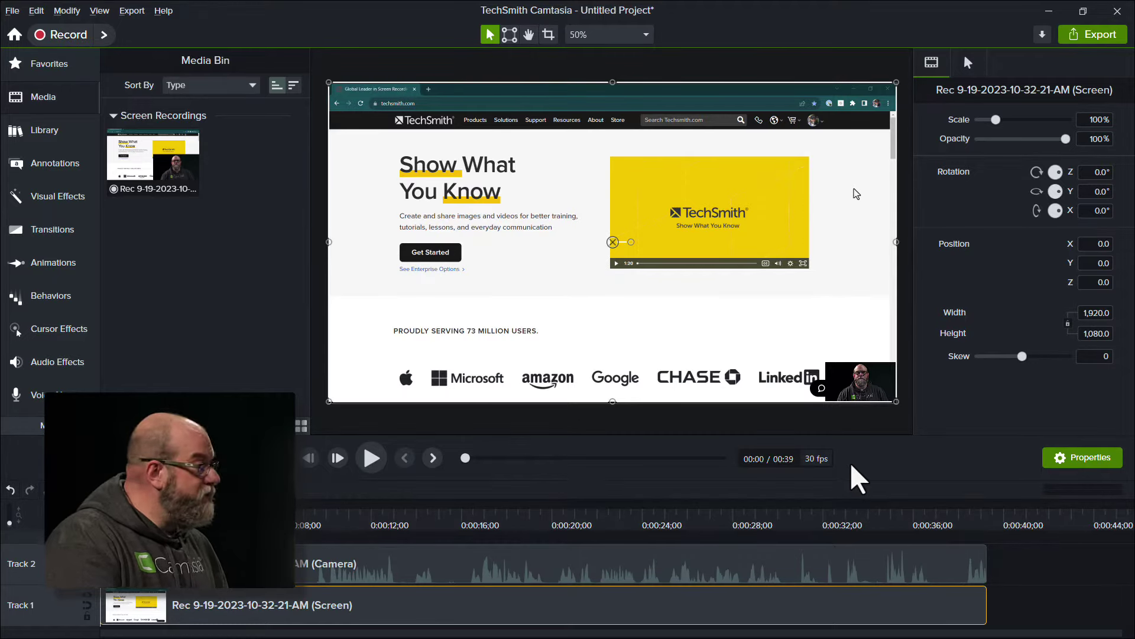
Save the project to the Desktop as a standalone Camtasia project named Studio Webinar.
left_click(8, 11)
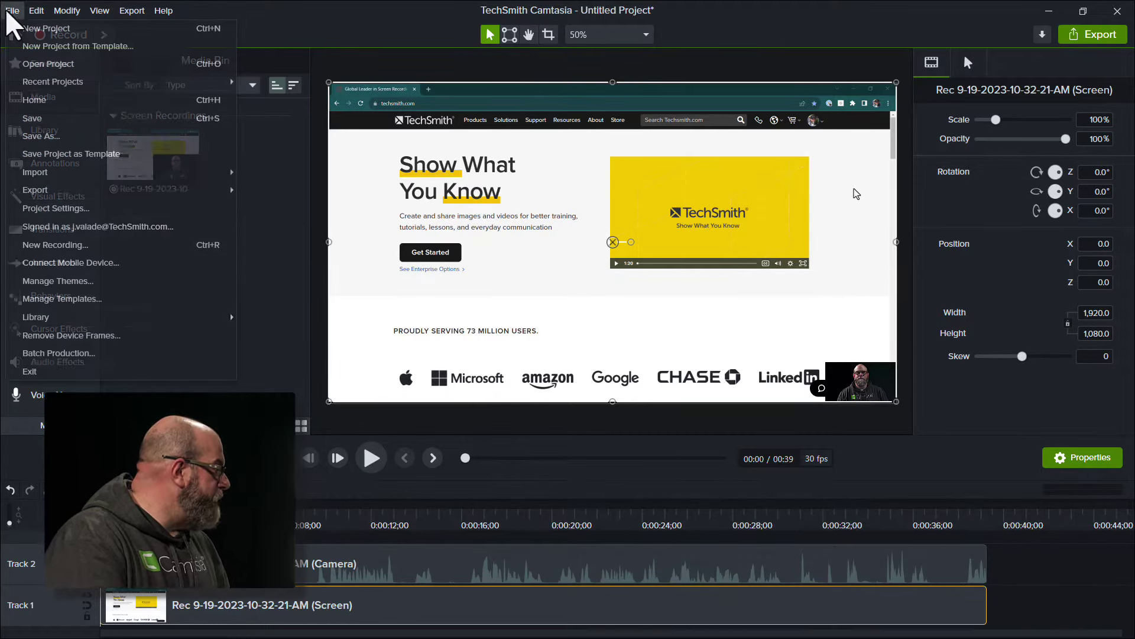
left_click(27, 119)
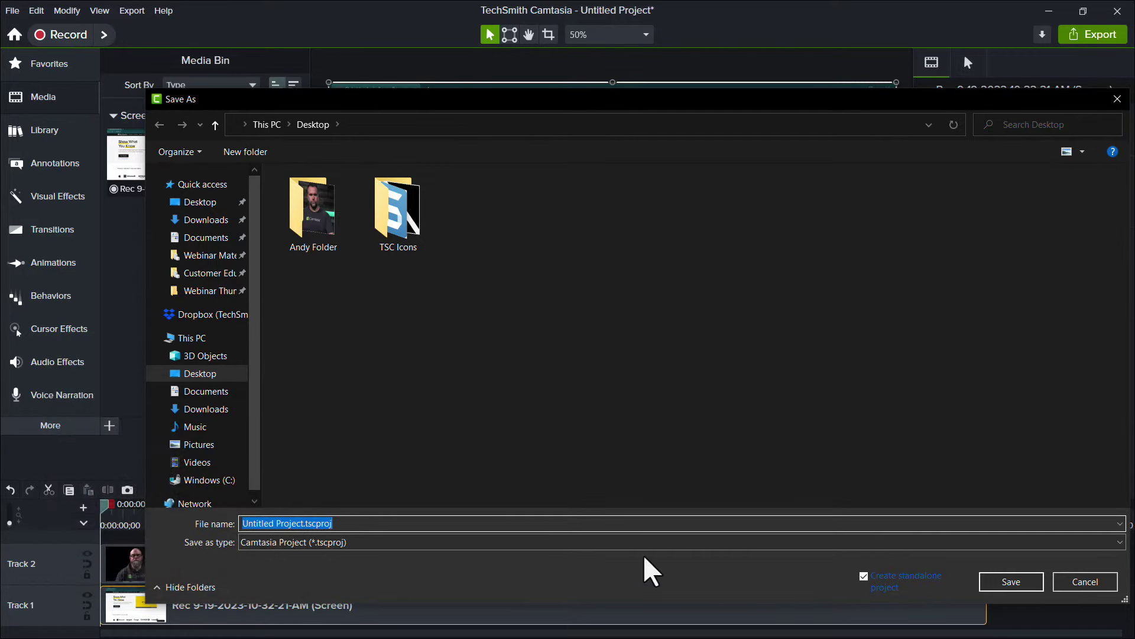
type("Studio Webinar")
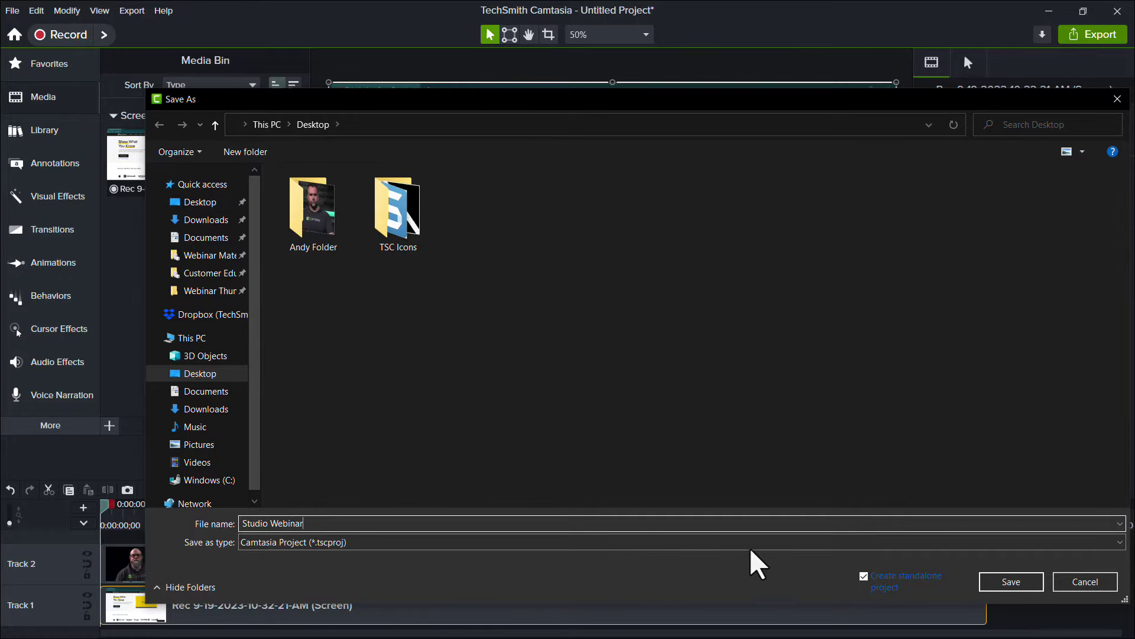
left_click(994, 577)
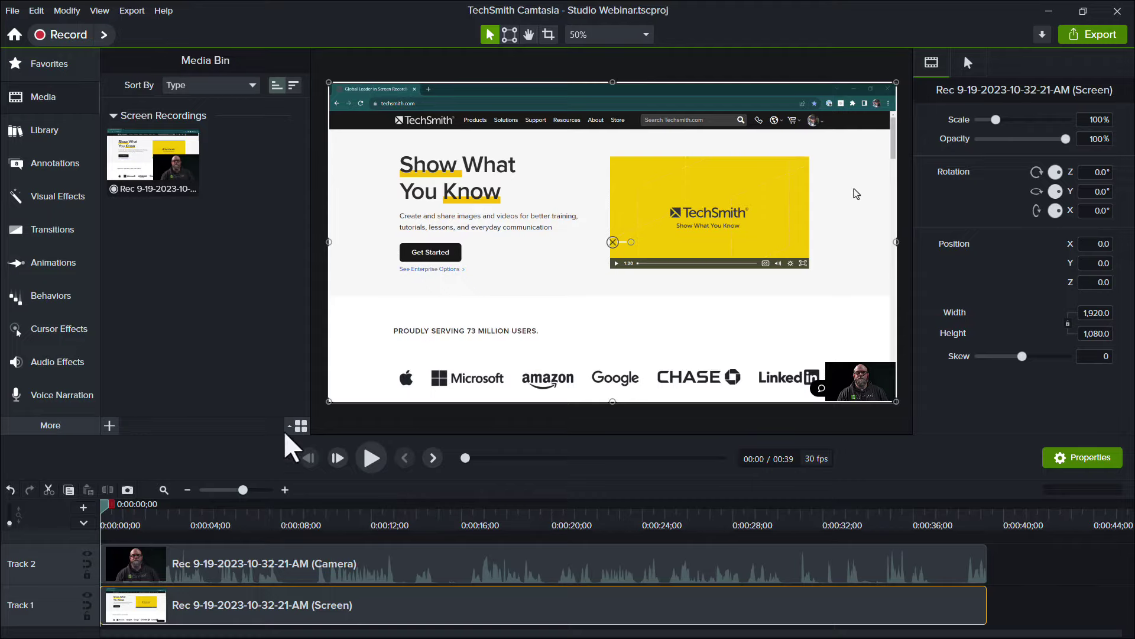
Look over the media import options and the Camtasia 2023 asset library.
left_click(109, 425)
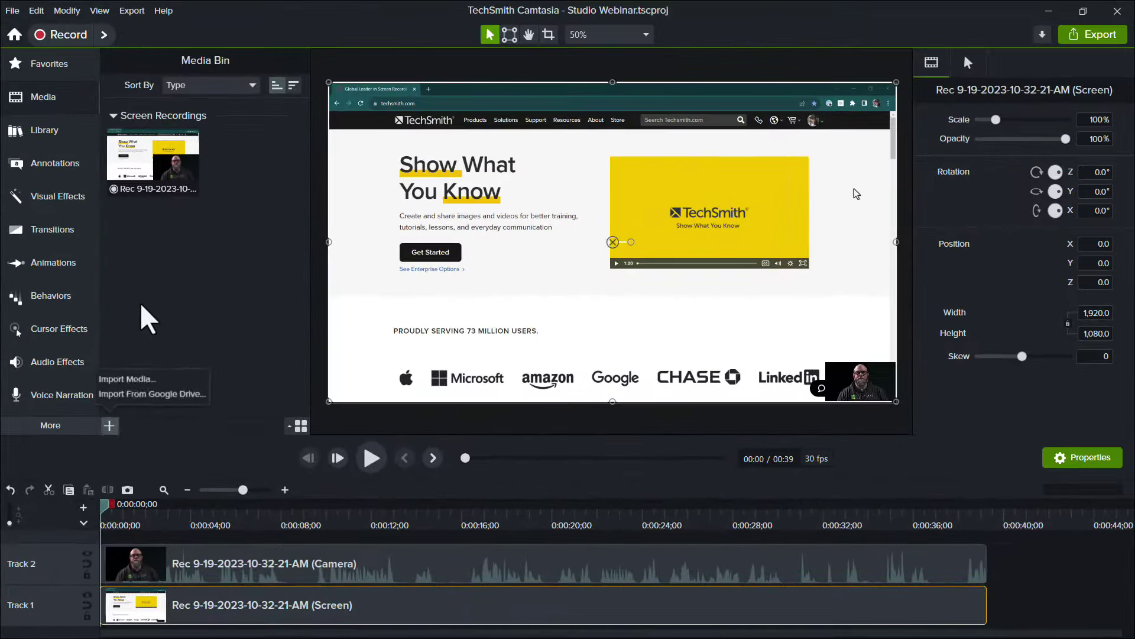
left_click(163, 223)
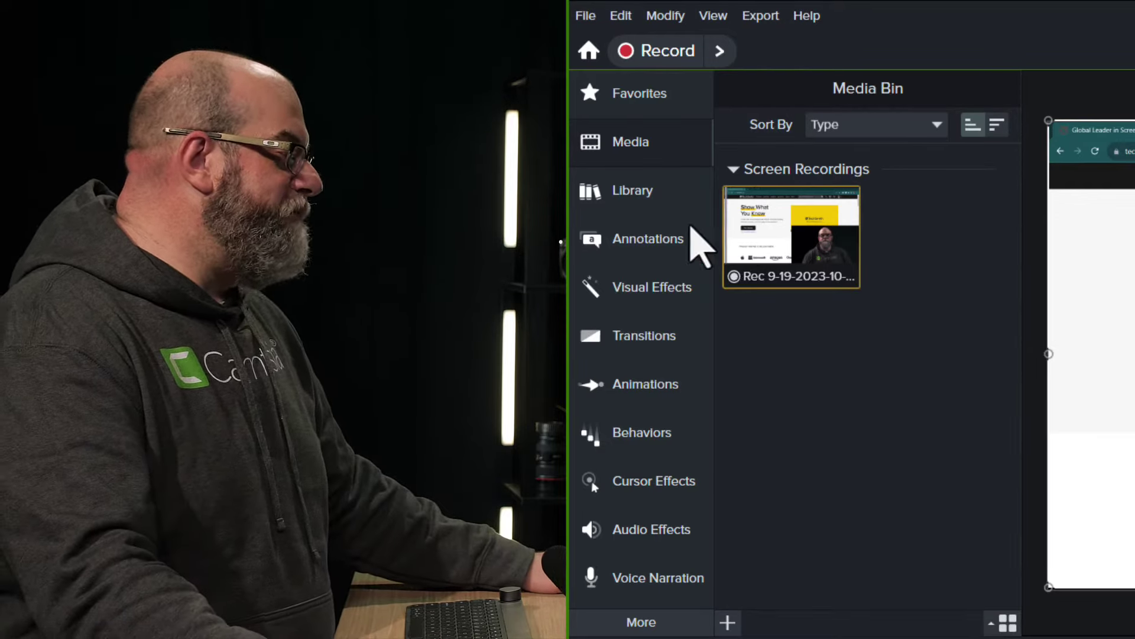
left_click(661, 195)
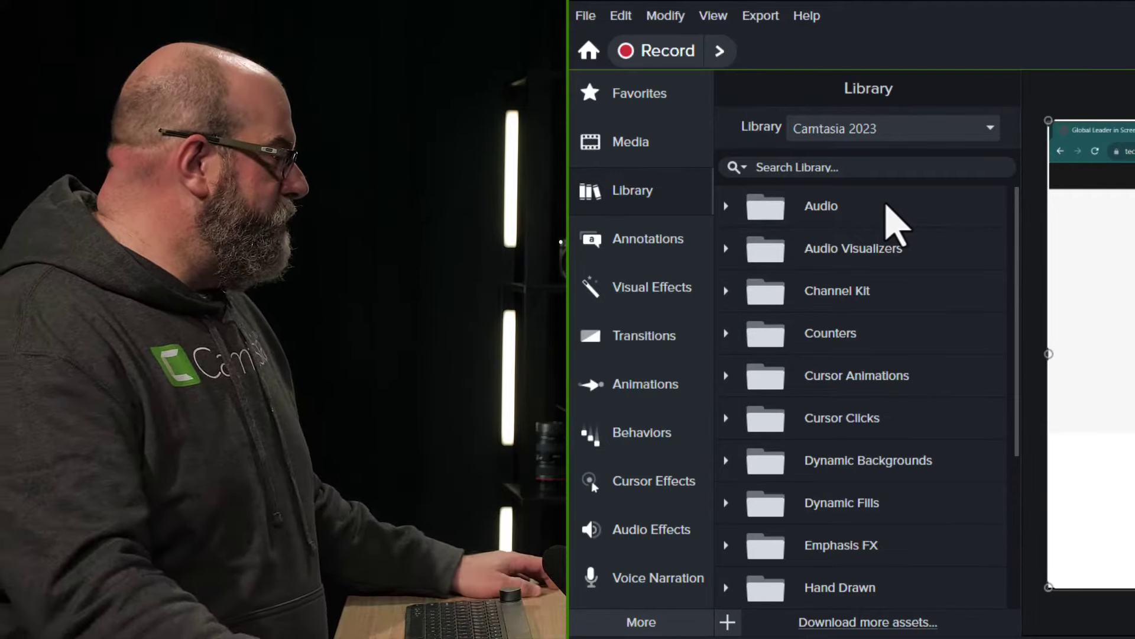
Look through the annotation categories: callouts, arrows and lines, shapes, blur and highlight, sketch motion and keystroke callouts.
left_click(625, 255)
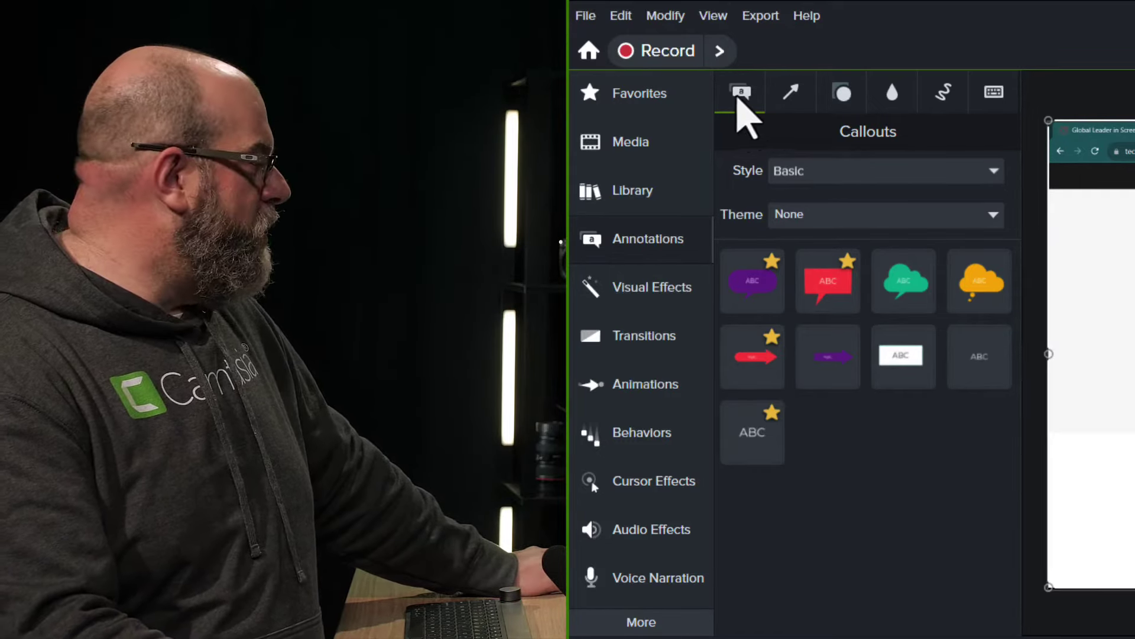
left_click(784, 93)
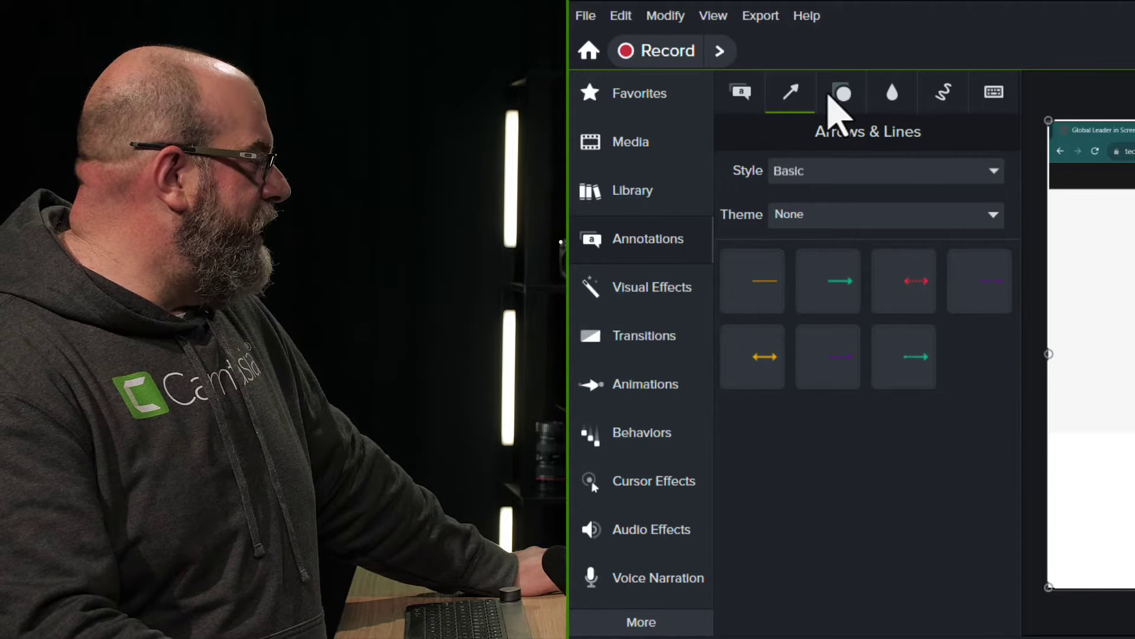
left_click(835, 95)
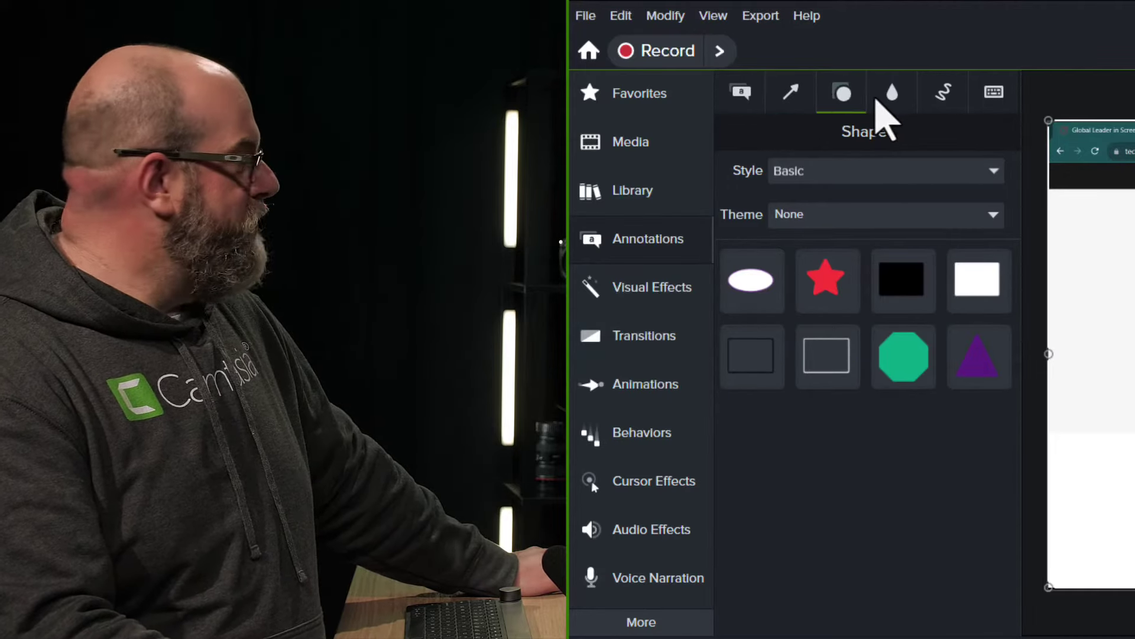
left_click(890, 113)
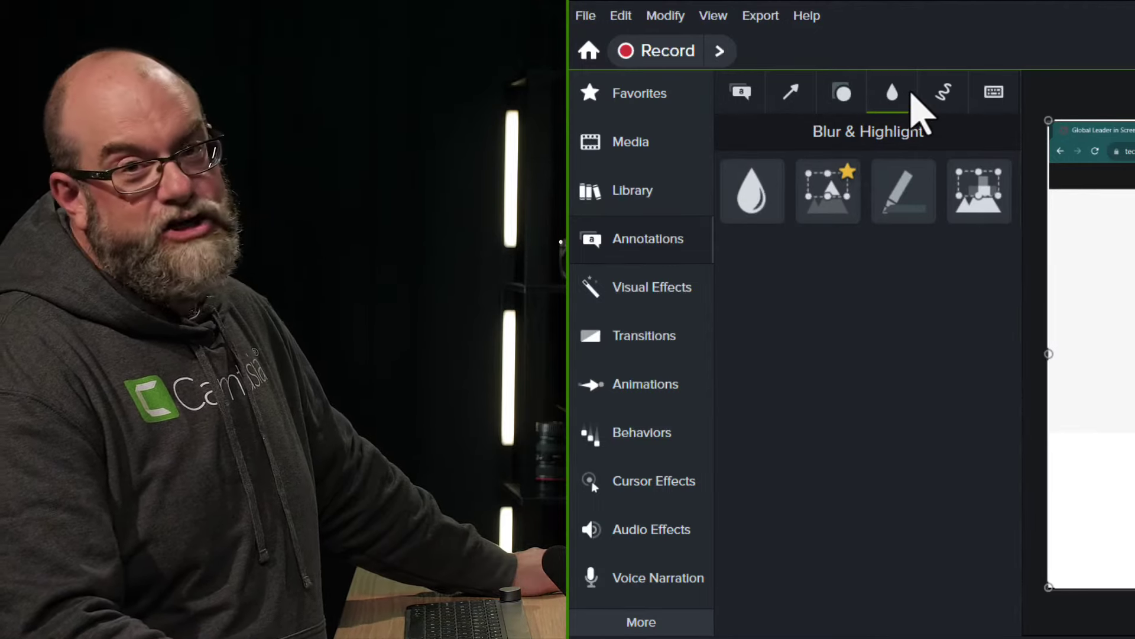
left_click(937, 93)
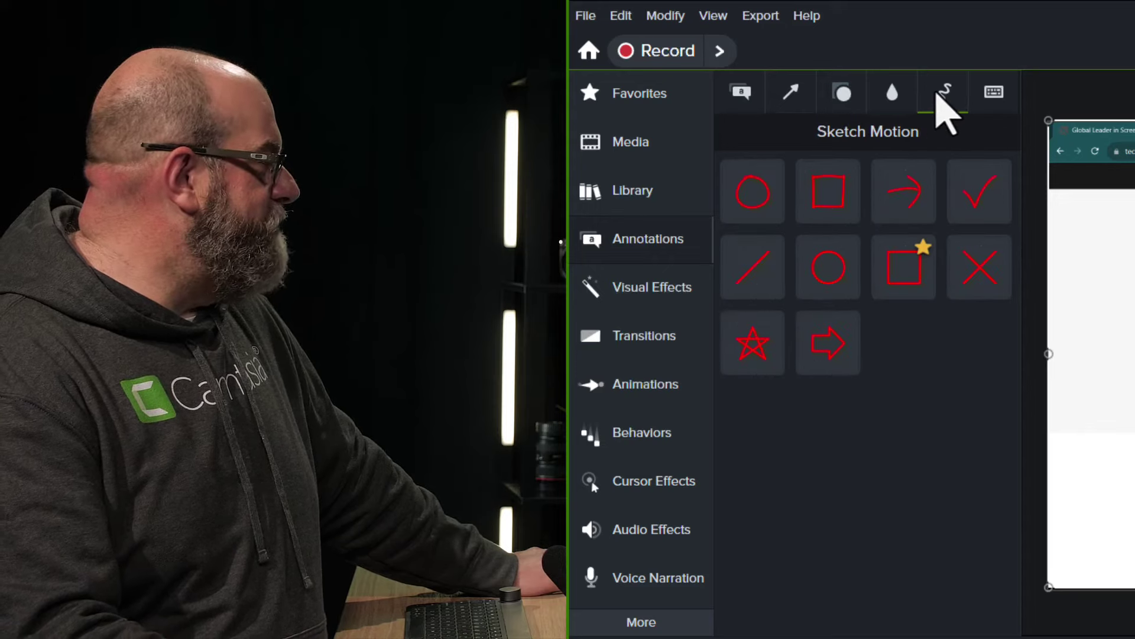
left_click(987, 98)
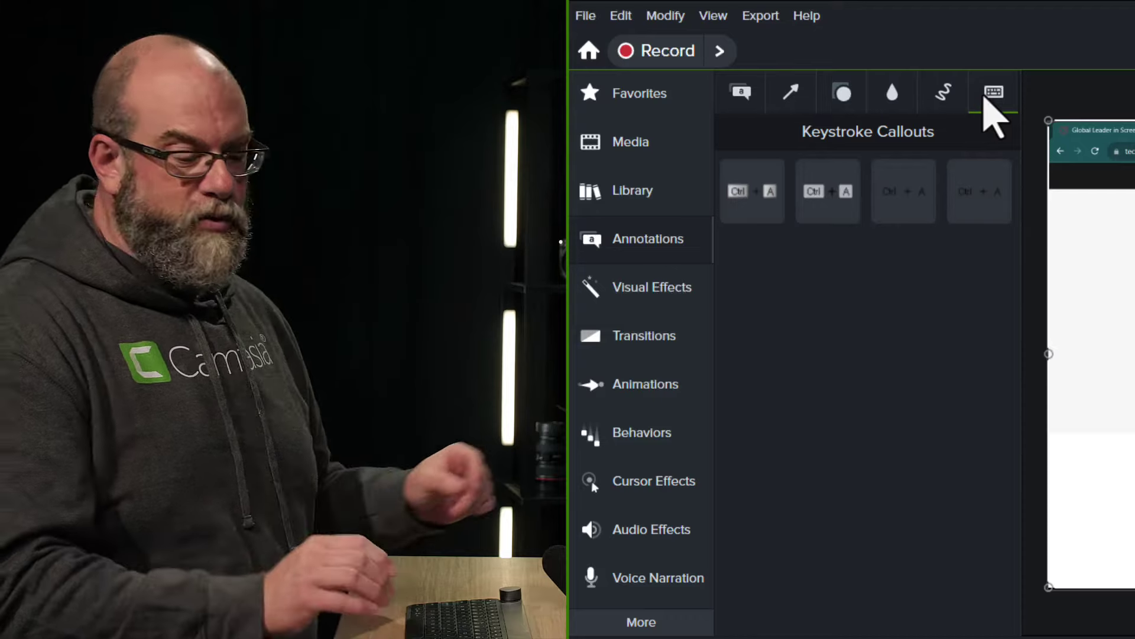
left_click(945, 94)
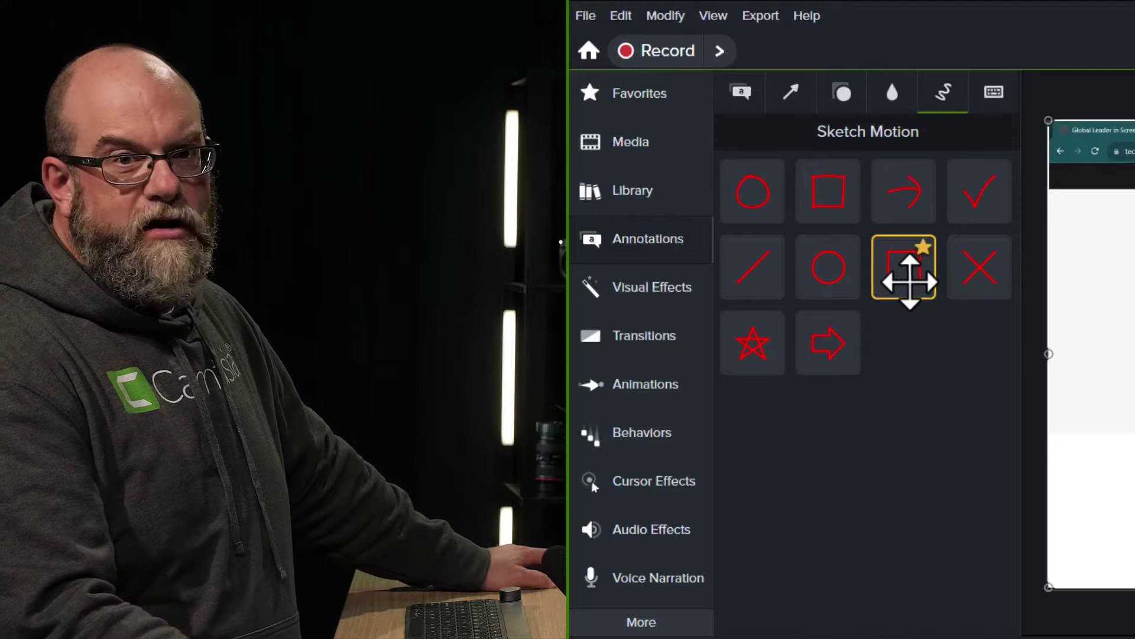
left_click(892, 94)
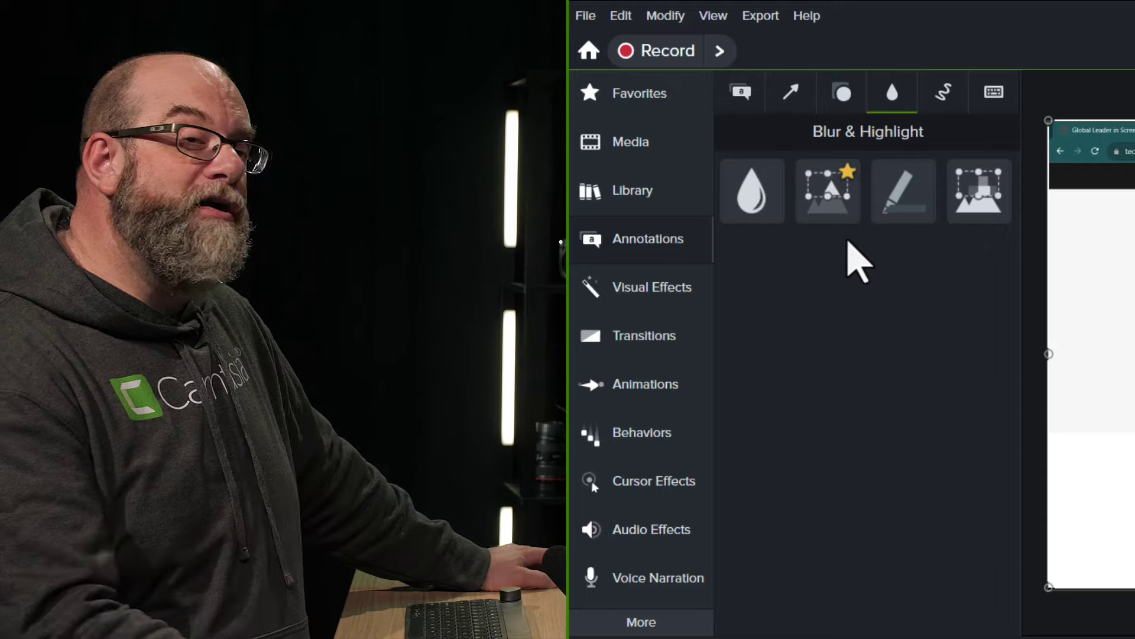
Mark the Blur annotation as a favorite and check it in the favorites collection.
left_click(678, 108)
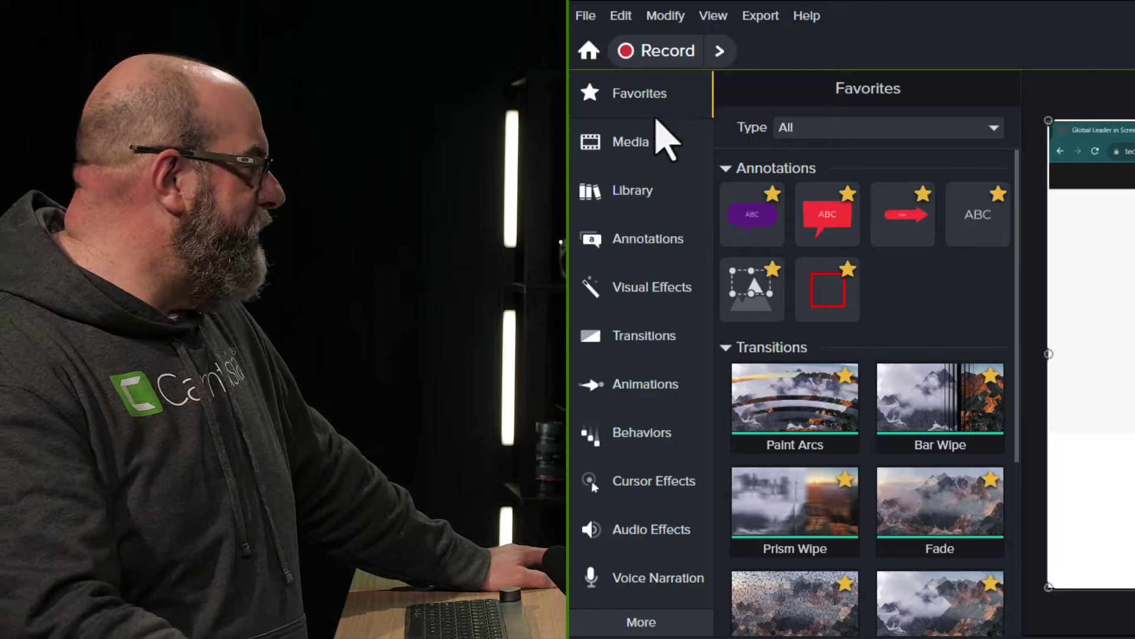
left_click(655, 240)
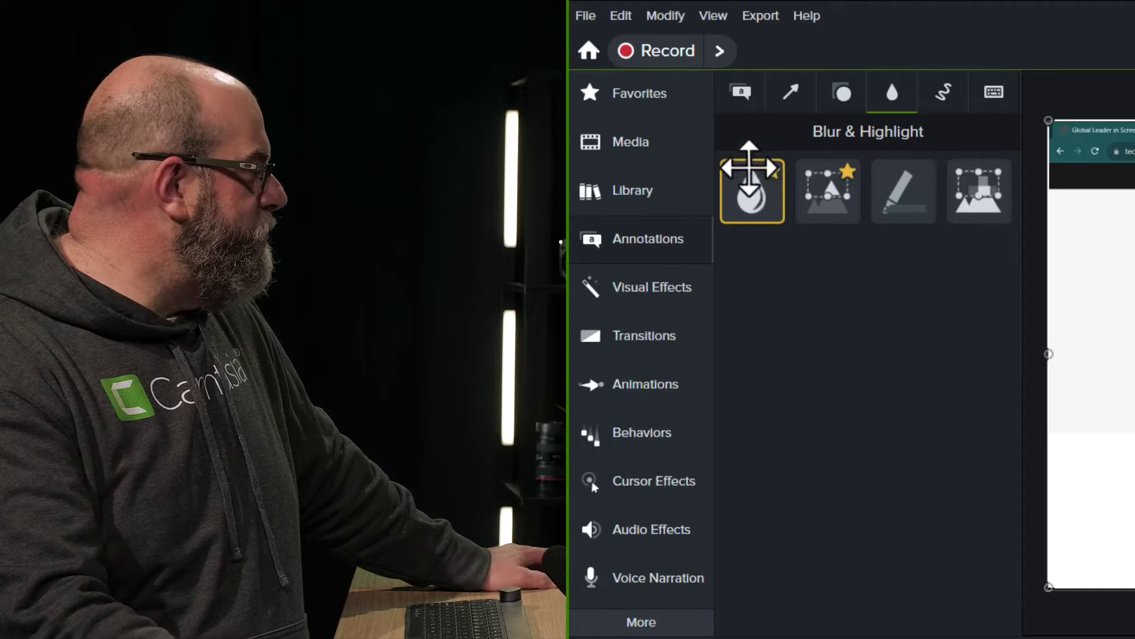
left_click(668, 96)
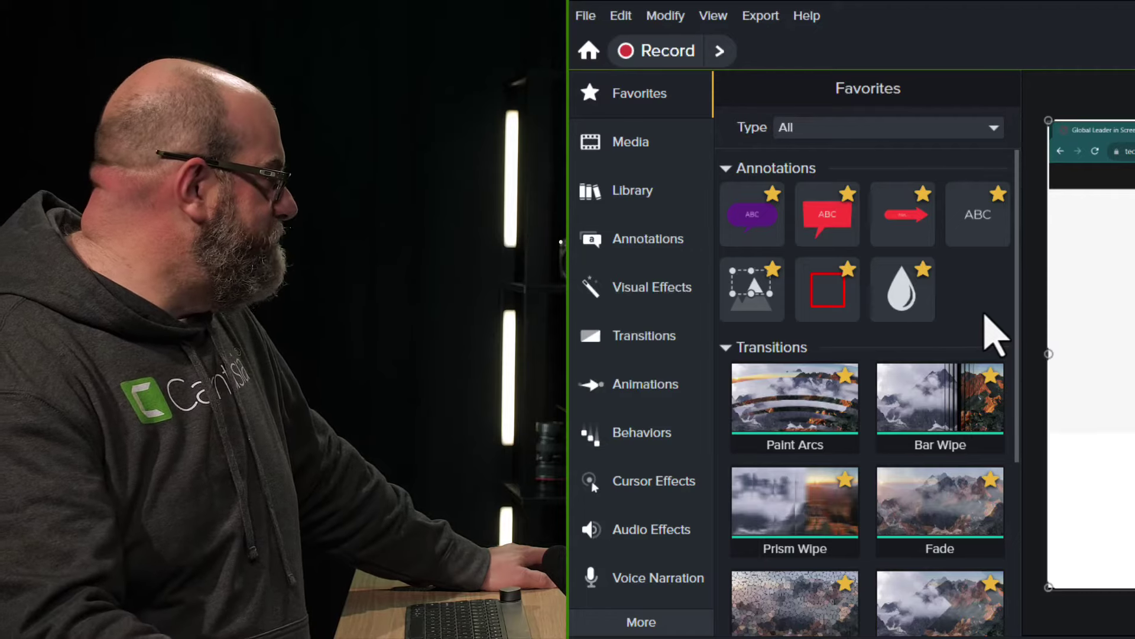
Browse the available visual effects and the color filters.
left_click(665, 247)
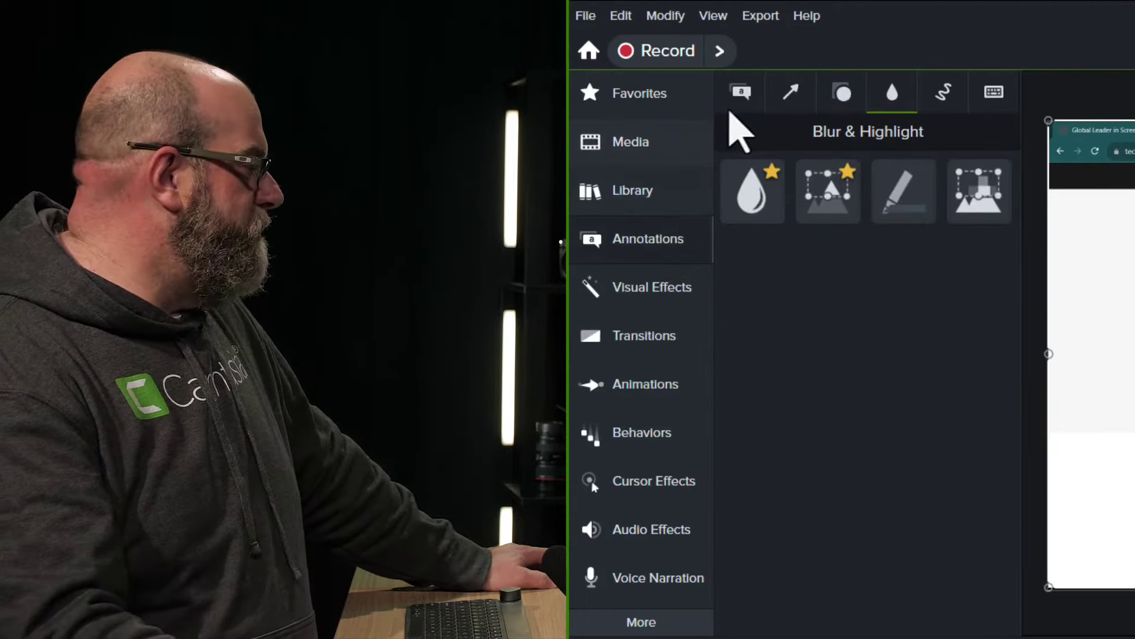
left_click(739, 93)
left_click(663, 290)
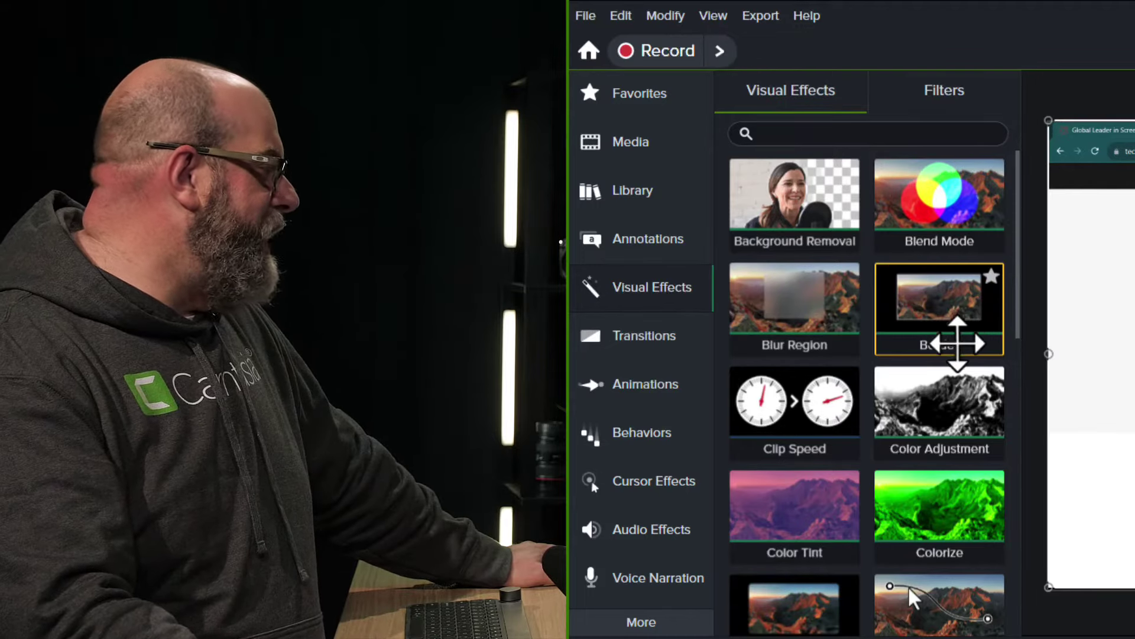
scroll(955, 343, "down", 2)
scroll(963, 354, "down", 5)
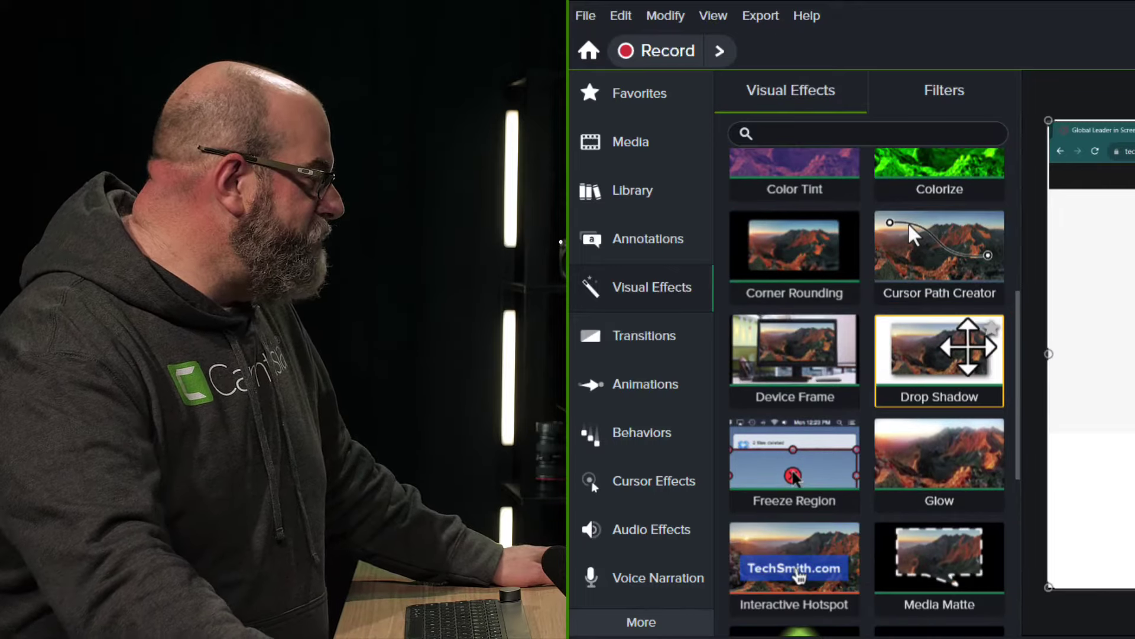
scroll(967, 348, "down", 2)
scroll(954, 355, "down", 1)
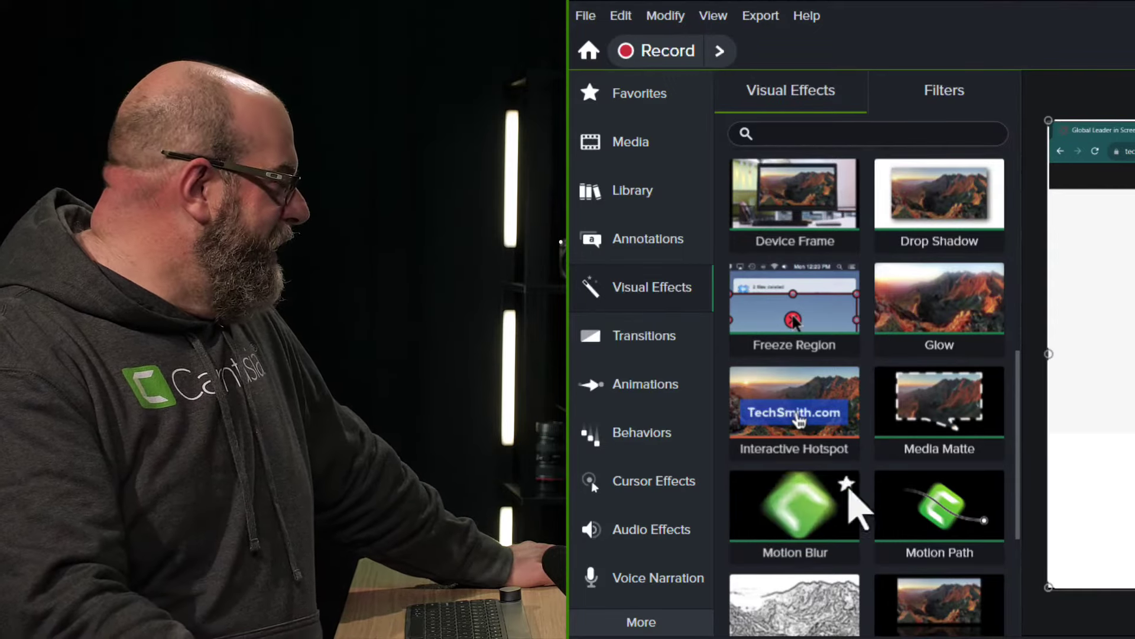
scroll(846, 482, "down", 3)
scroll(847, 485, "down", 1)
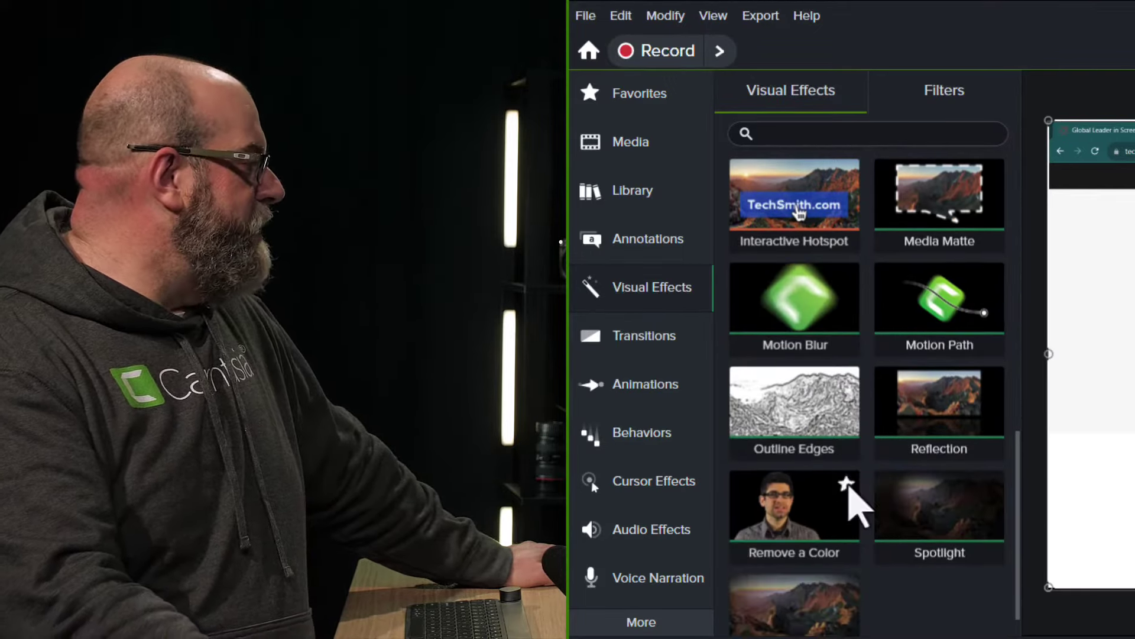
left_click(937, 103)
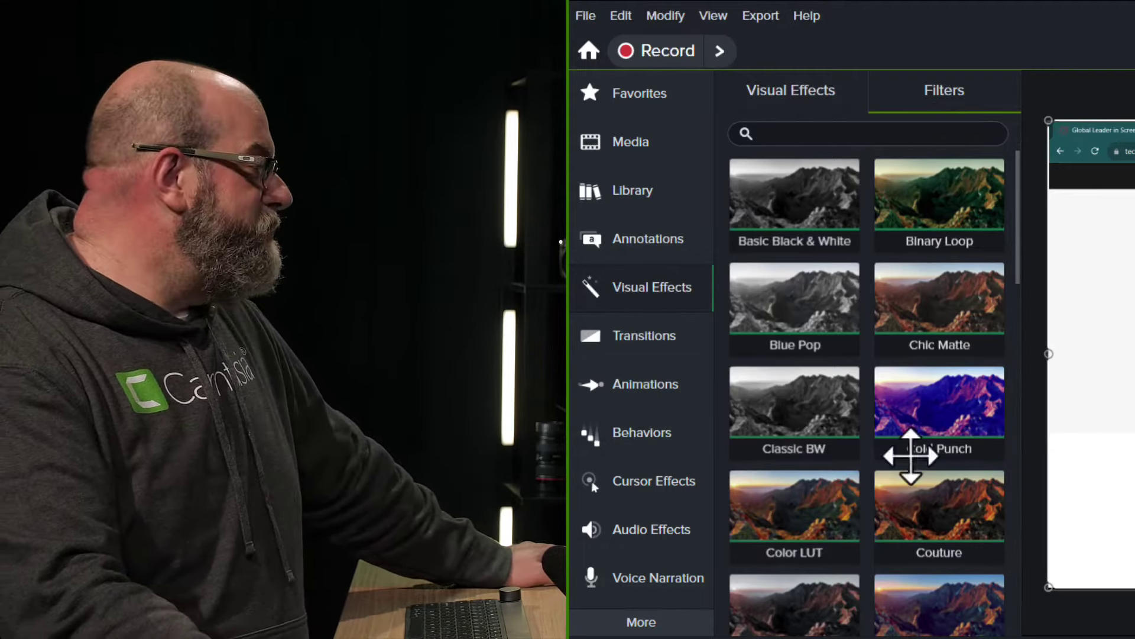
scroll(905, 532, "down", 2)
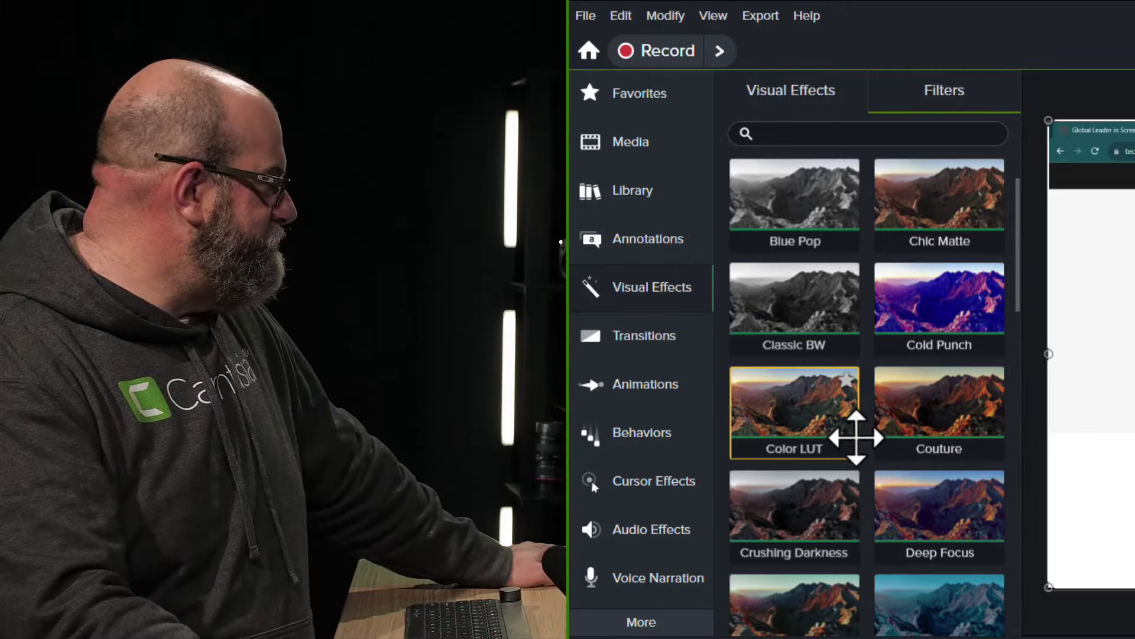
Review the transition types and browse the transitions in the Fades category.
left_click(622, 340)
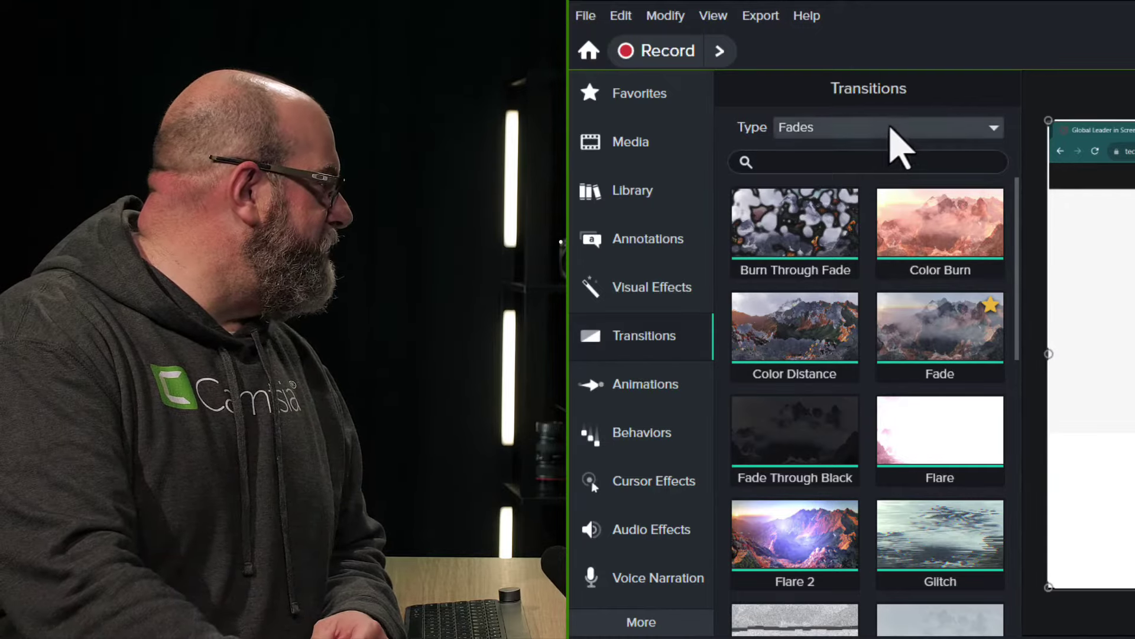
left_click(900, 147)
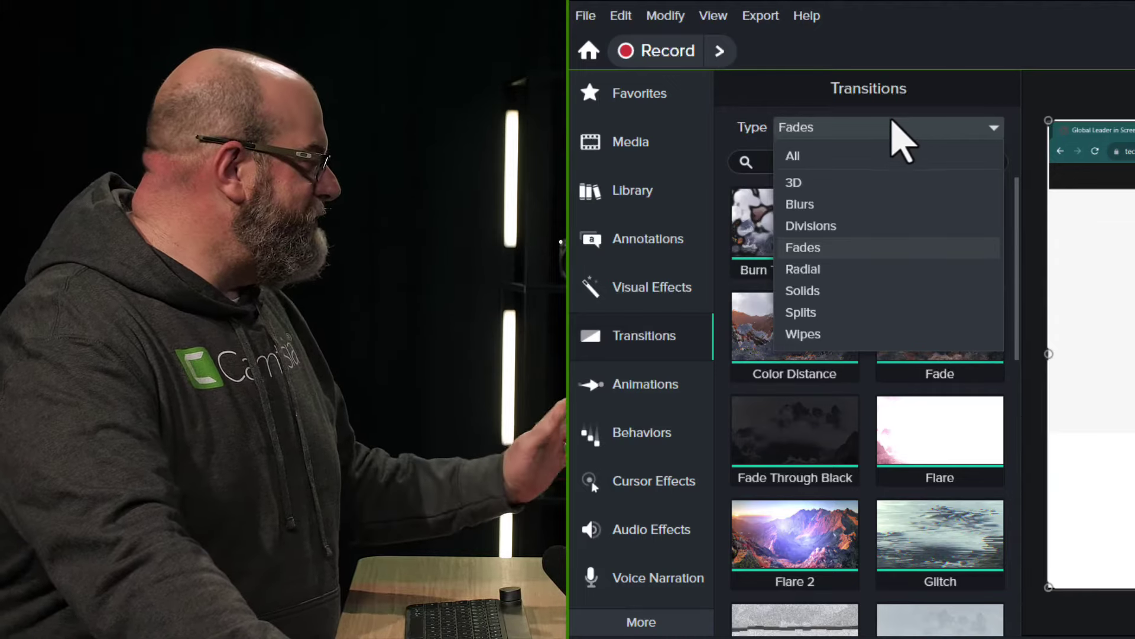
left_click(893, 120)
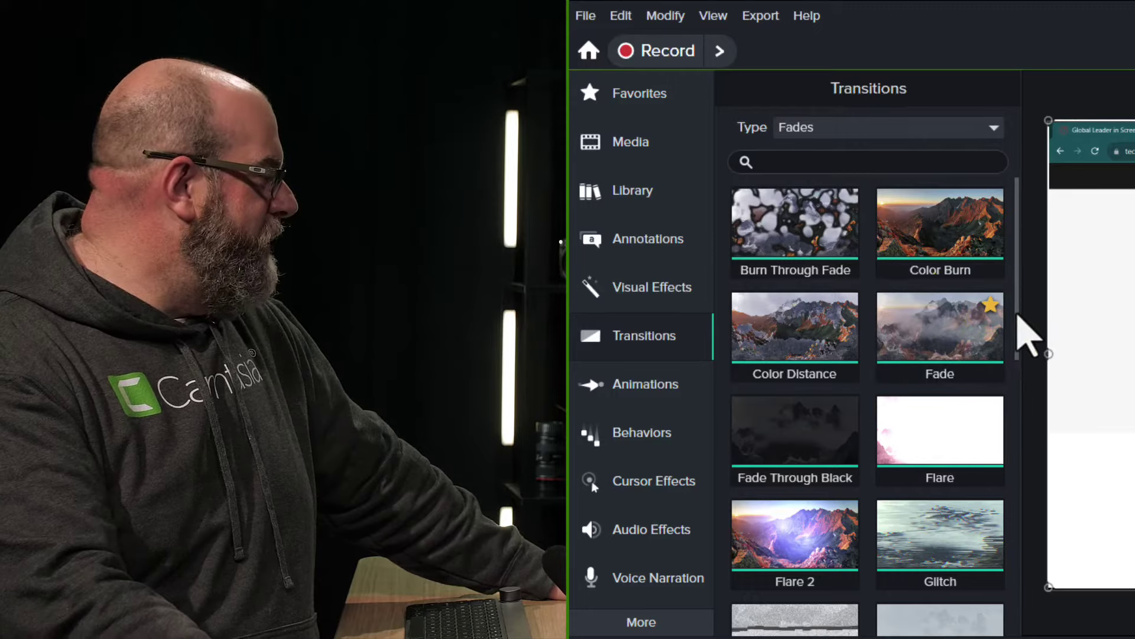
left_click_drag(1016, 316, 1016, 405)
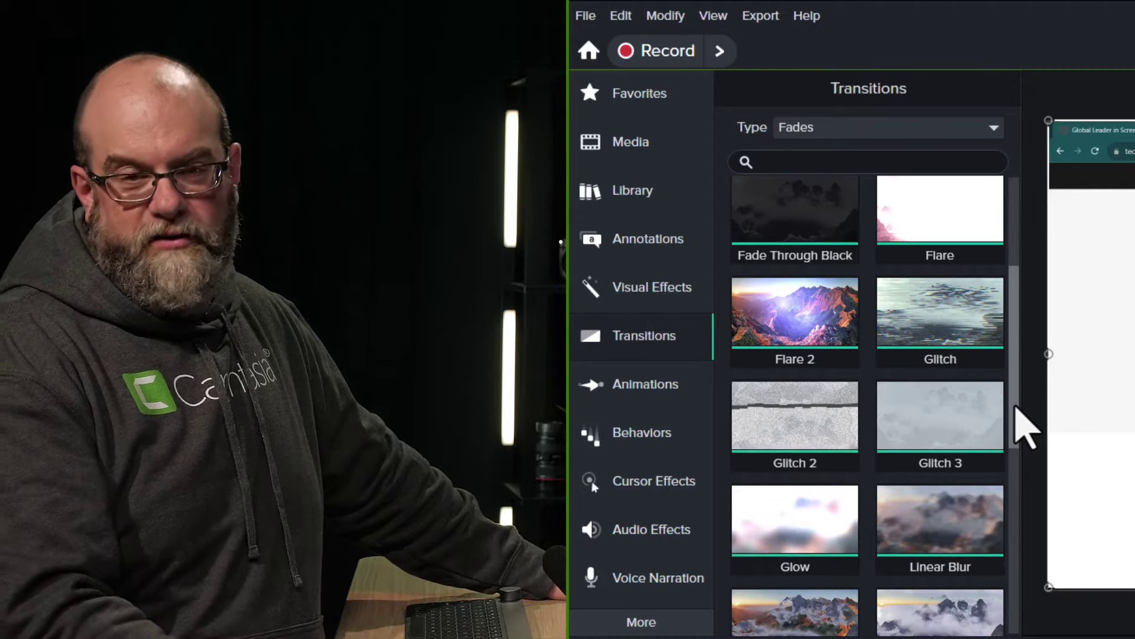
Look over the Zoom-n-Pan and preset animations, the behaviors, the cursor effects and the audio effects.
left_click(657, 381)
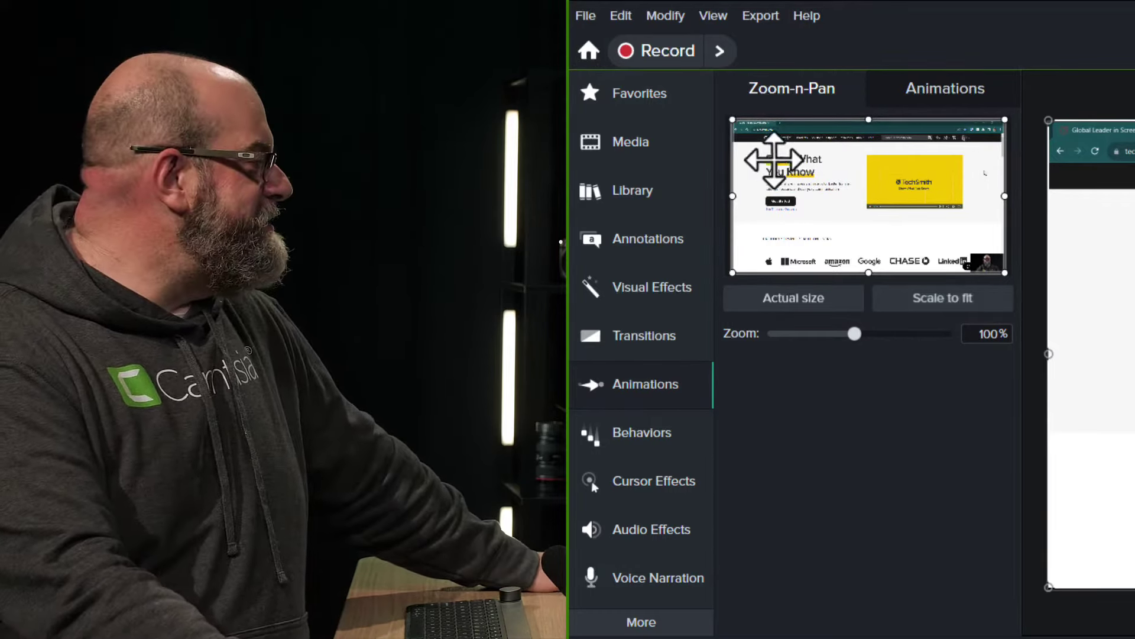
left_click(977, 100)
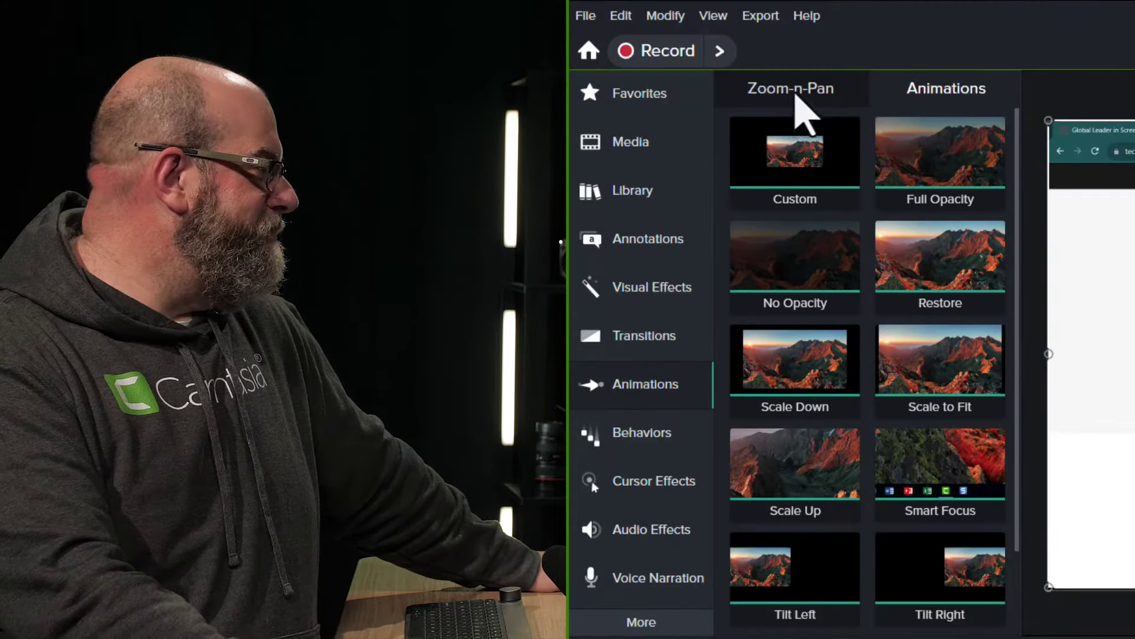
left_click(793, 94)
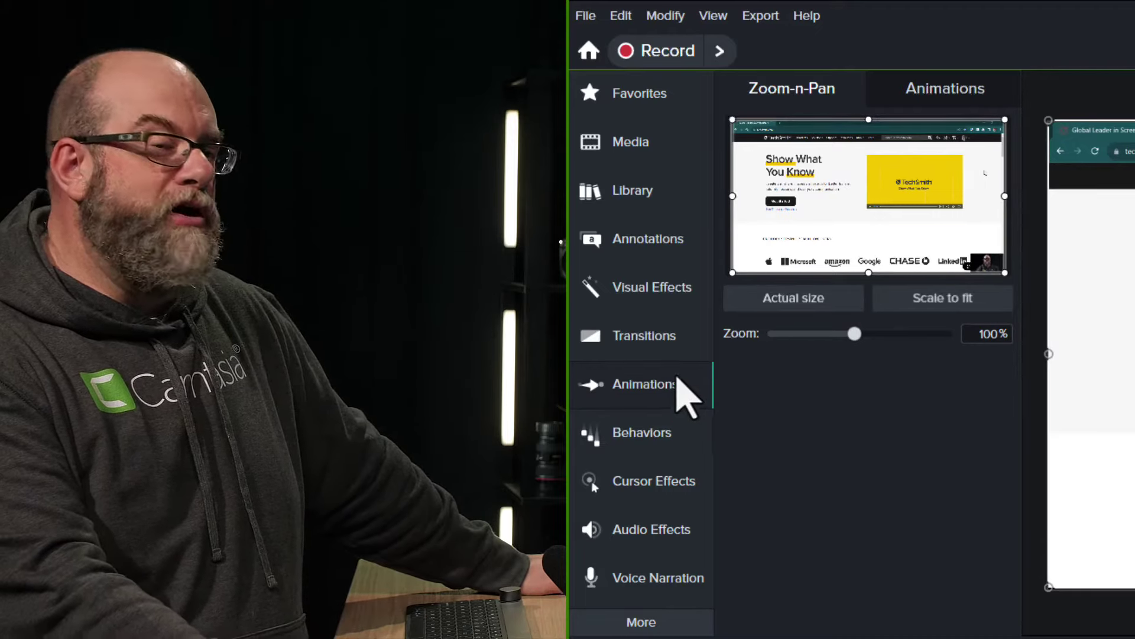
left_click(660, 435)
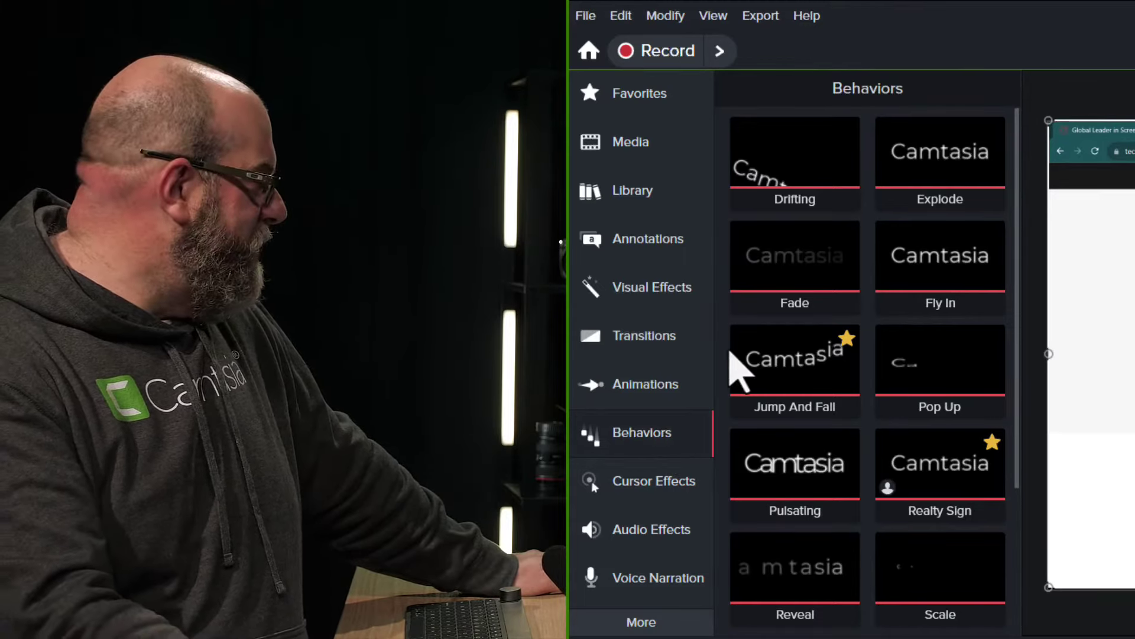
left_click(661, 481)
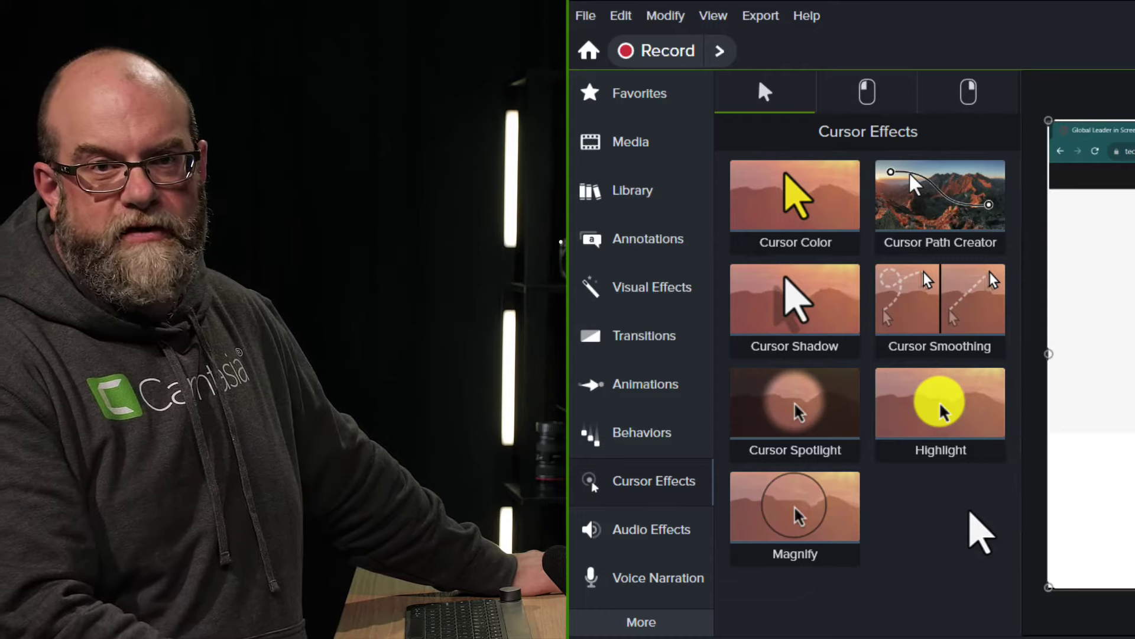
left_click(677, 524)
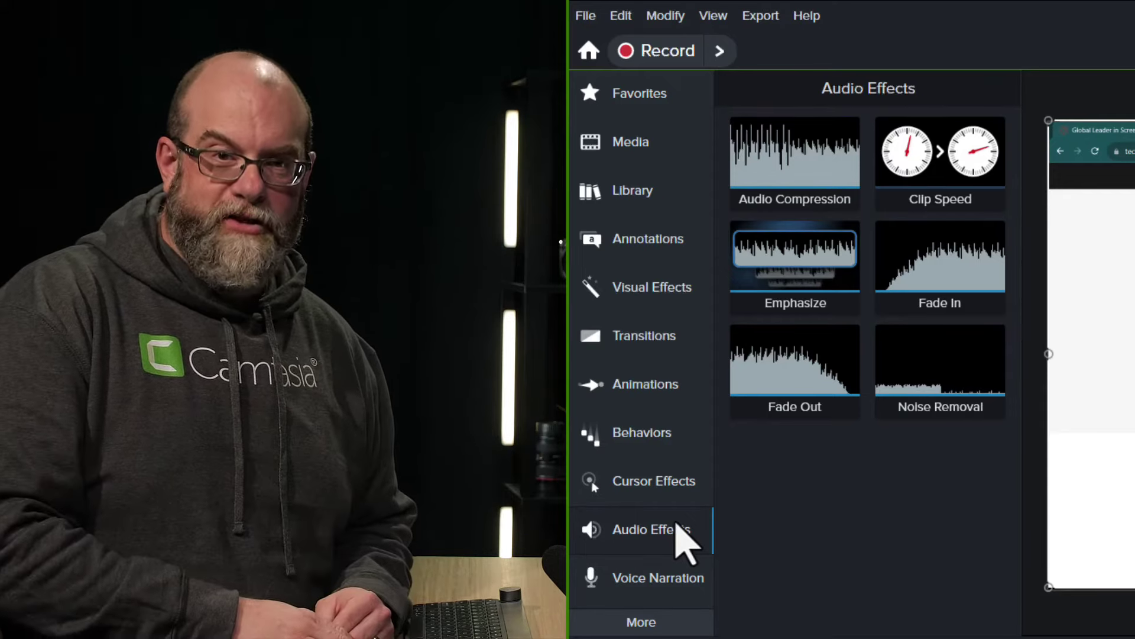
Look over the voice narration recording options and return to the project's media.
left_click(658, 567)
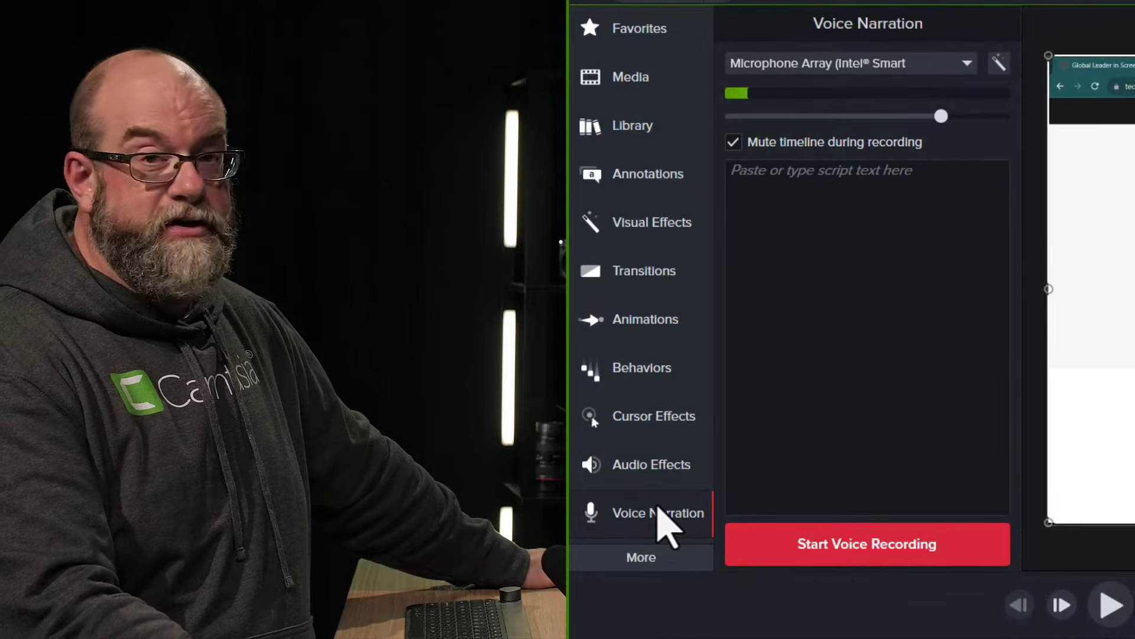
left_click(656, 557)
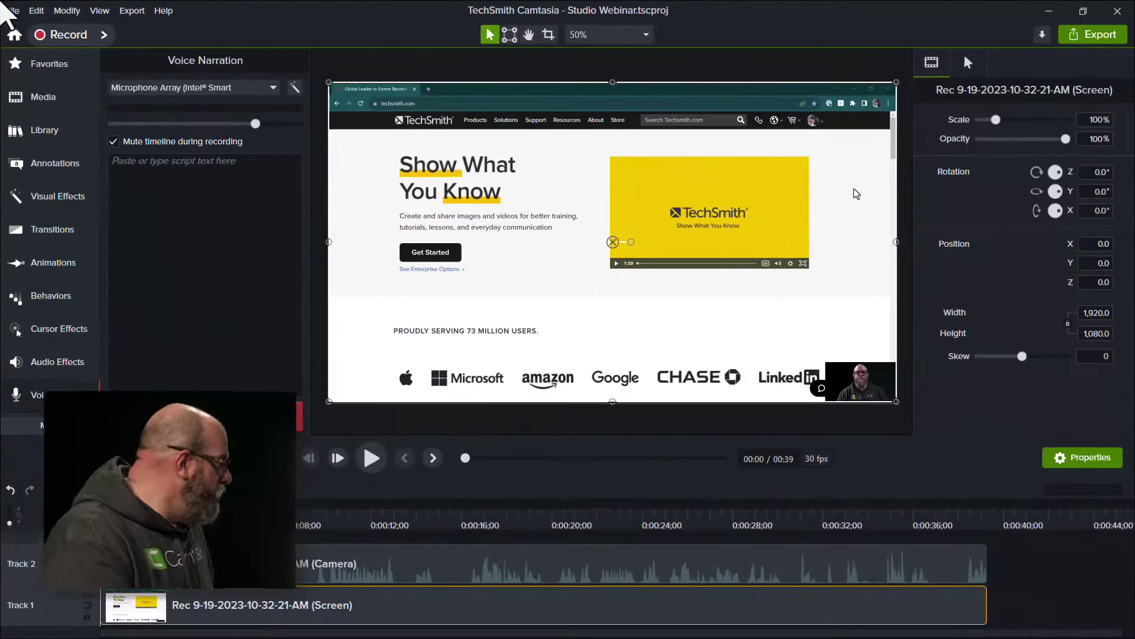
left_click(29, 106)
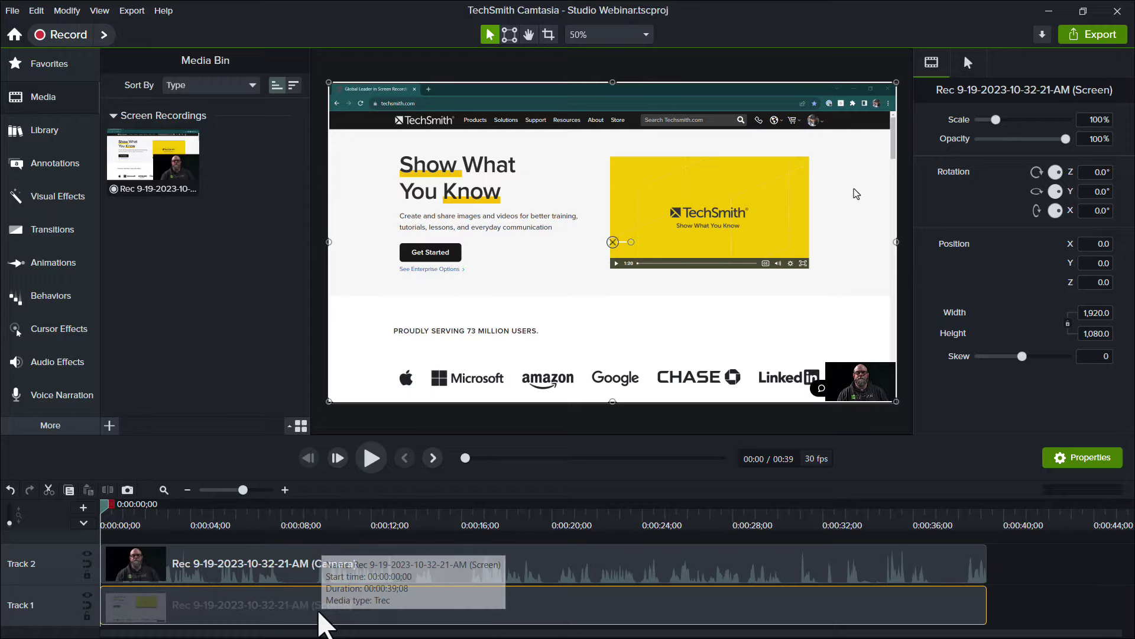
Select the camera video and enlarge it to 100% scale so it fills the whole canvas at position 0, 0.
left_click(1065, 571)
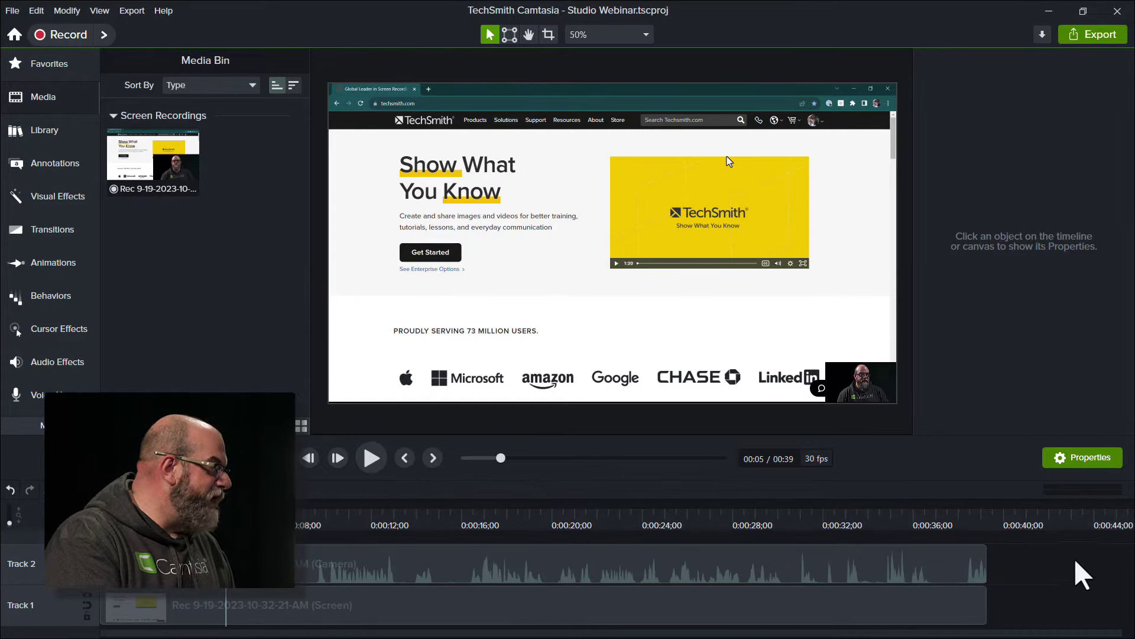
left_click(862, 385)
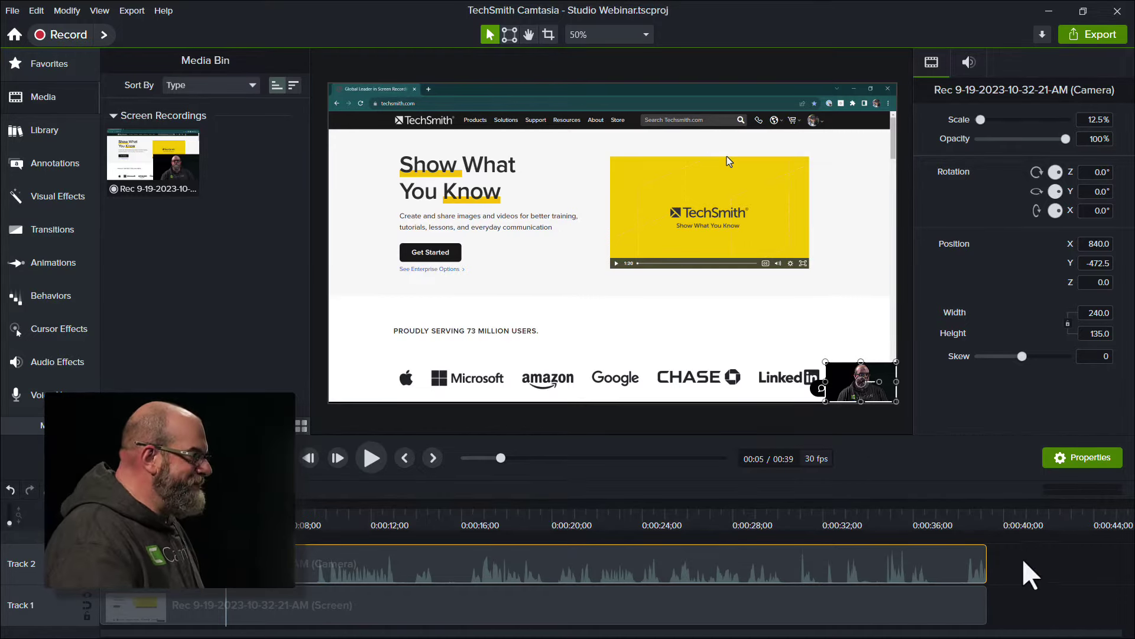
left_click(1038, 577)
left_click(948, 566)
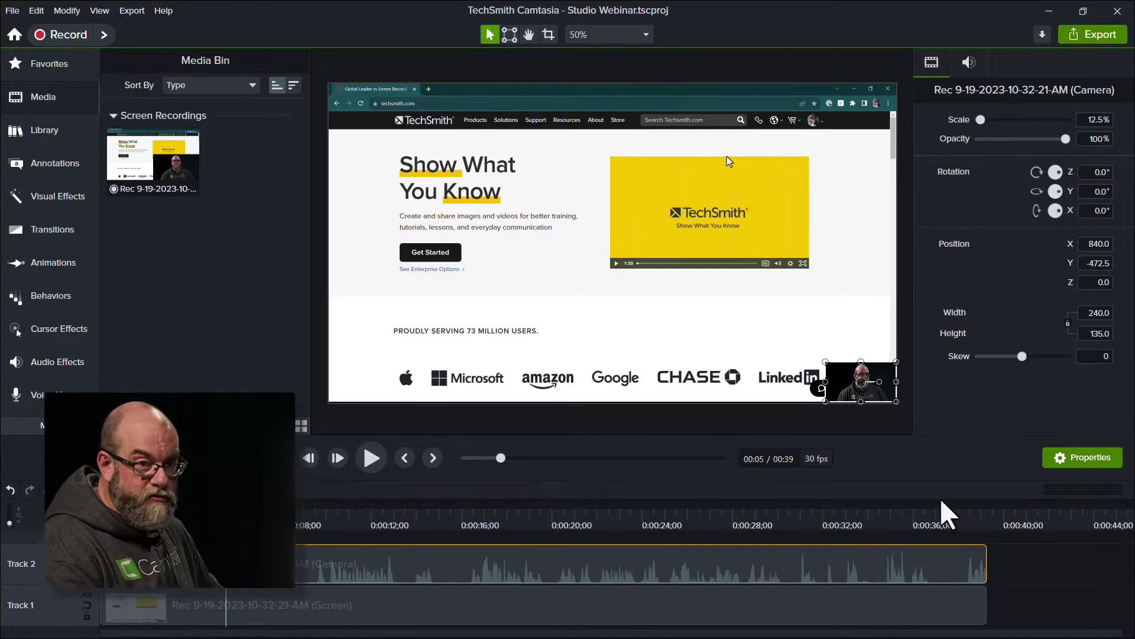
left_click_drag(849, 385, 350, 123)
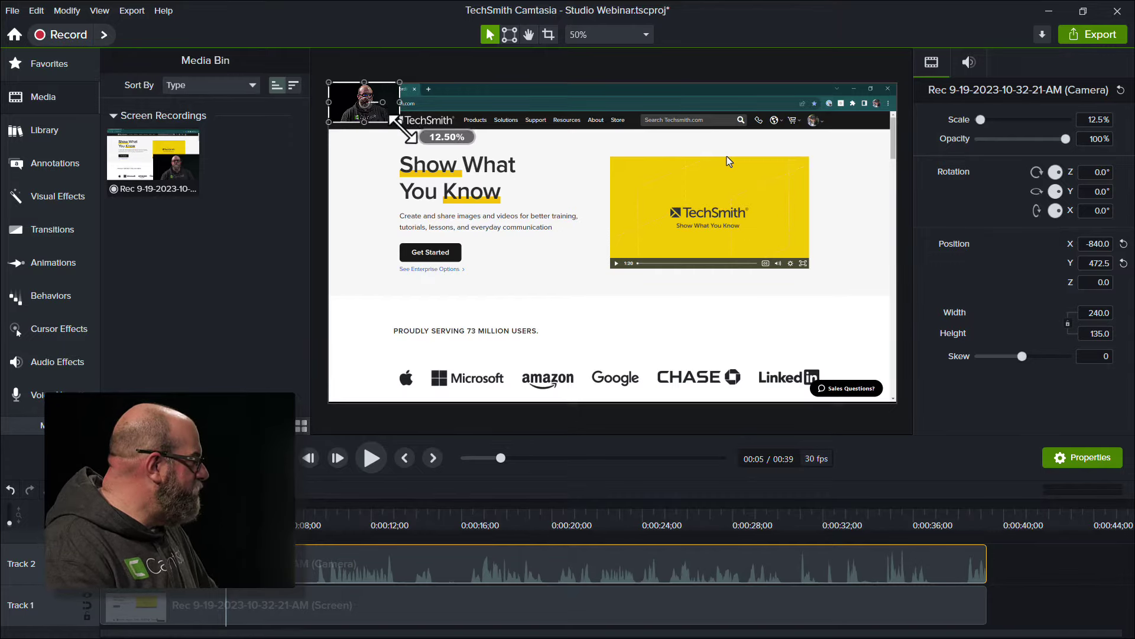
left_click_drag(400, 122, 657, 398)
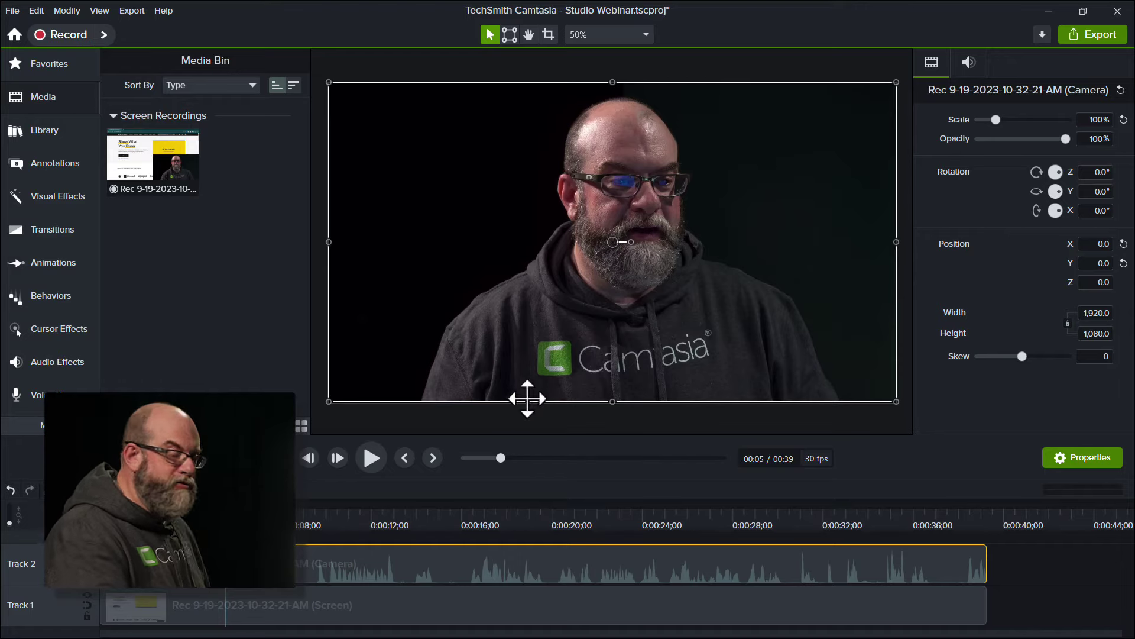
Play the recording from the beginning and park the playhead at about 6 seconds, at 0:00:06;09.
left_click_drag(226, 513, 100, 514)
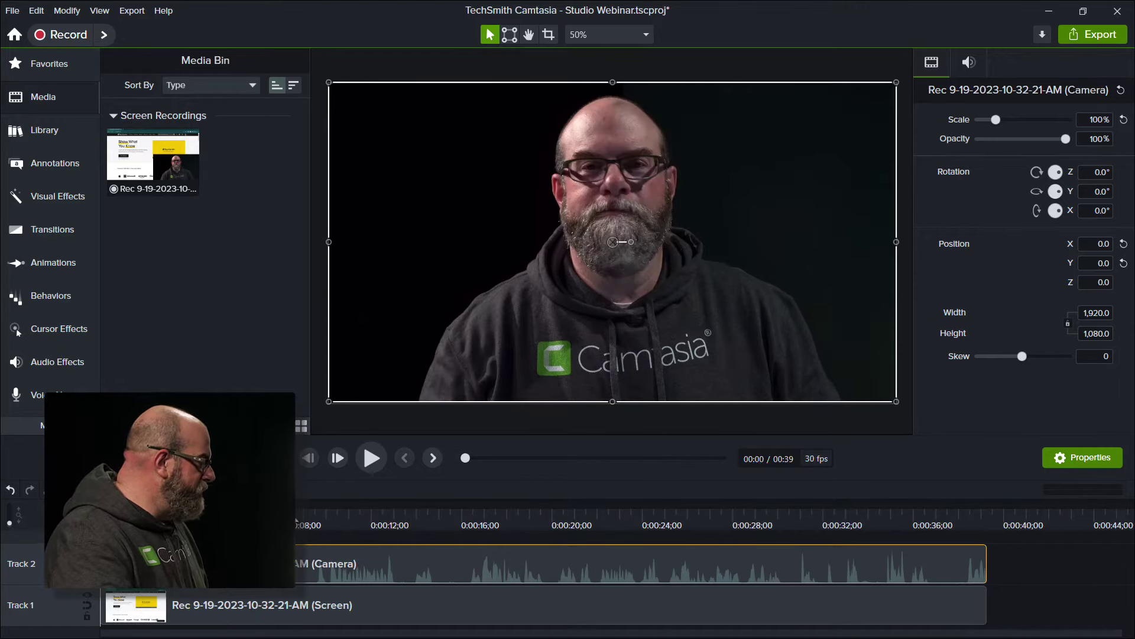
left_click(360, 457)
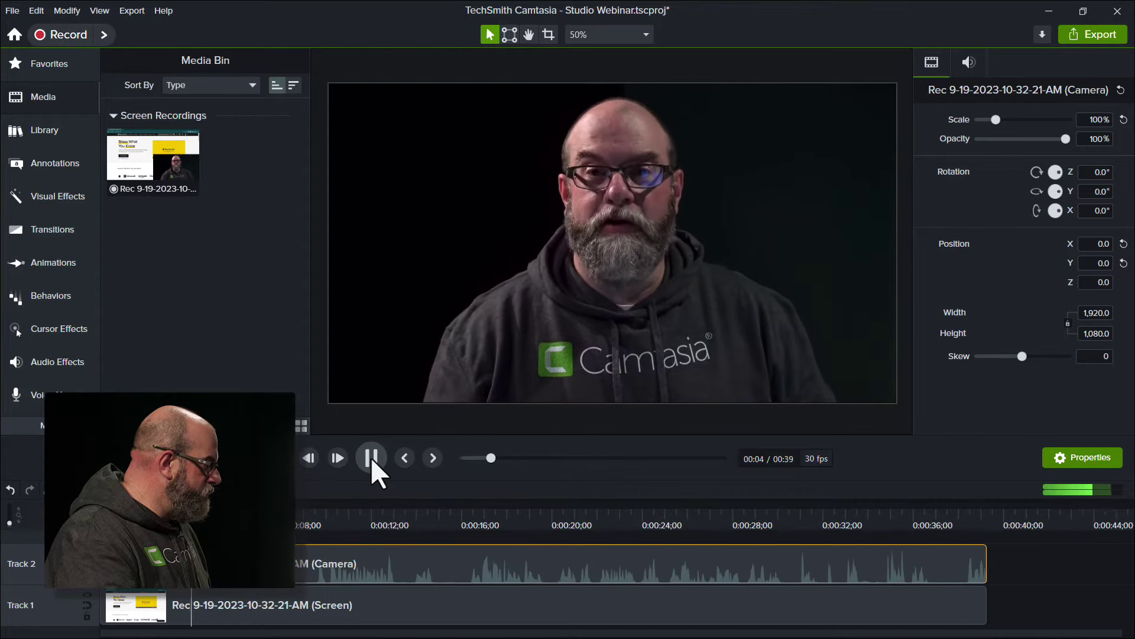
left_click(375, 457)
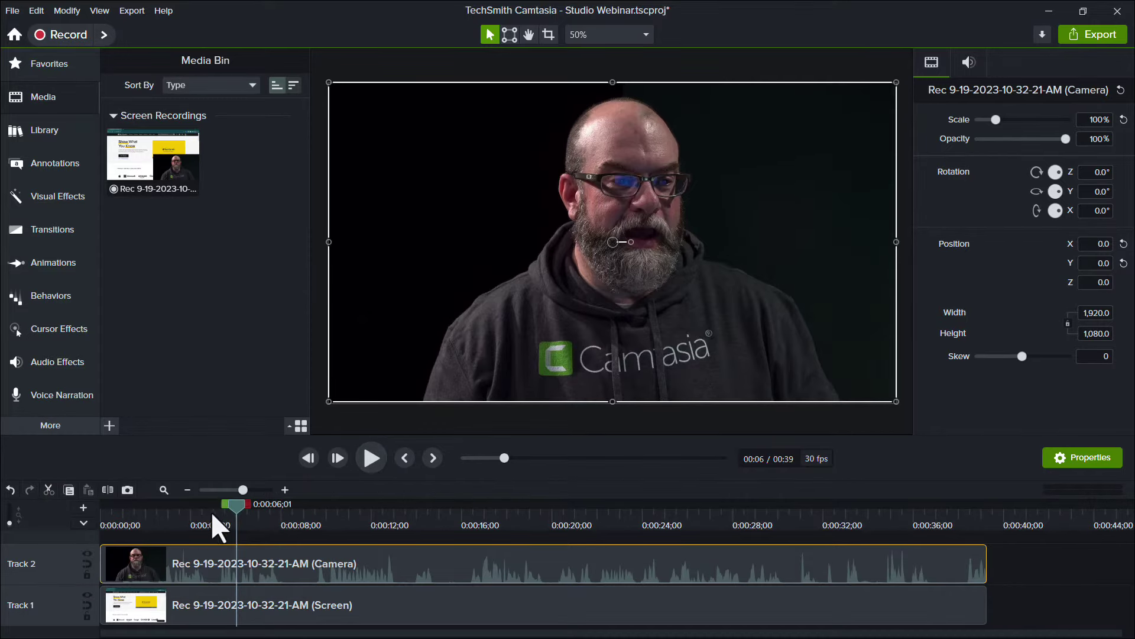
left_click_drag(230, 513, 234, 514)
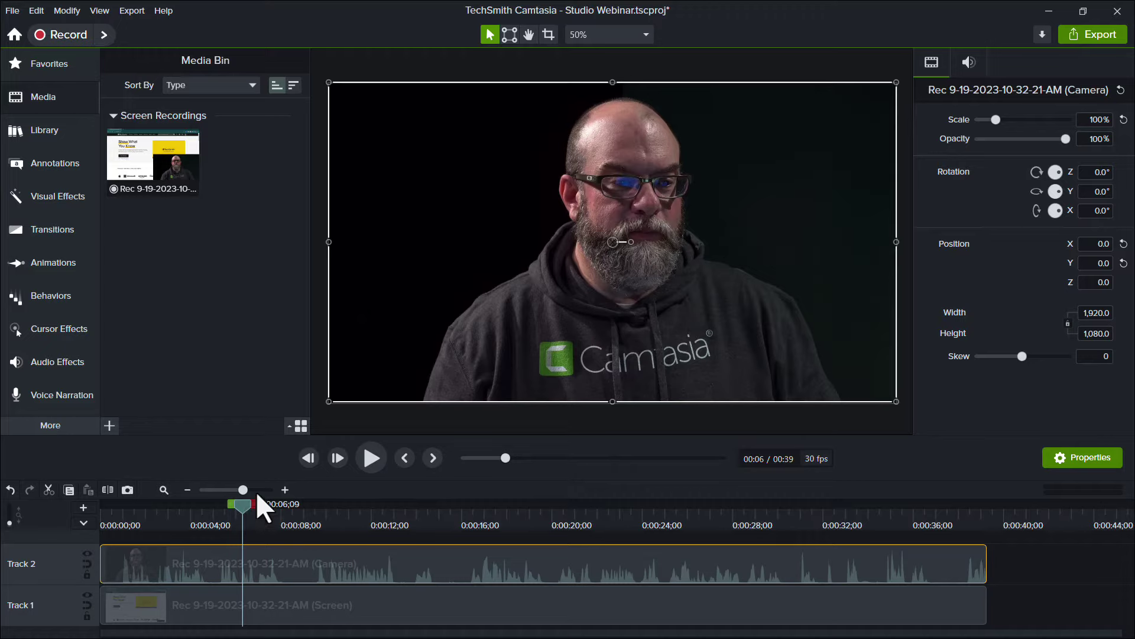
Add a Custom animation to the camera clip on Track 2, ending at 0:00:07;11.
left_click(67, 267)
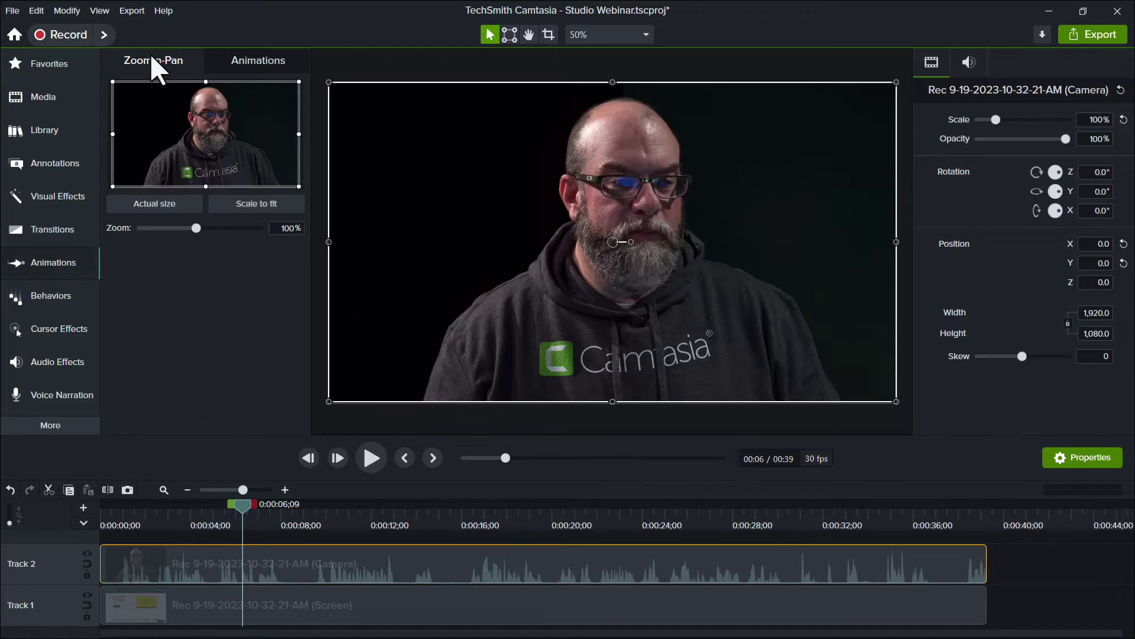
left_click(249, 57)
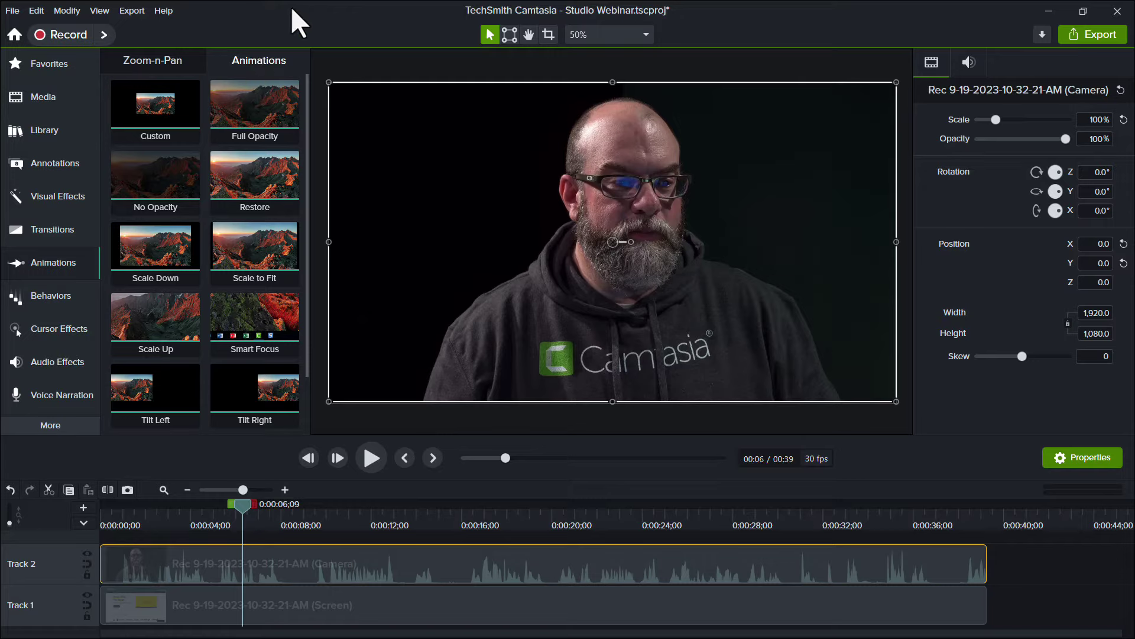
left_click_drag(155, 101, 265, 559)
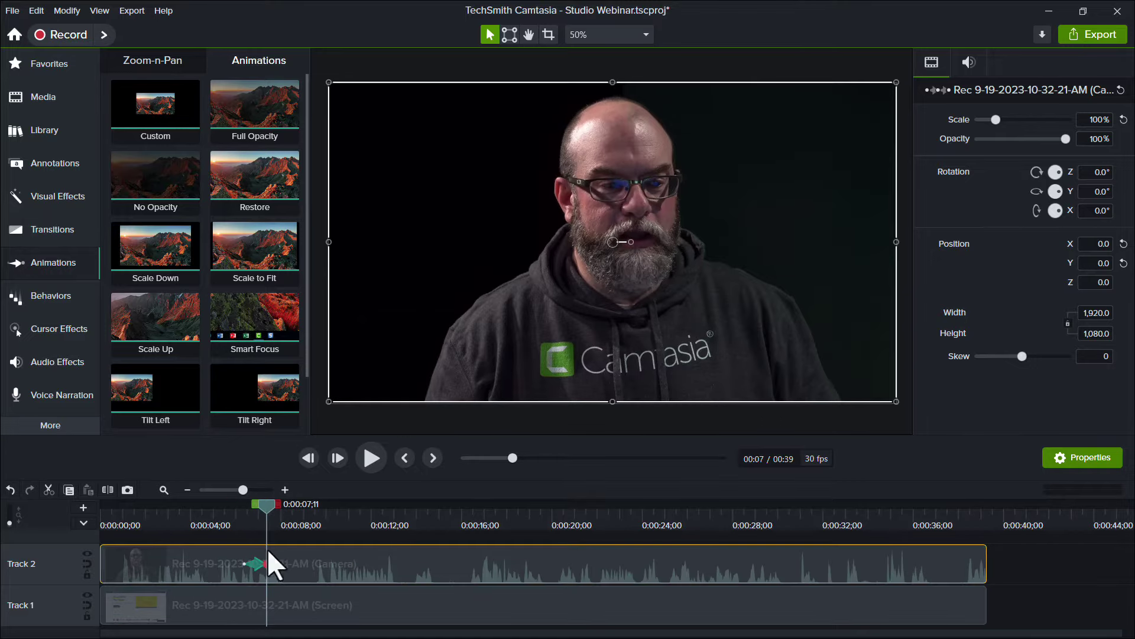
left_click(285, 489)
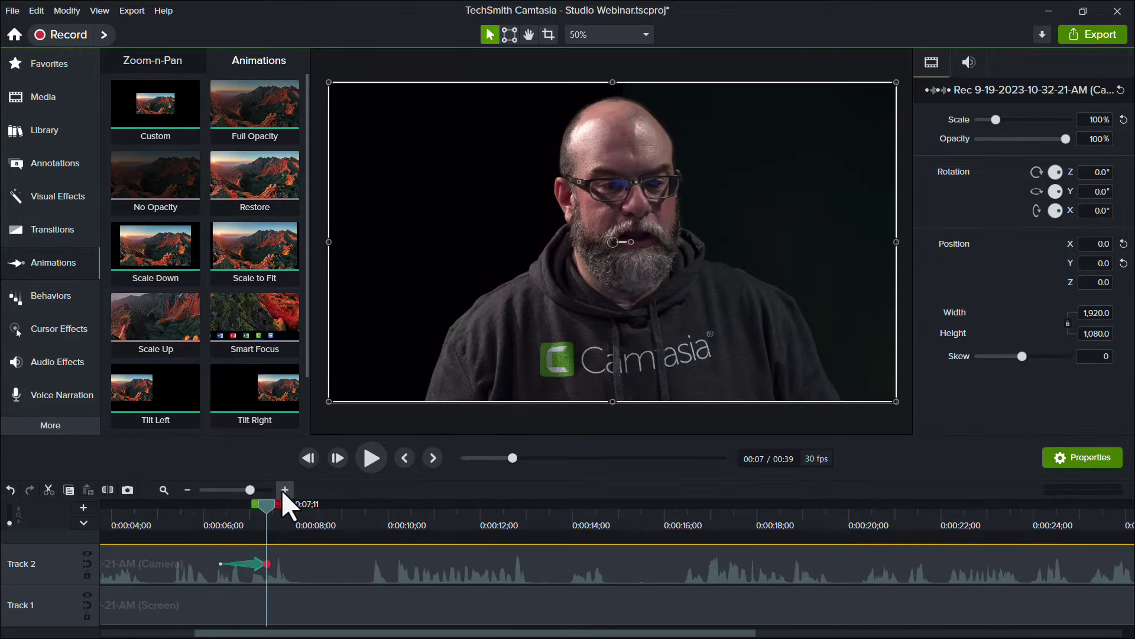
left_click(284, 490)
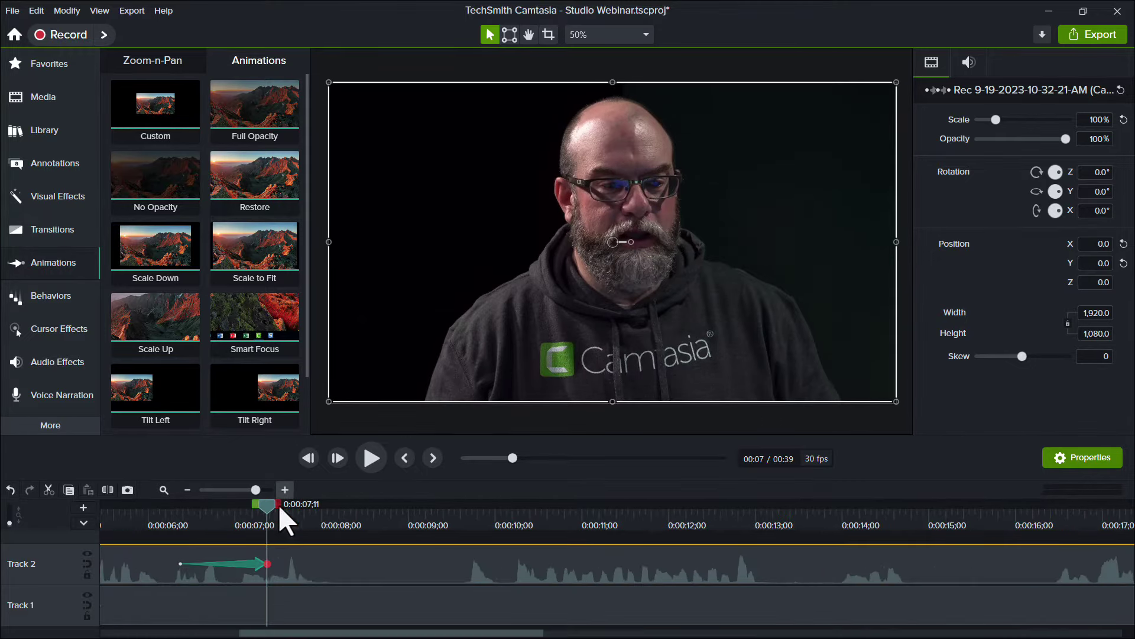
left_click(218, 634)
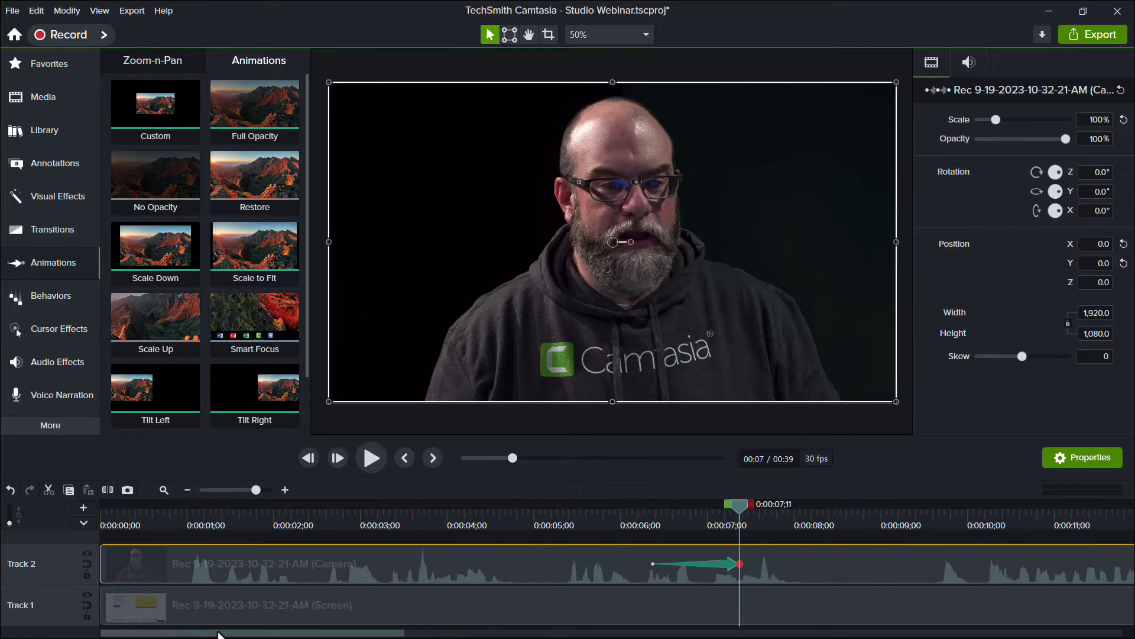
left_click_drag(222, 633, 249, 618)
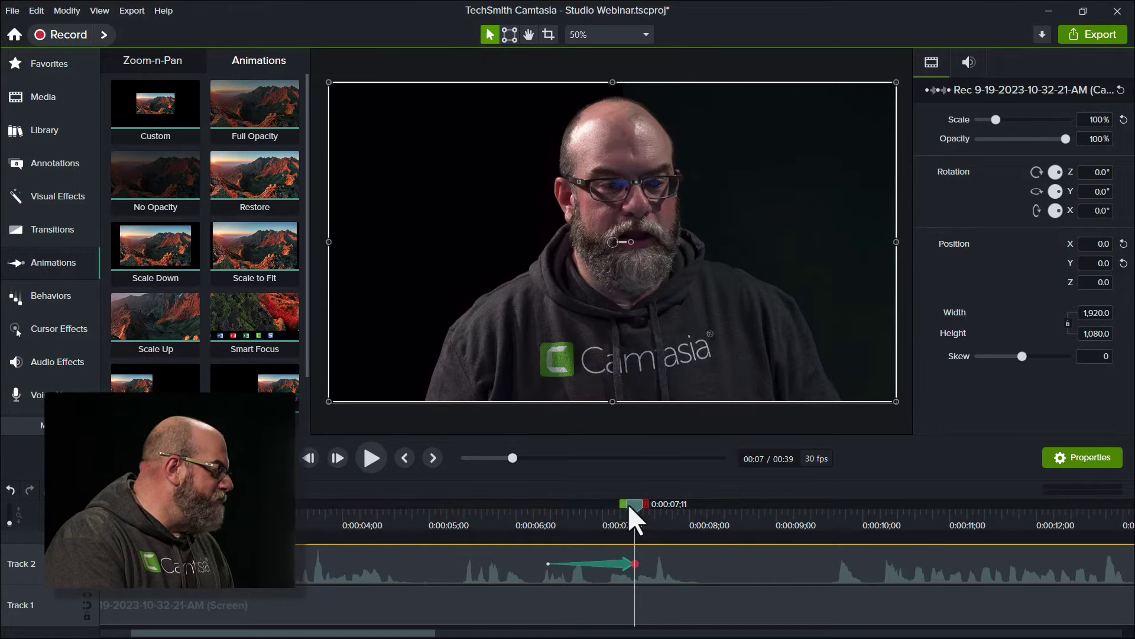
At the end of the camera animation, scale the camera down to 28.8% and place it near the canvas's lower-right corner at X 630, Y -308.8.
left_click_drag(630, 504, 689, 501)
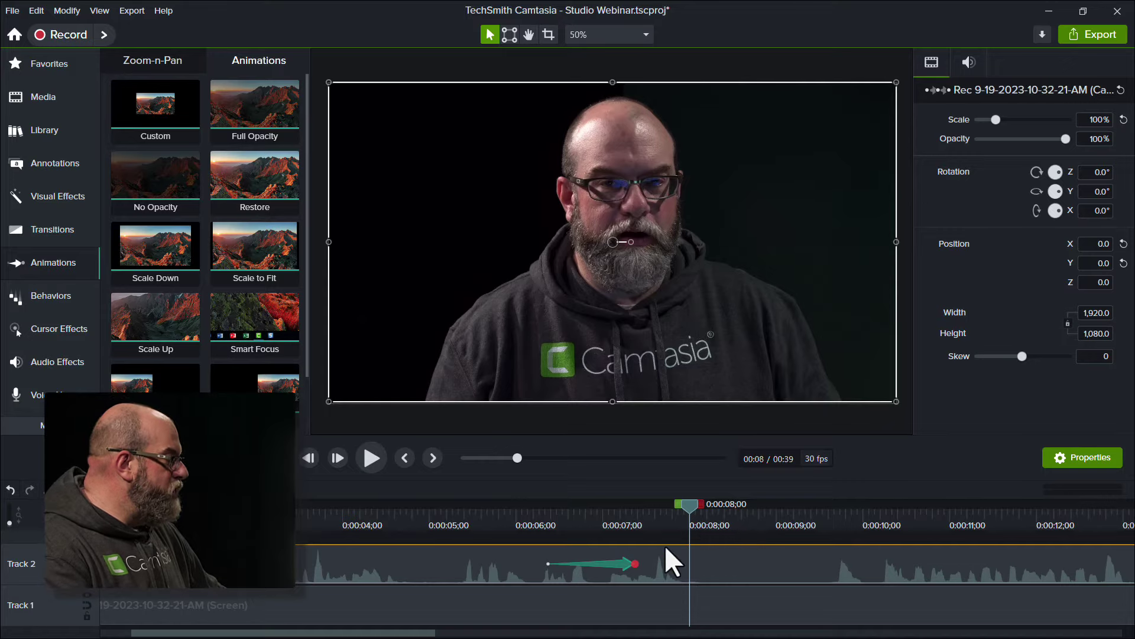
left_click(623, 560)
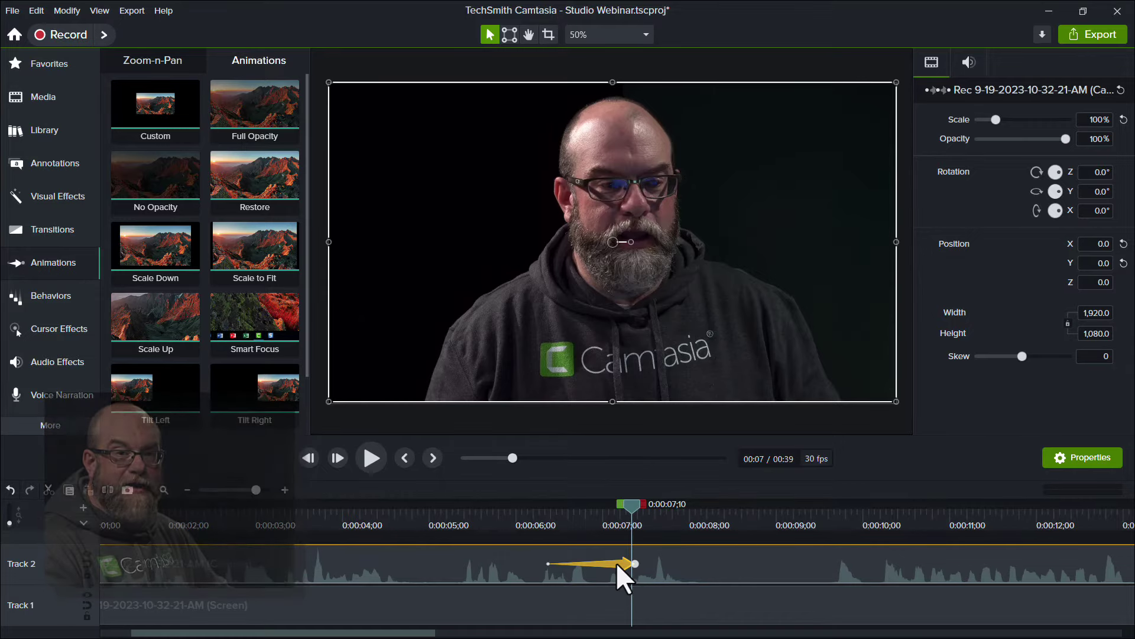
left_click(634, 563)
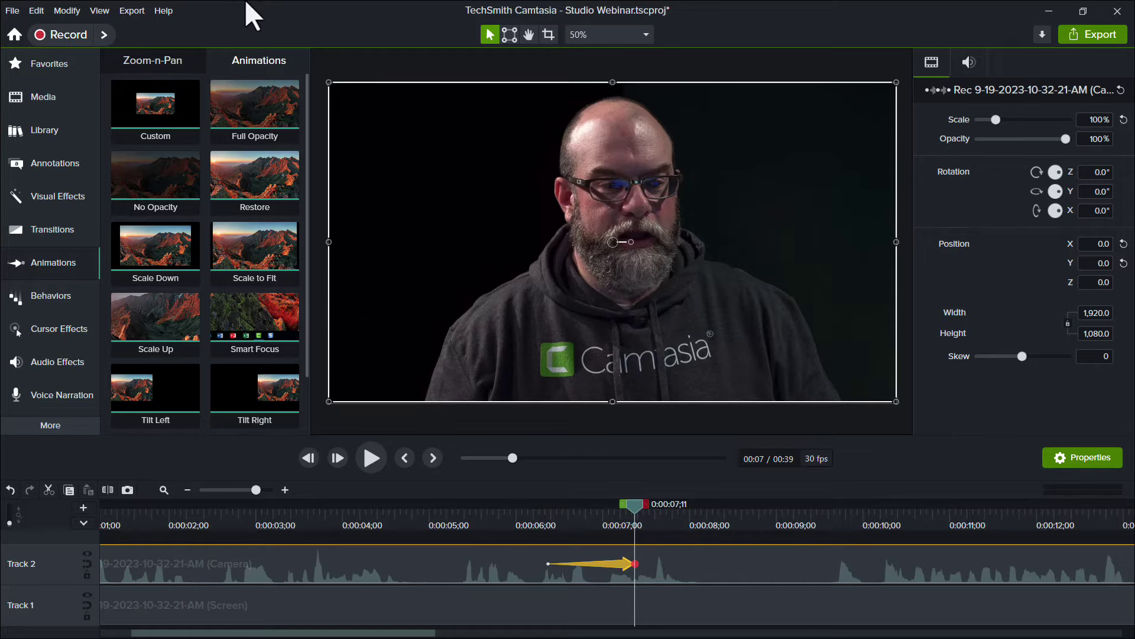
left_click_drag(330, 83, 733, 309)
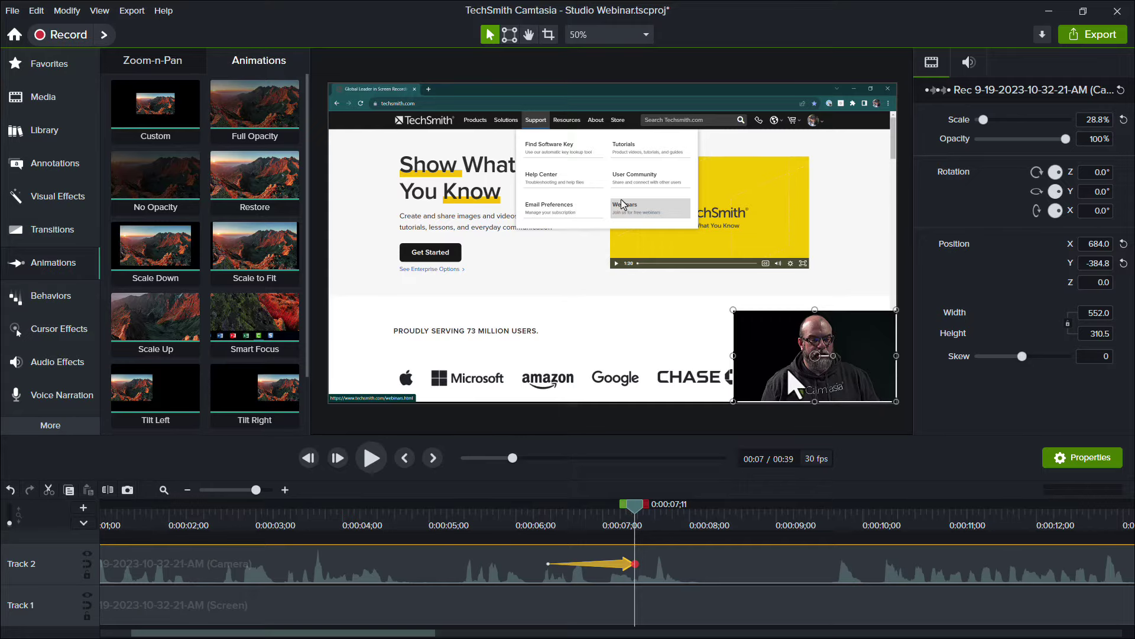
left_click_drag(787, 367, 771, 345)
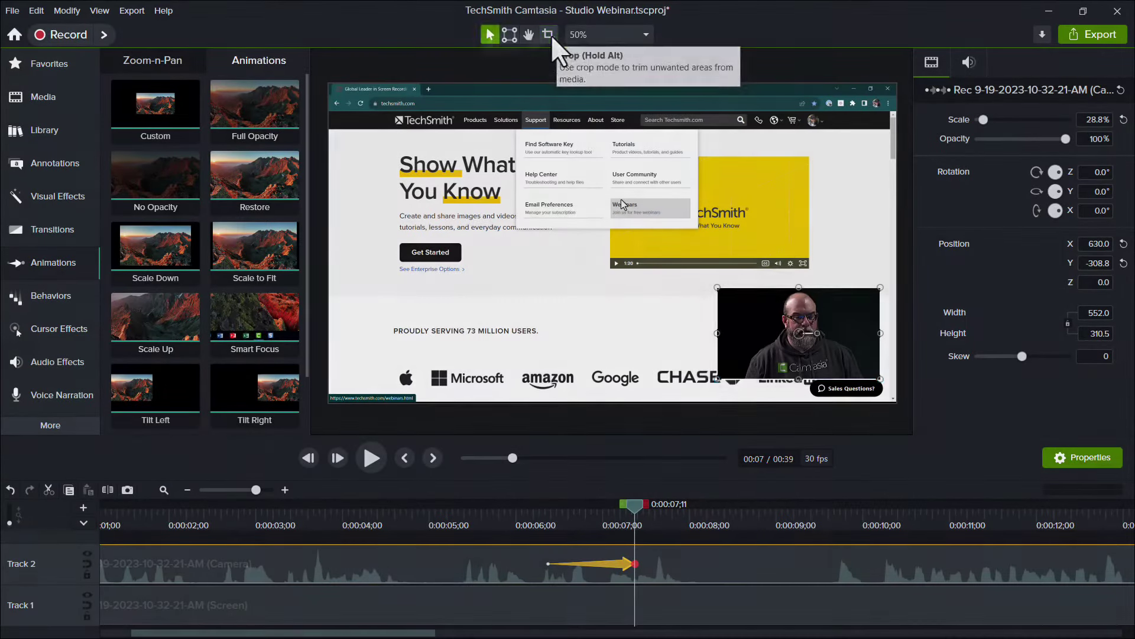
Crop both sides of the camera video to a width of 340.
left_click(549, 35)
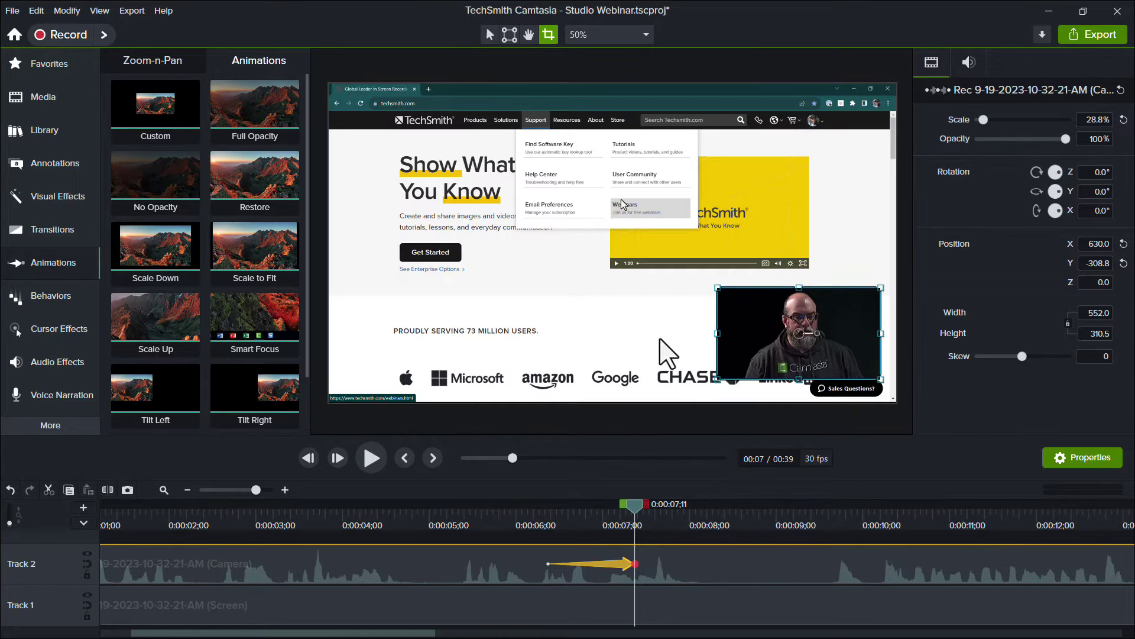
left_click_drag(717, 333, 741, 336)
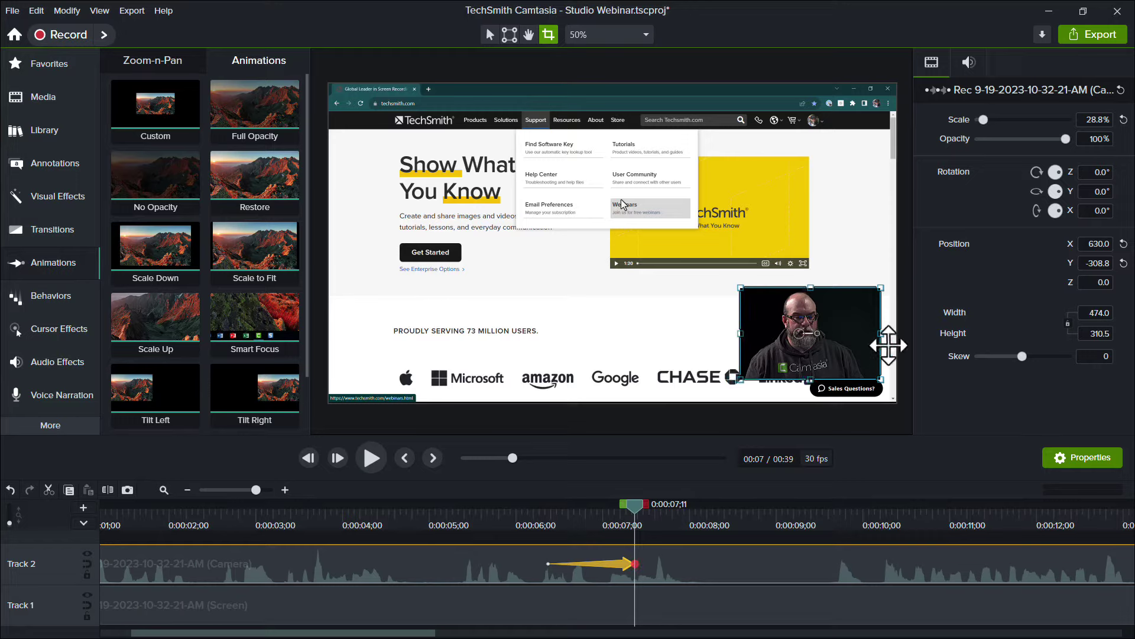
left_click_drag(881, 333, 851, 333)
left_click_drag(741, 333, 749, 333)
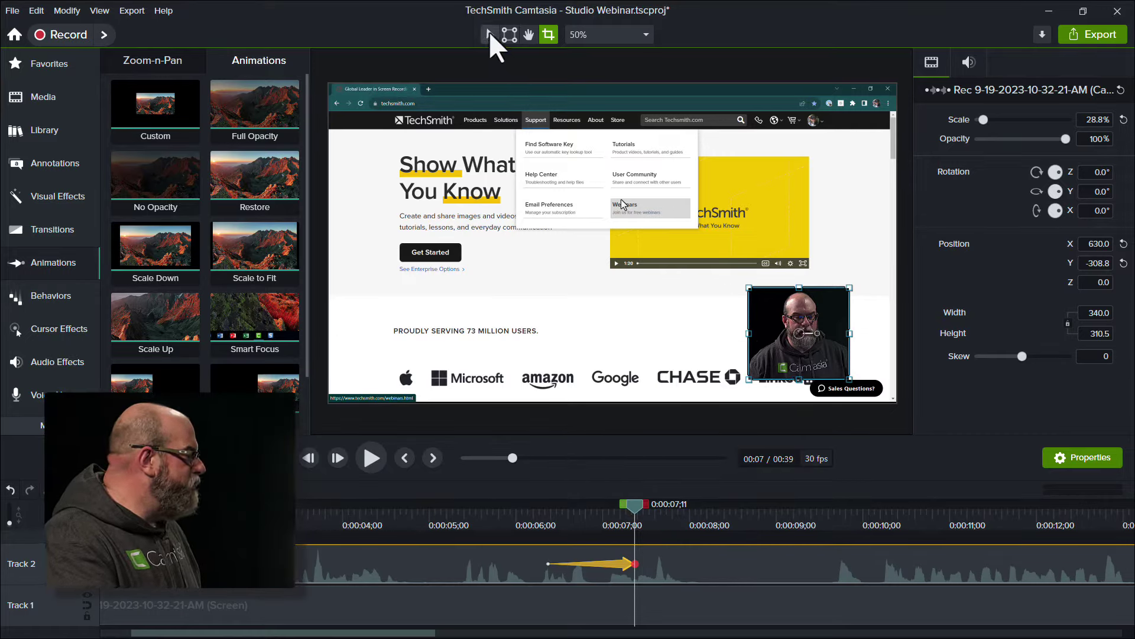
left_click(489, 33)
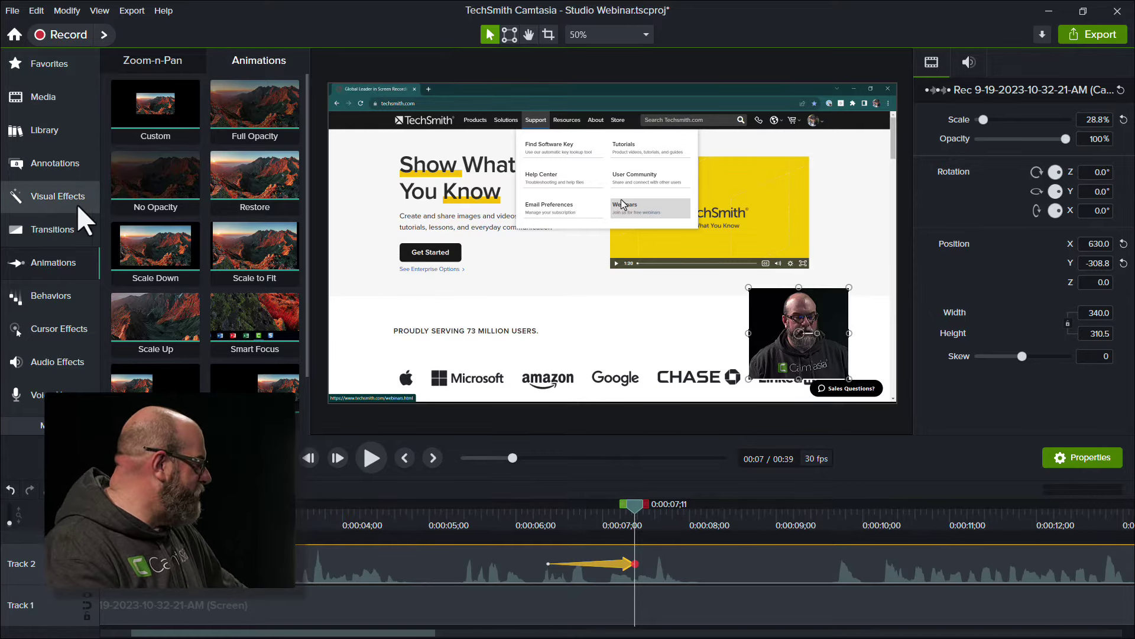
Apply the Corner Rounding visual effect to the camera video, keeping all four corners rounded.
left_click(55, 200)
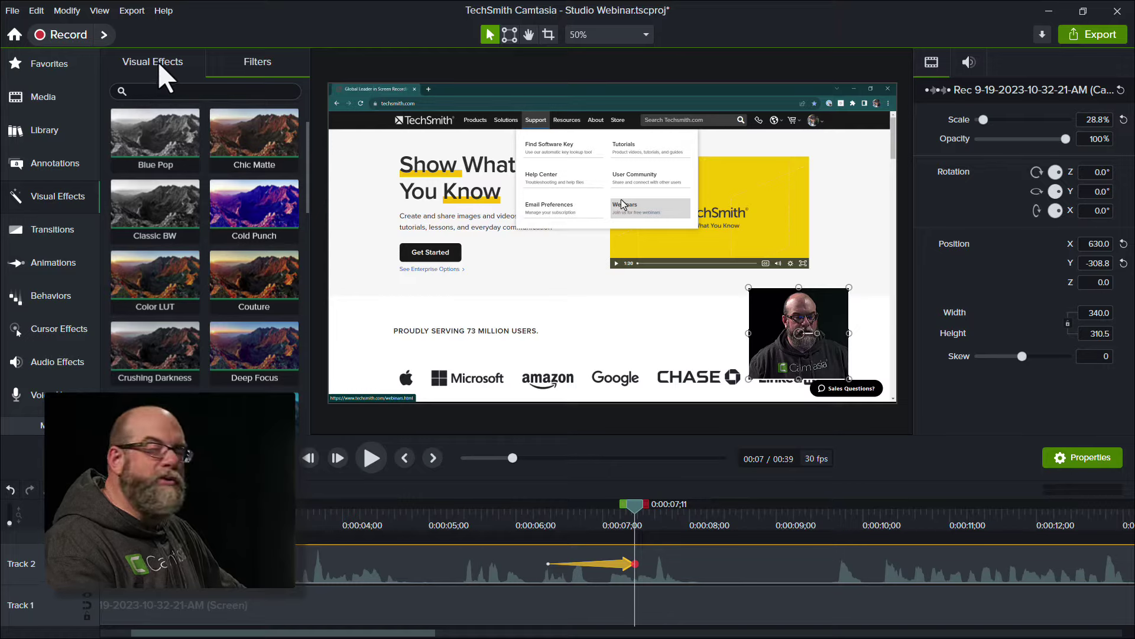
left_click(158, 61)
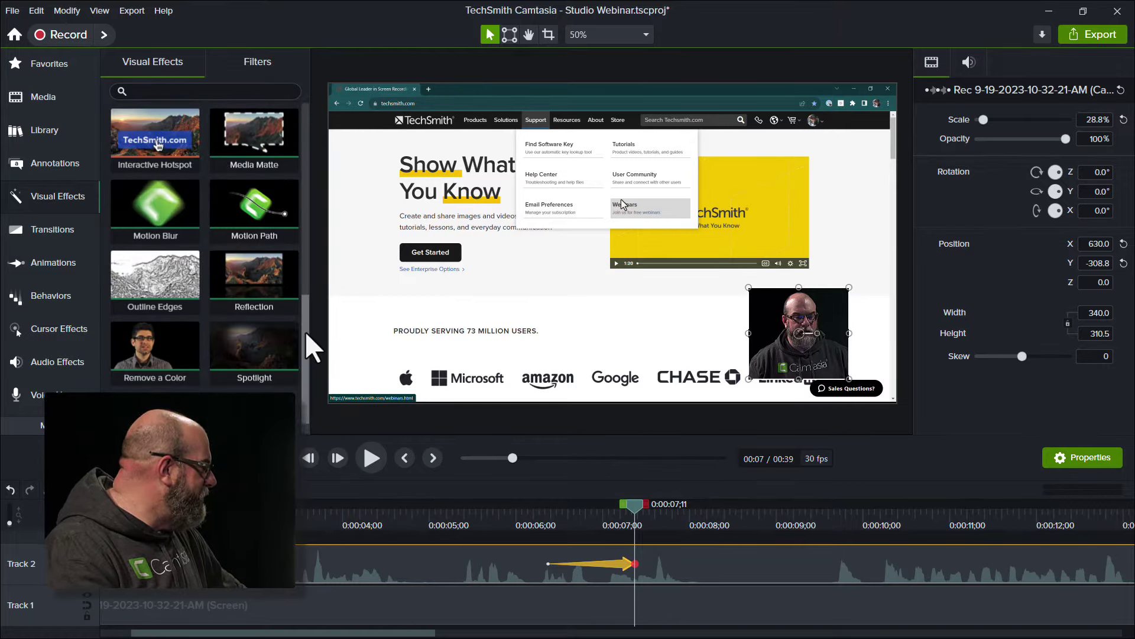
left_click_drag(305, 332, 312, 222)
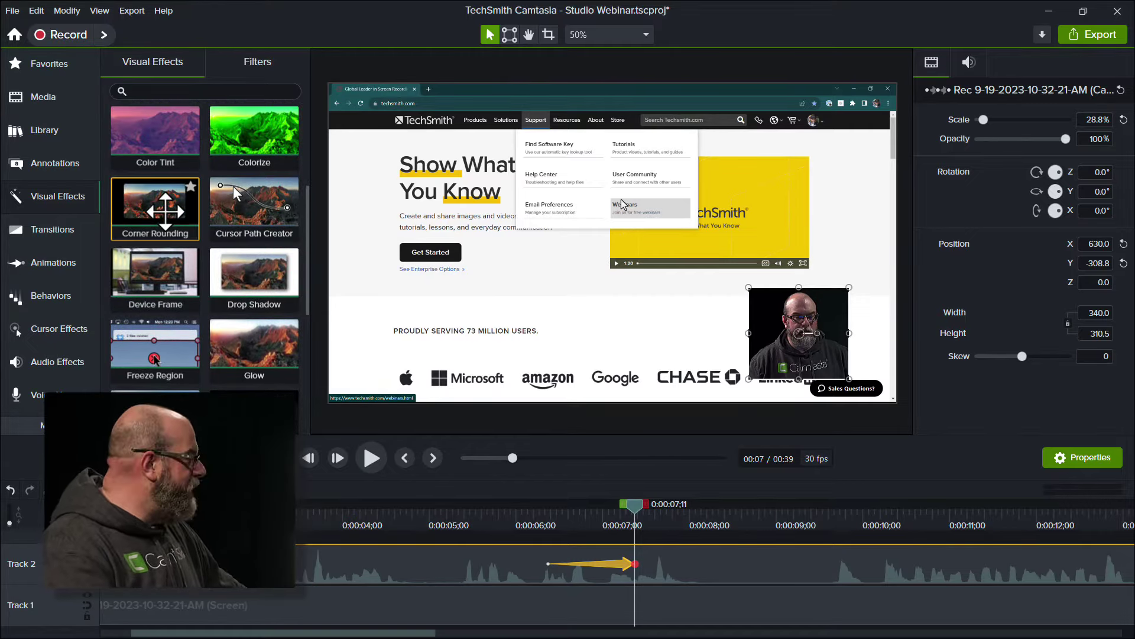
left_click_drag(165, 211, 777, 341)
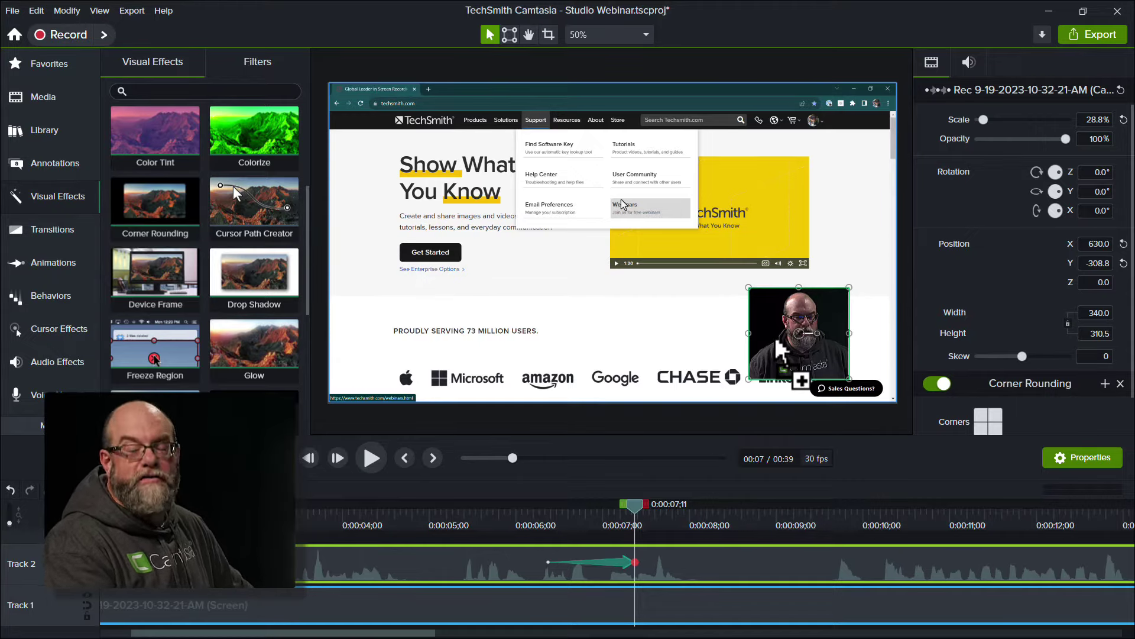
left_click_drag(776, 341, 778, 335)
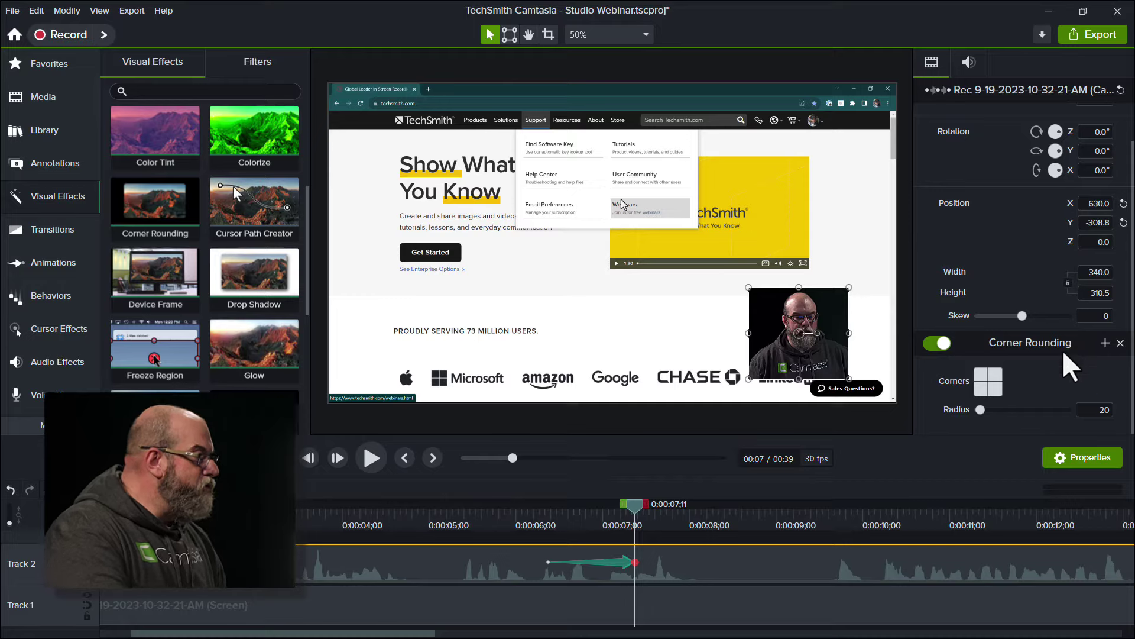
left_click(996, 377)
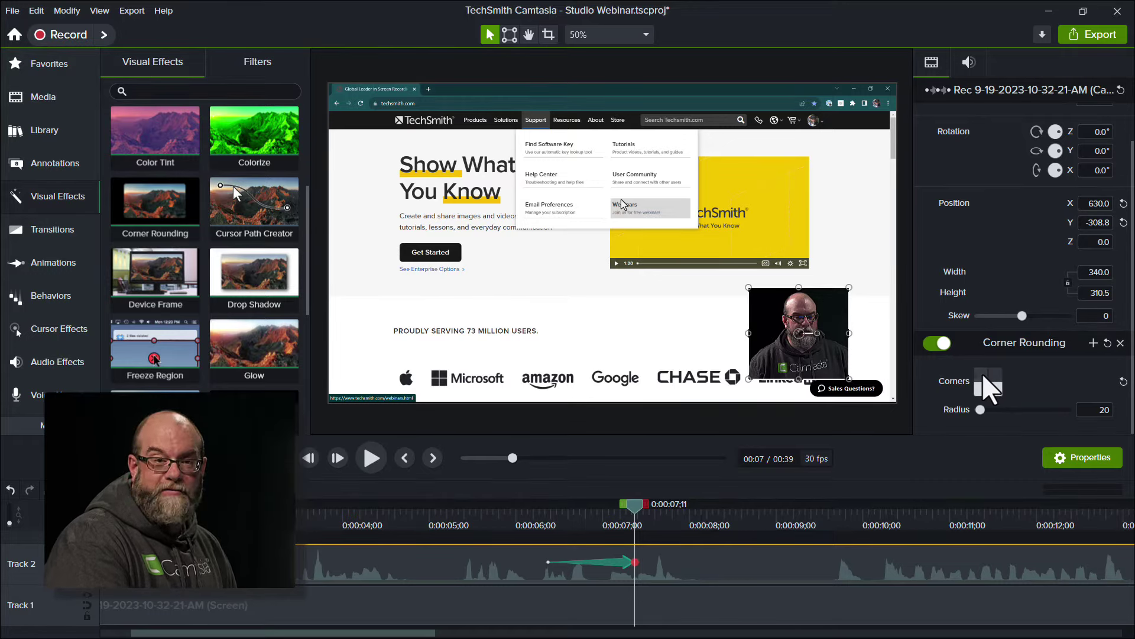
left_click(992, 381)
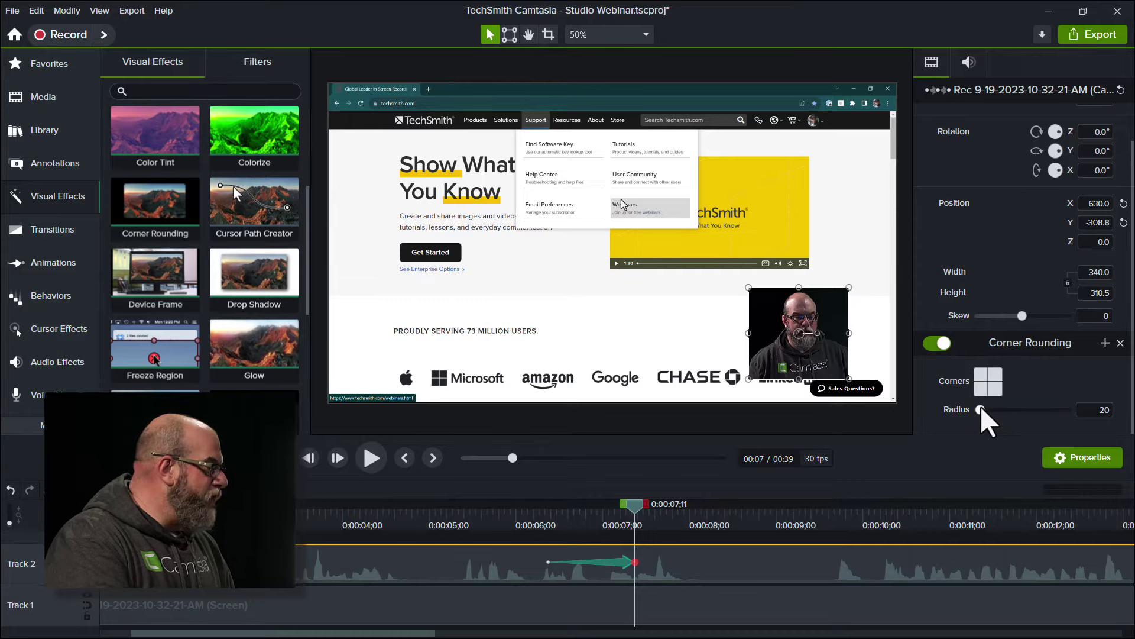
Set the camera video's corner rounding radius to 589 so the picture-in-picture becomes circular.
left_click_drag(979, 409, 1030, 409)
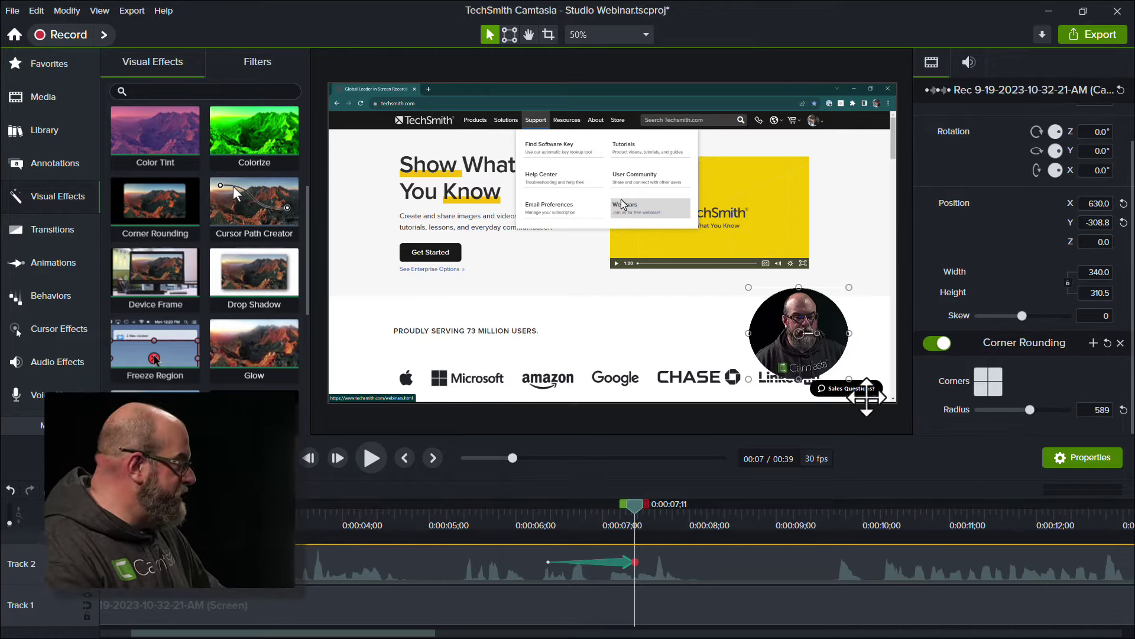
left_click_drag(630, 511, 671, 578)
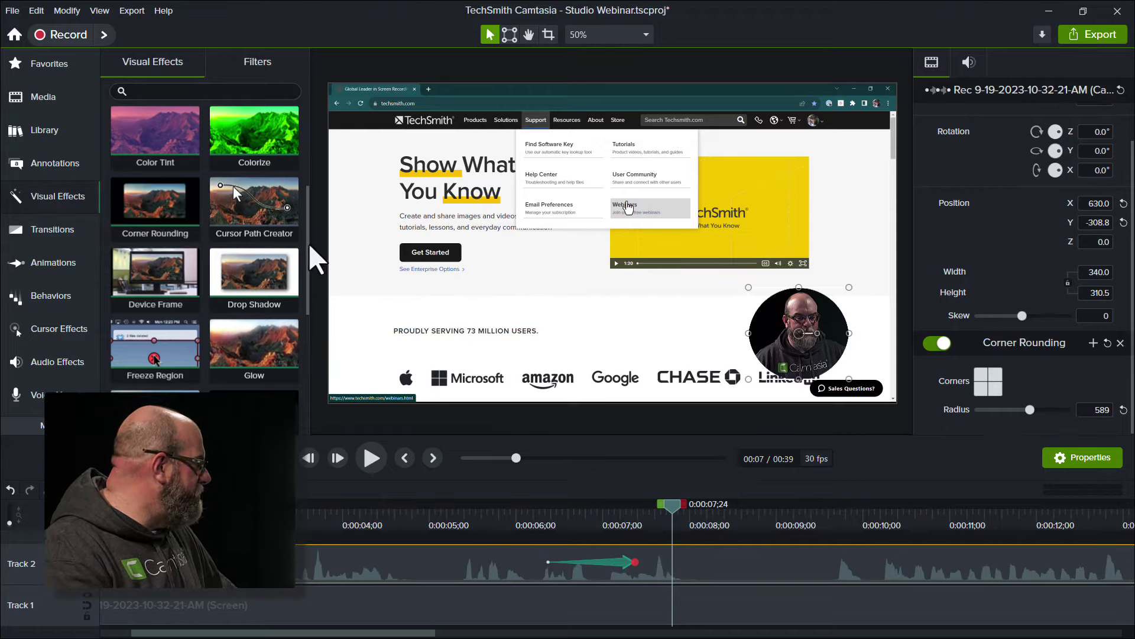
Apply the Motion Blur visual effect to the camera video.
left_click_drag(305, 247, 305, 322)
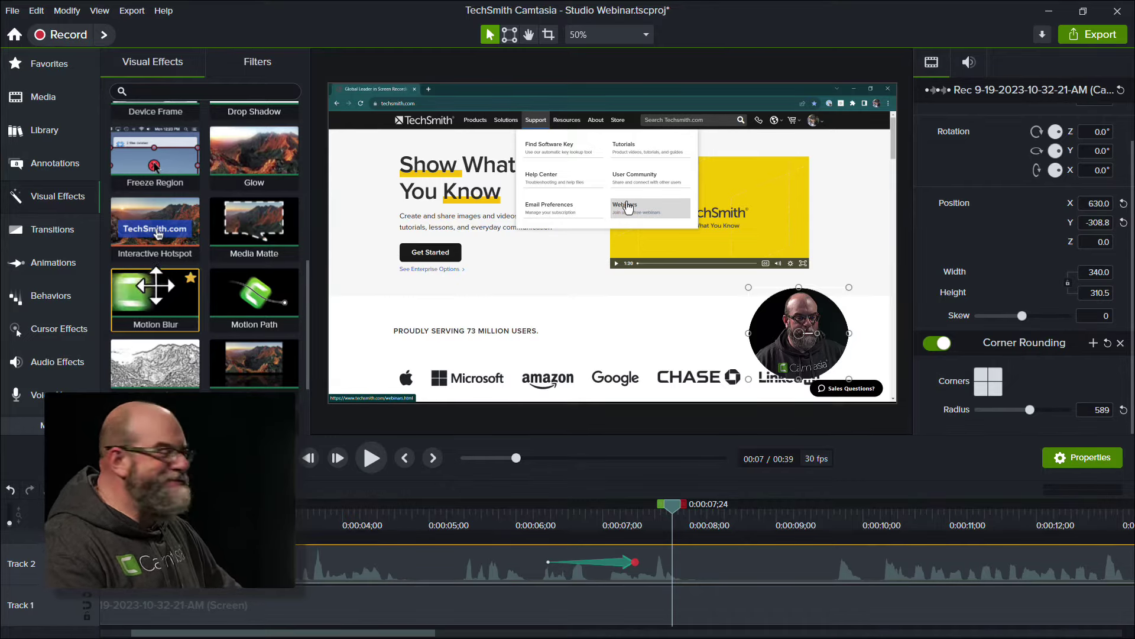
left_click(501, 512)
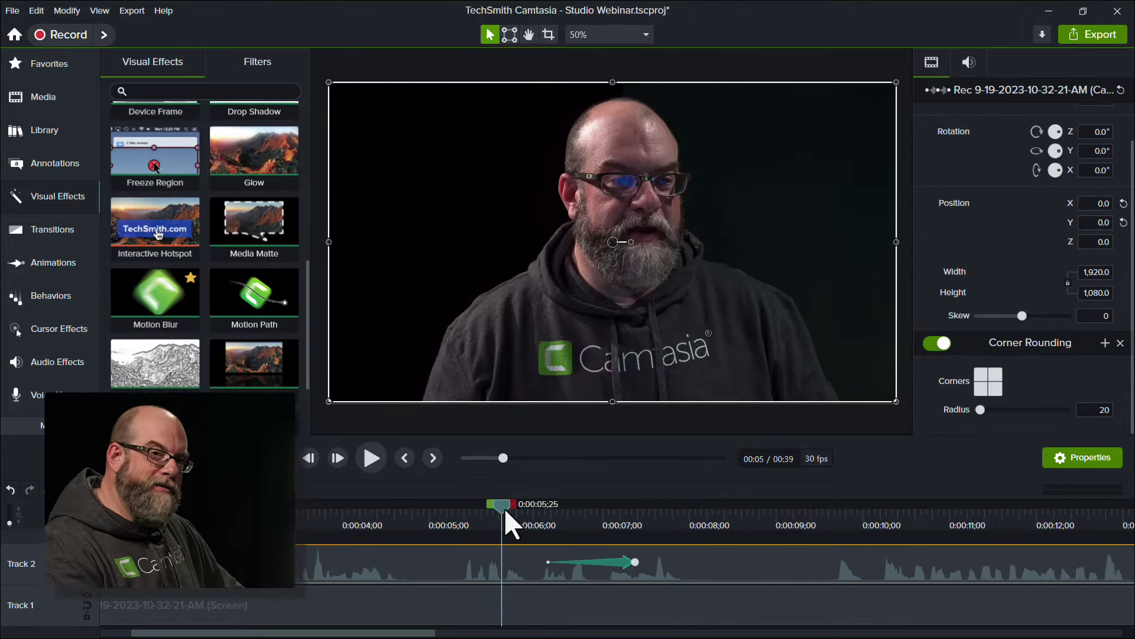
left_click_drag(506, 509, 659, 516)
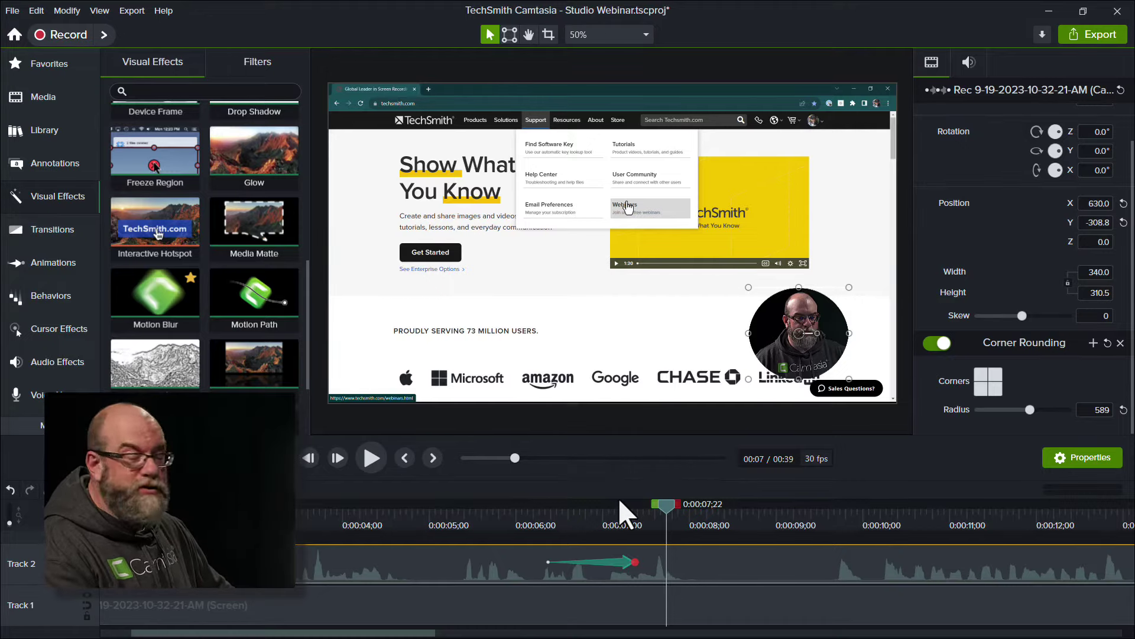
left_click_drag(155, 298, 781, 345)
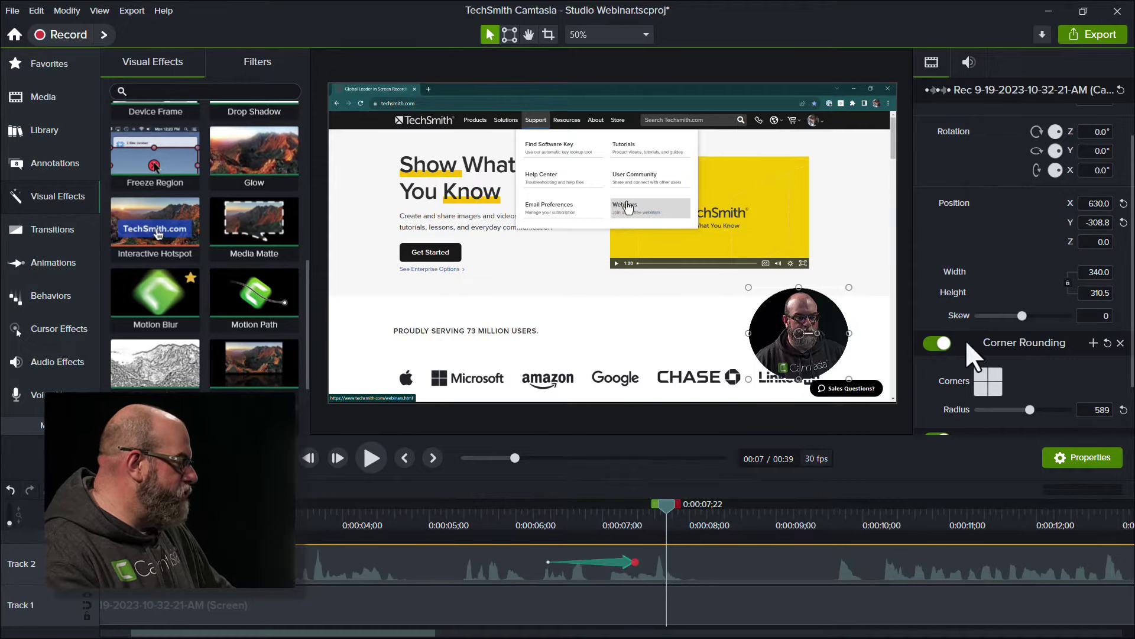
left_click_drag(1131, 258, 1133, 313)
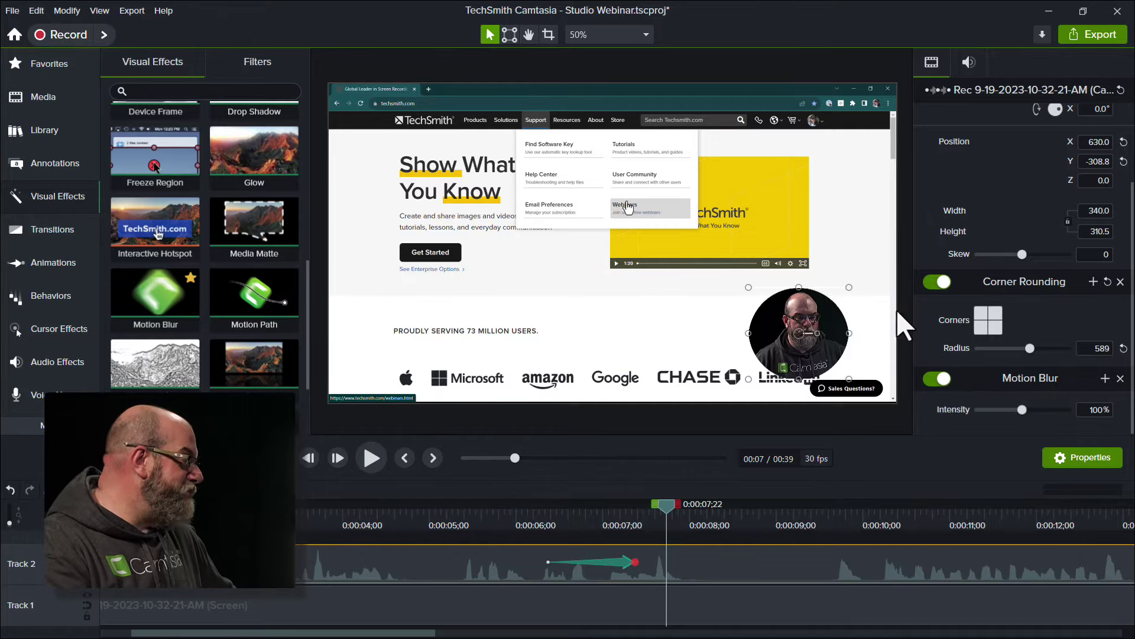
Turn the camera video's Corner Rounding effect off and back on to compare the look.
left_click(932, 279)
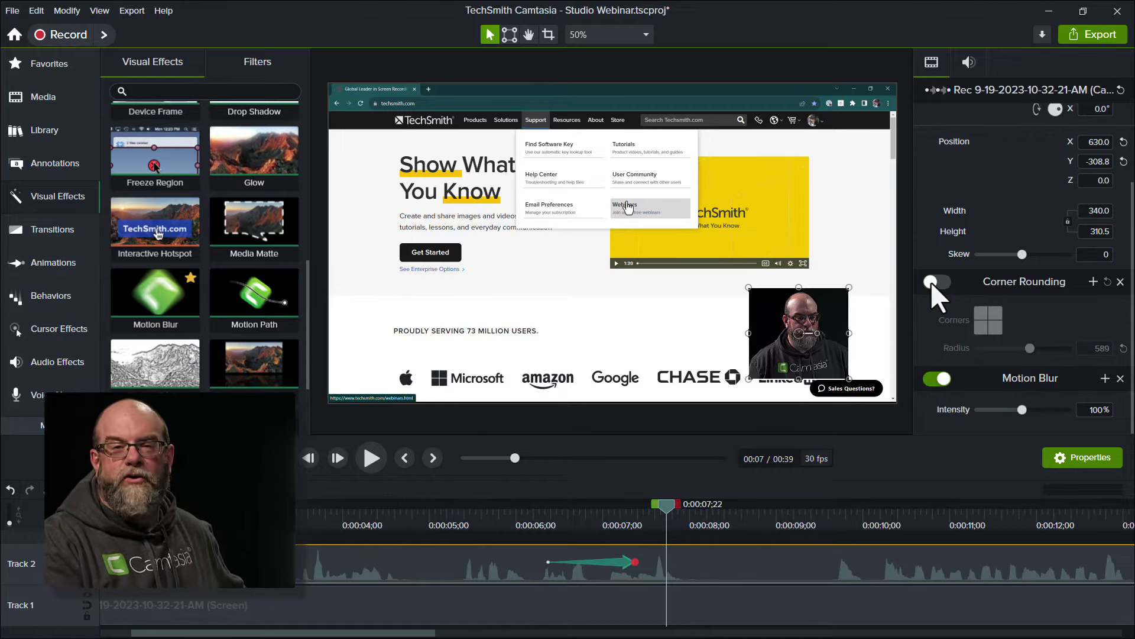
left_click(931, 282)
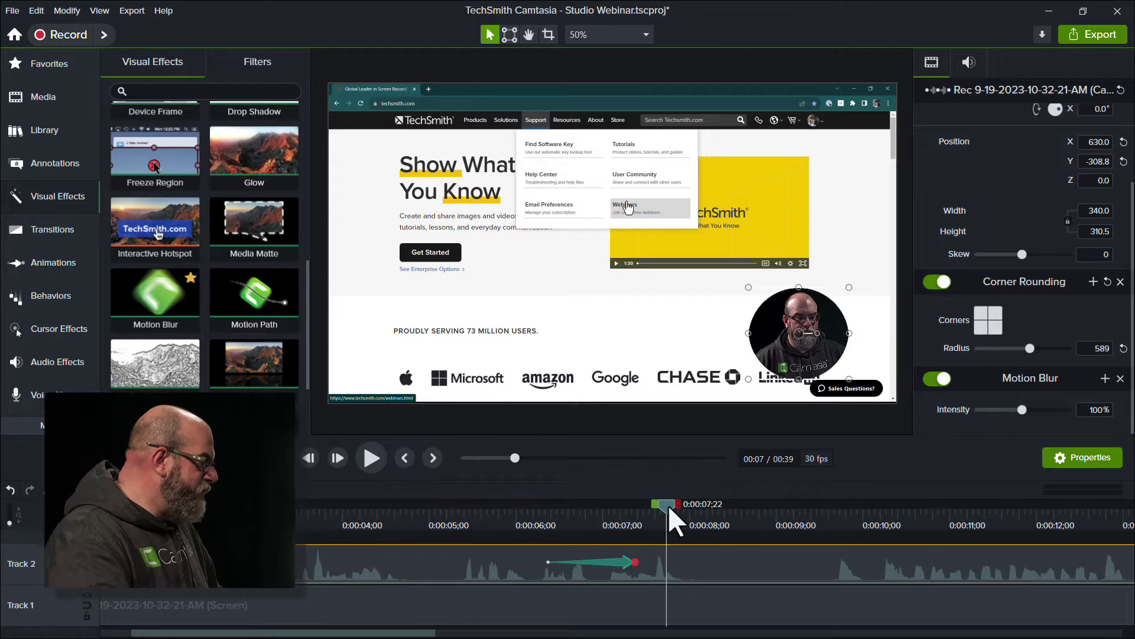
Play back the camera animation starting from 0:00:04;12 to check the shrinking transition.
mouse_move(668, 505)
left_mouse_down()
mouse_move(513, 523)
mouse_move(664, 516)
left_mouse_up()
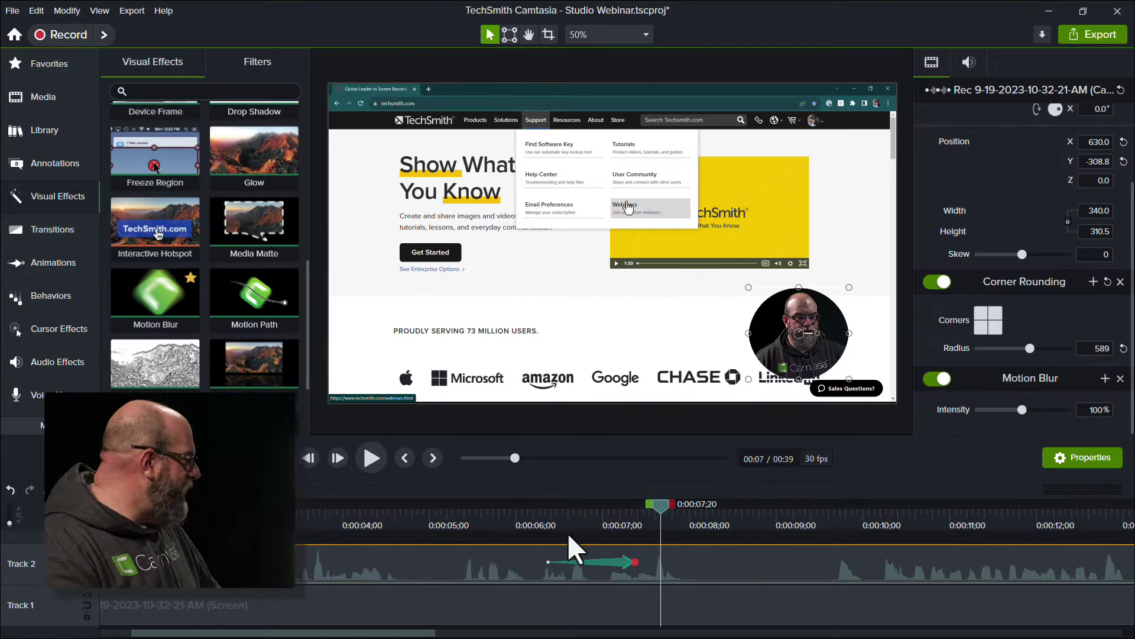
left_click(377, 513)
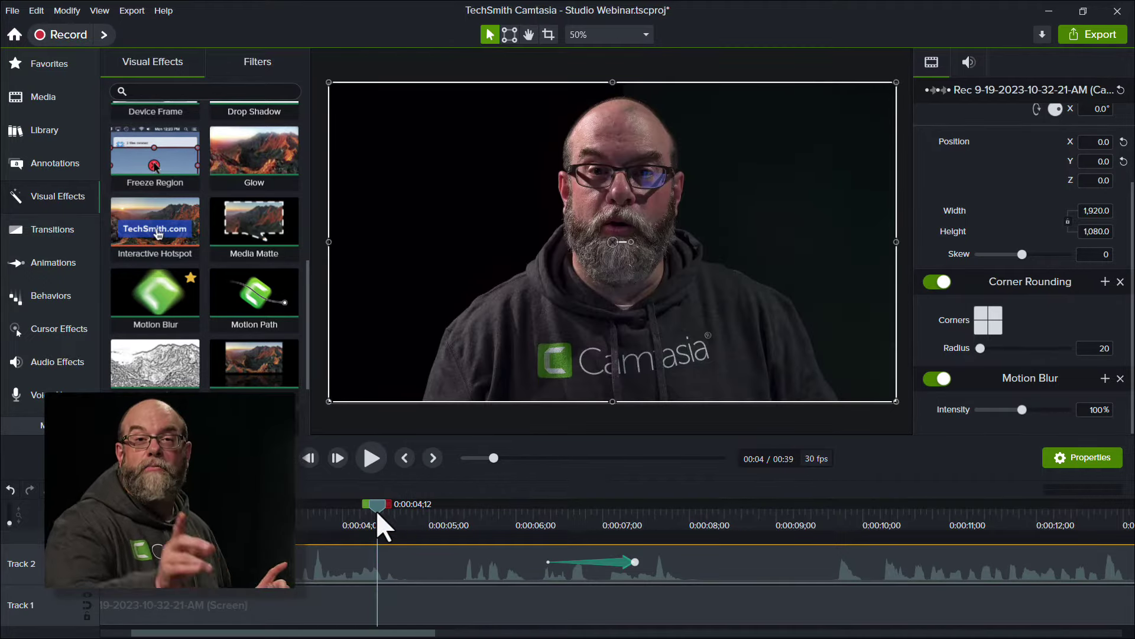
left_click(371, 460)
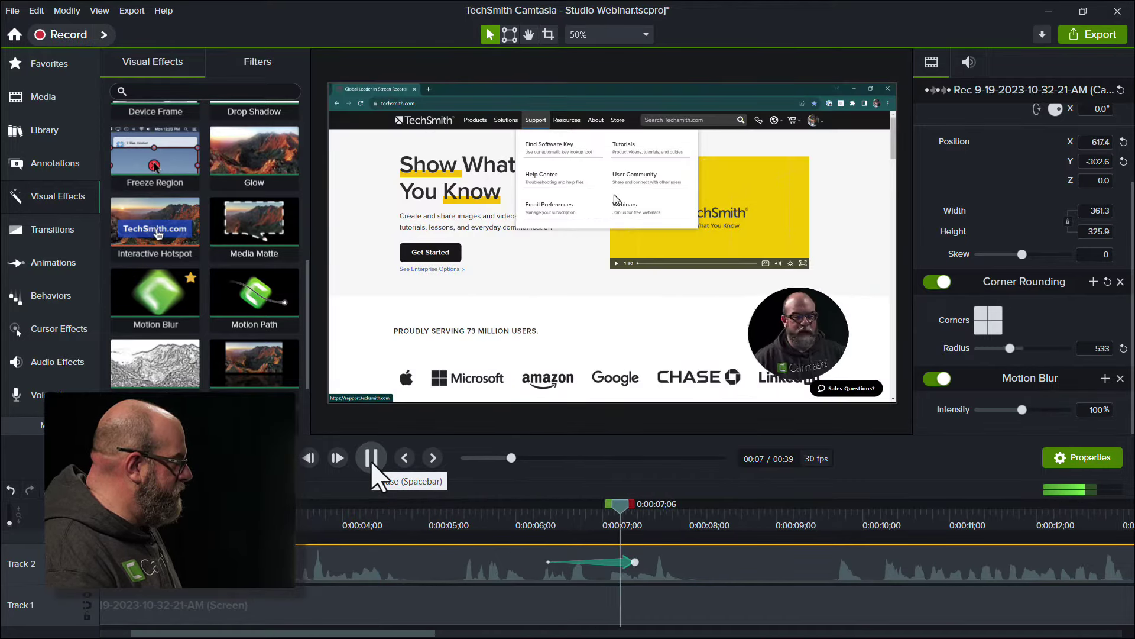
left_click(371, 460)
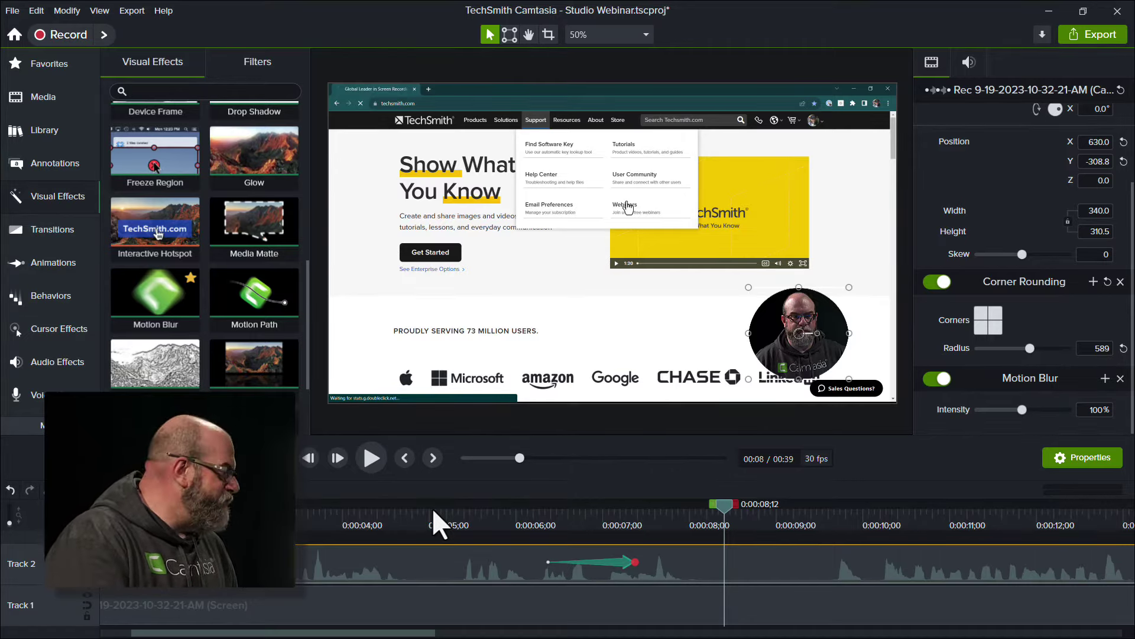
Play the project from the beginning and pause at 0:00:05;03 to find where the camera should finish shrinking.
left_click(537, 519)
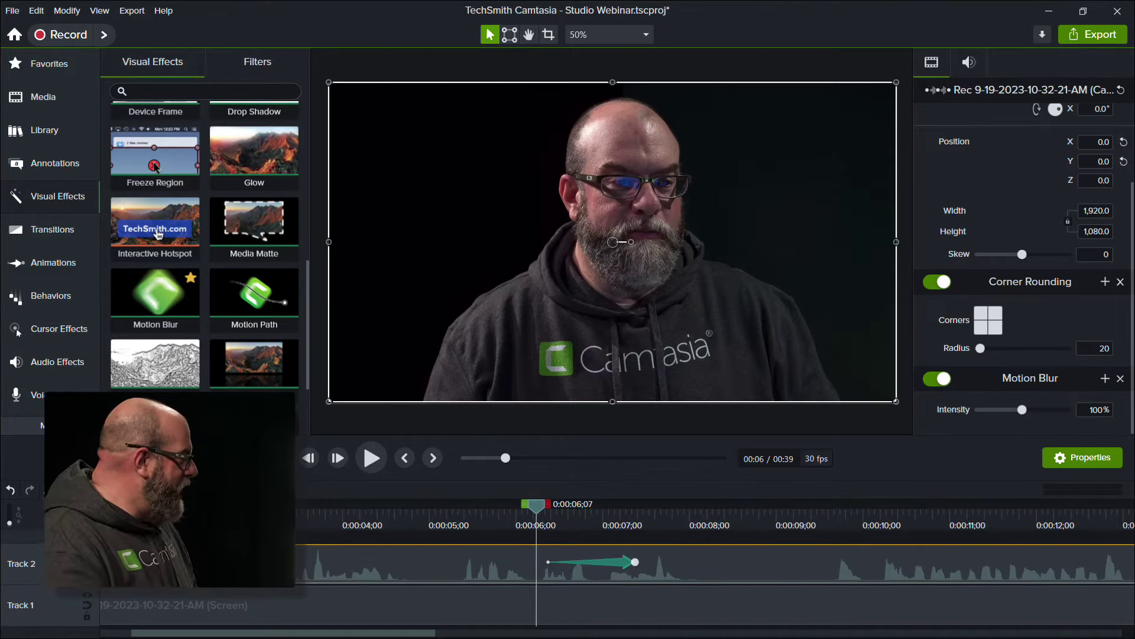
left_click(232, 519)
left_click_drag(213, 506, 100, 506)
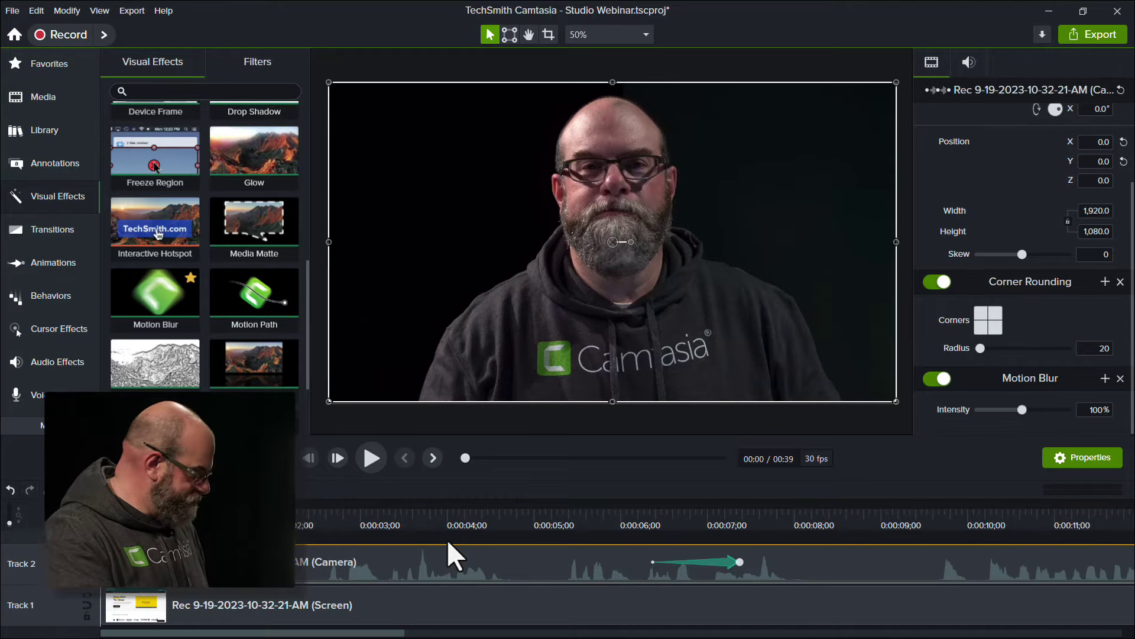
key("space")
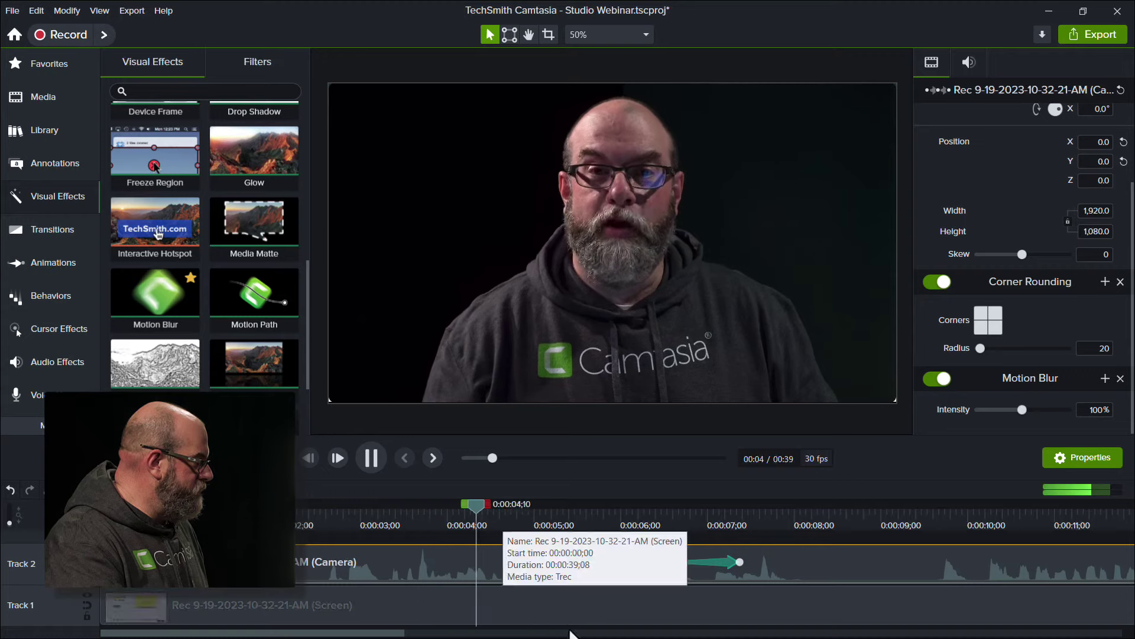
key("space")
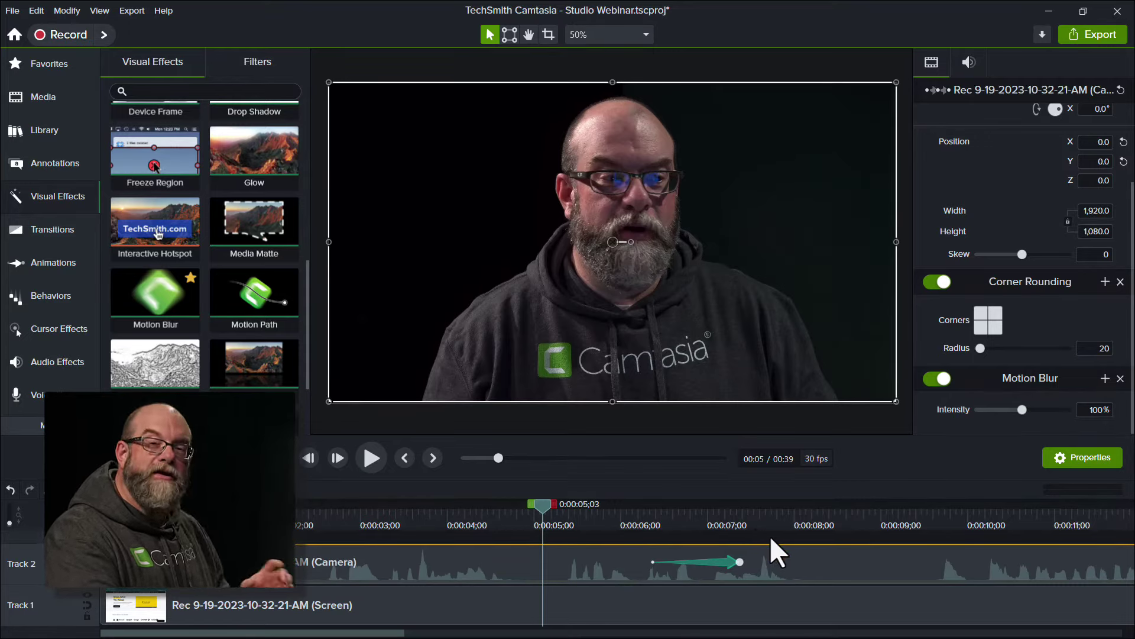
Move the camera animation on Track 2 so it ends at 0:00:05;03, and preview it from 0:00:02;26.
left_click(722, 558)
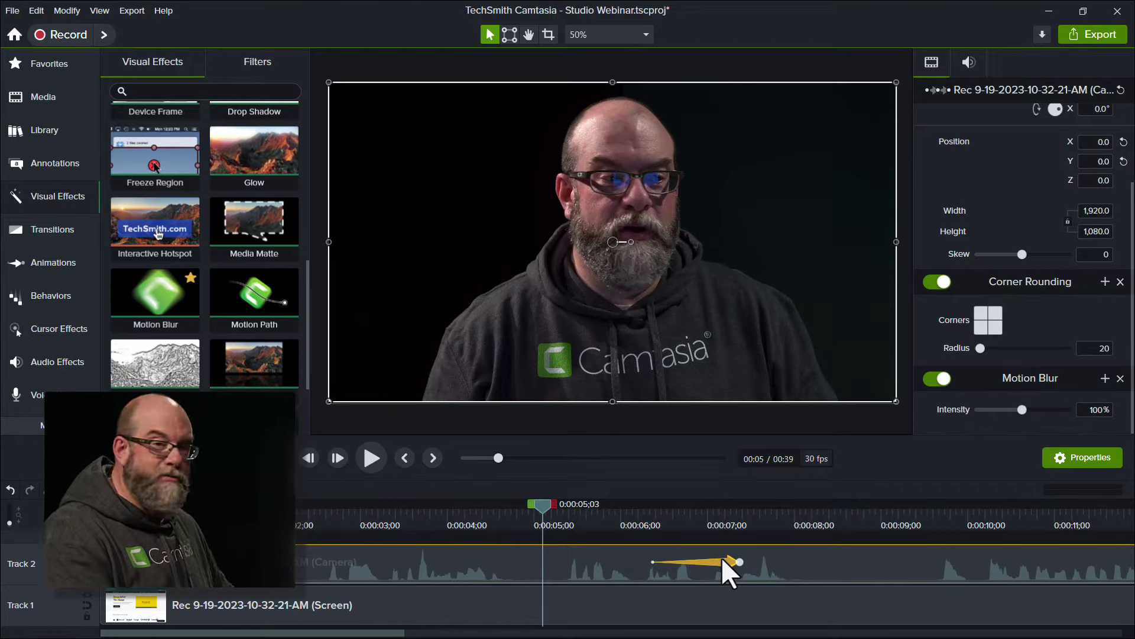
left_click_drag(714, 557, 512, 569)
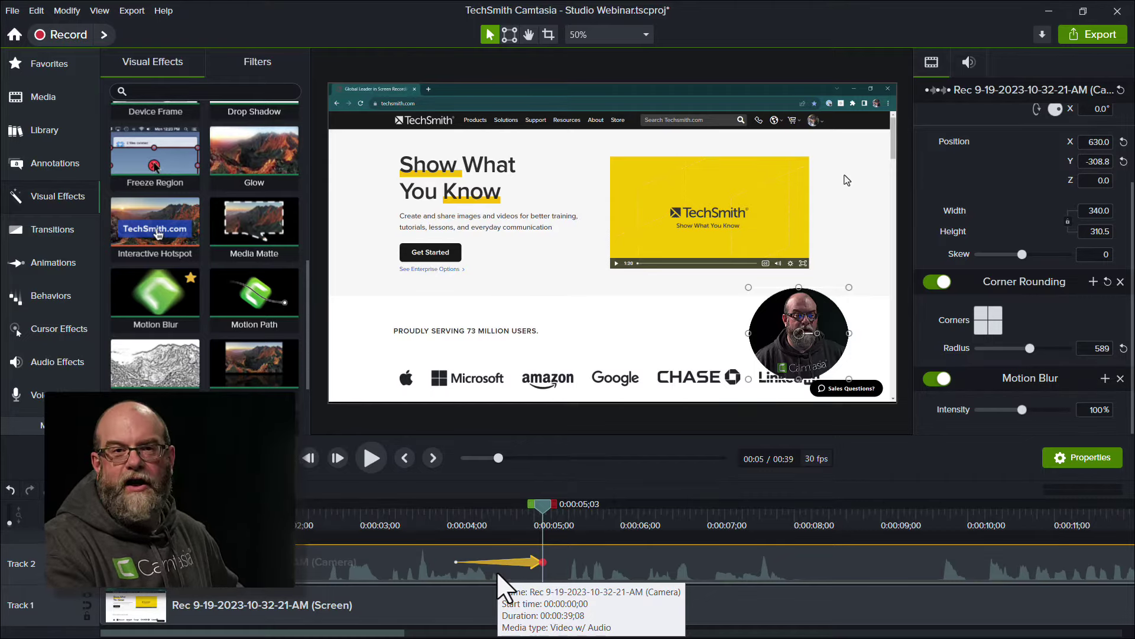
left_click_drag(374, 519, 346, 516)
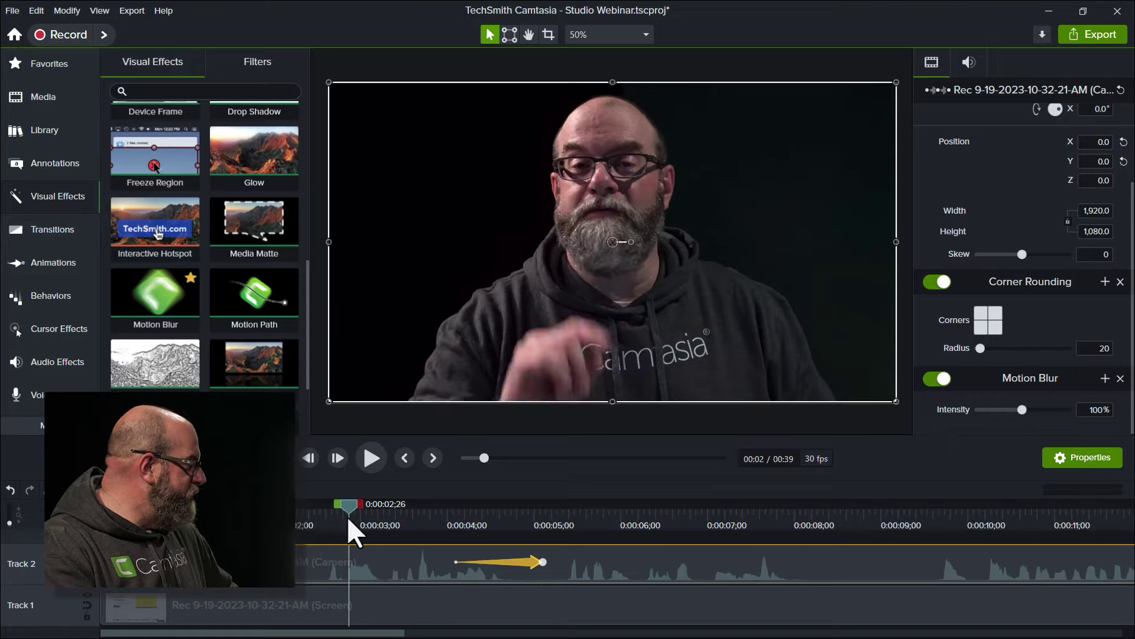
left_click(371, 459)
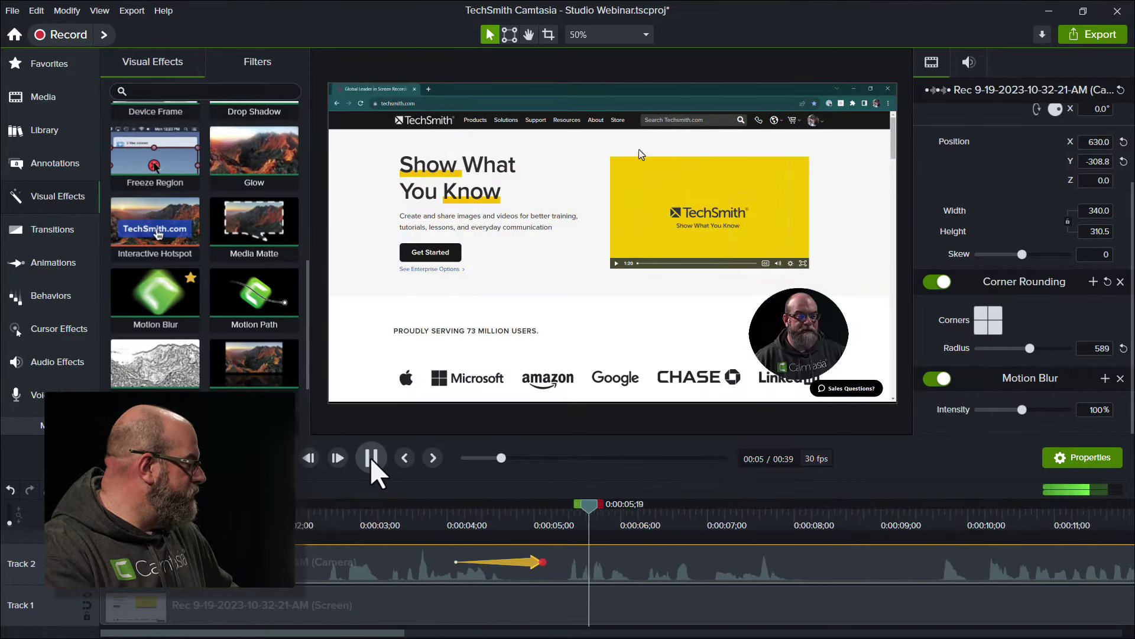
left_click(370, 457)
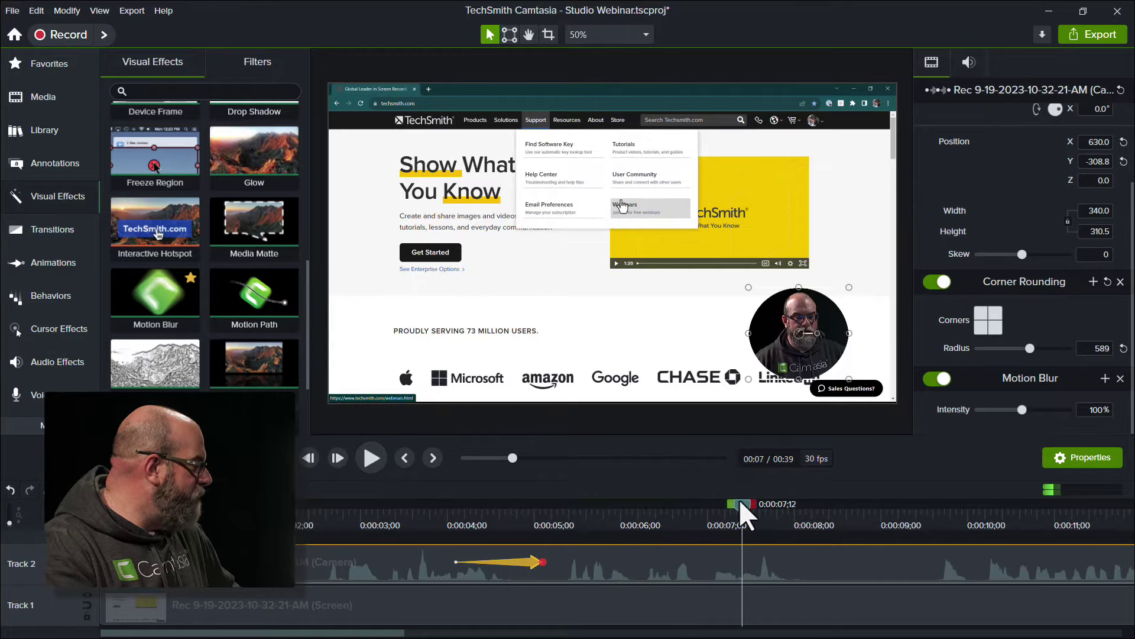
Play the recording from 0:00:05;07 to examine the section where the webinars page loads.
left_click_drag(739, 500, 605, 517)
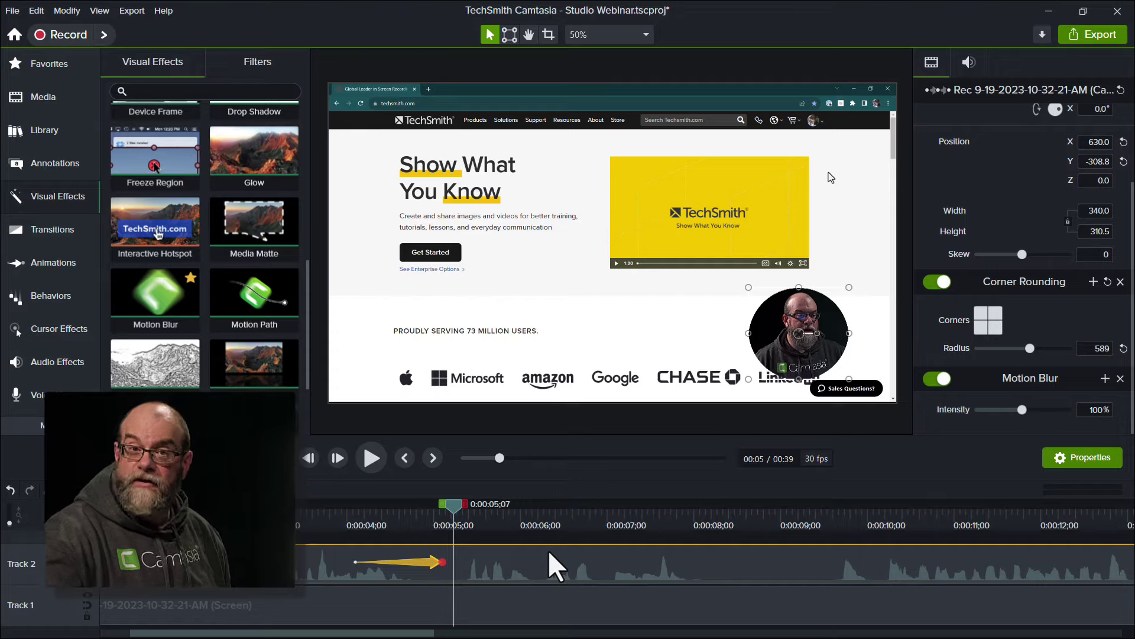
key("space")
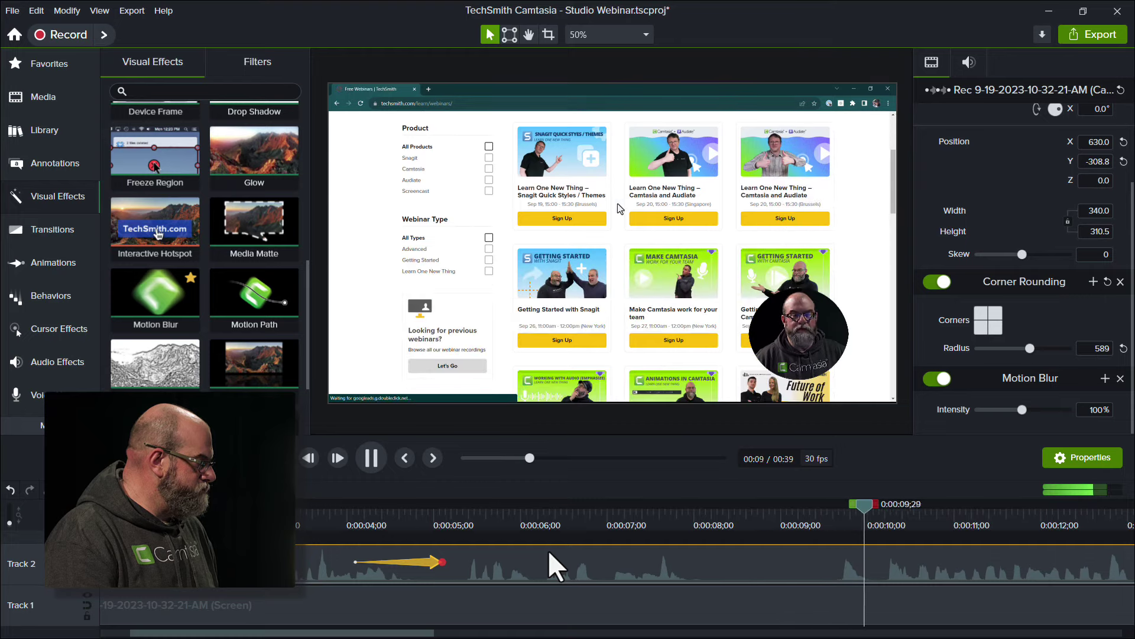
key("space")
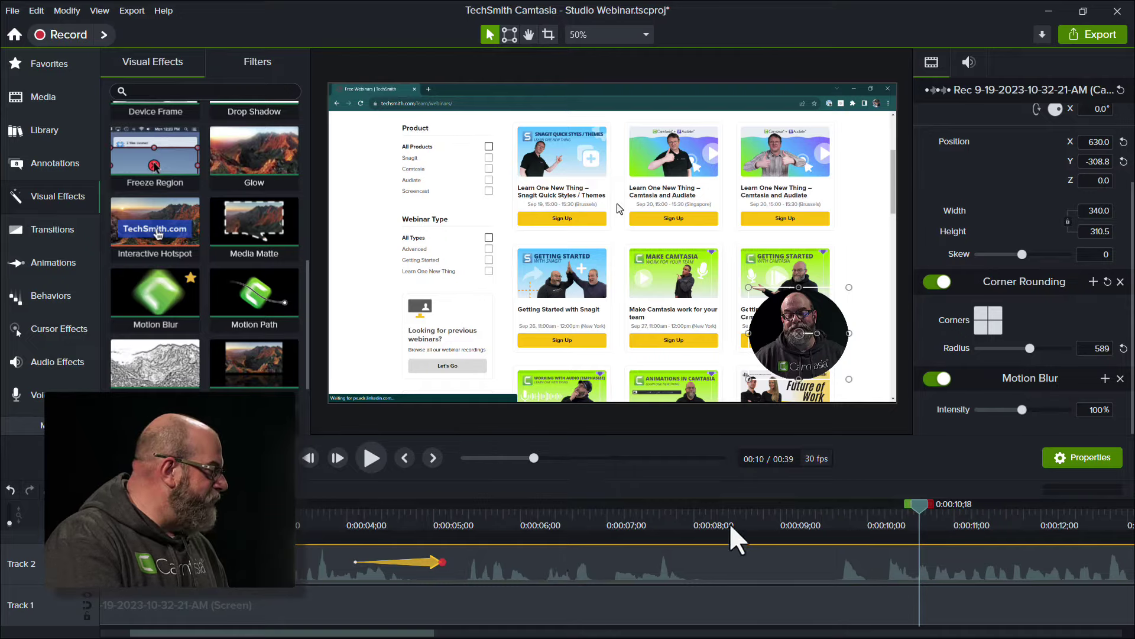
Select the timeline range from 0:00:08;10 to 0:00:09;10, covering the page-loading wait on both tracks.
mouse_move(730, 523)
left_mouse_down()
mouse_move(680, 512)
mouse_move(709, 504)
mouse_move(794, 521)
mouse_move(726, 526)
mouse_move(741, 527)
left_mouse_up()
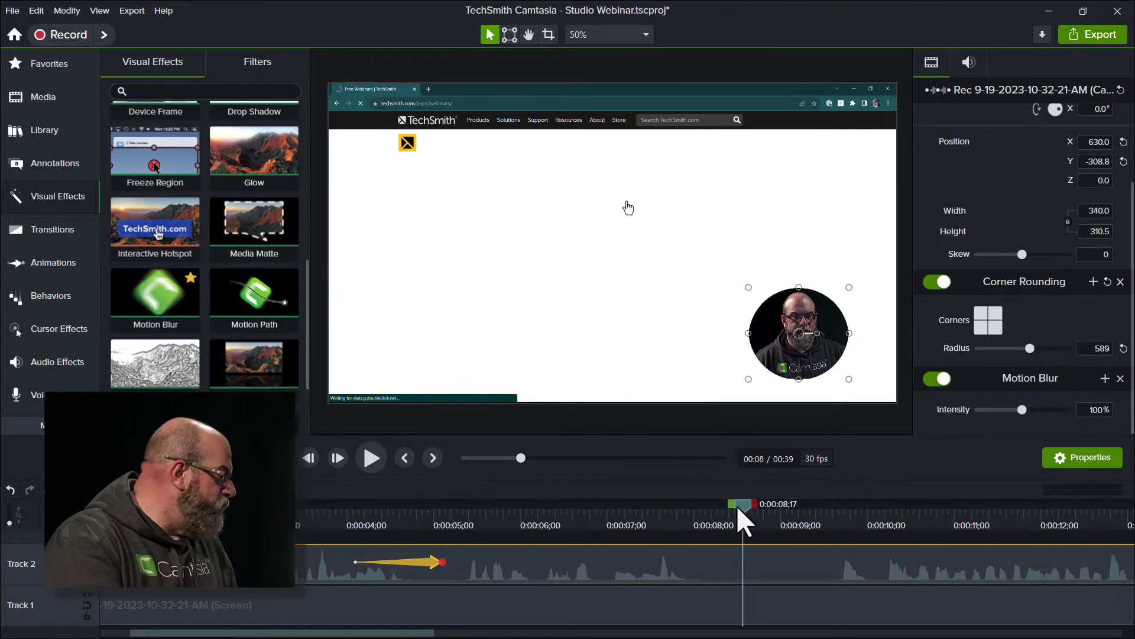
left_click_drag(737, 505, 725, 508)
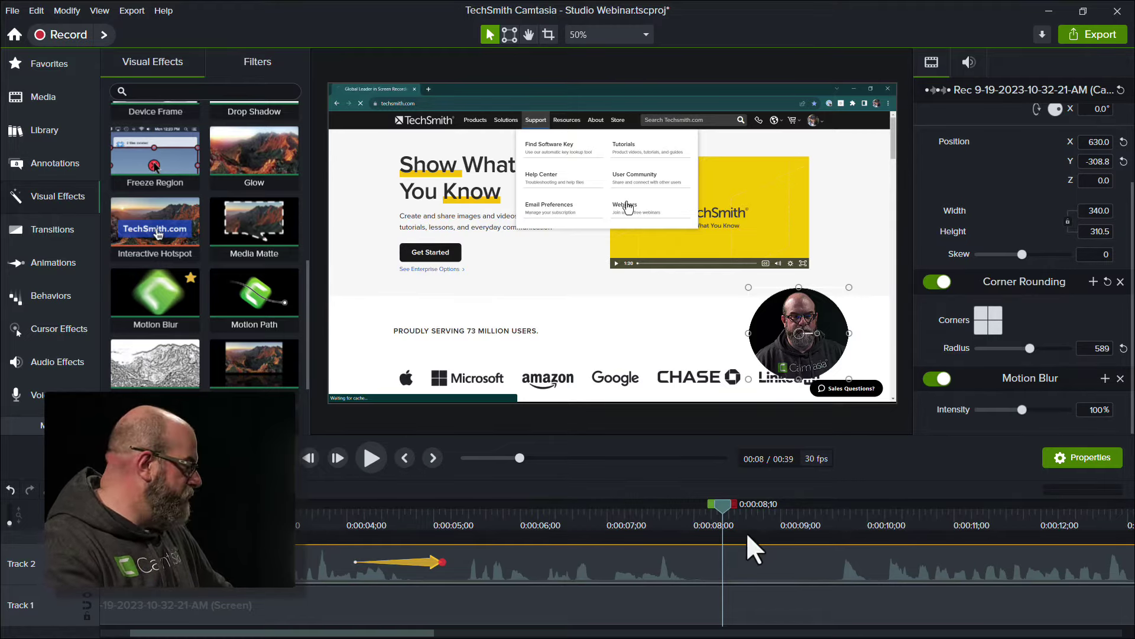
mouse_move(725, 506)
left_mouse_down()
mouse_move(737, 513)
mouse_move(727, 517)
left_mouse_up()
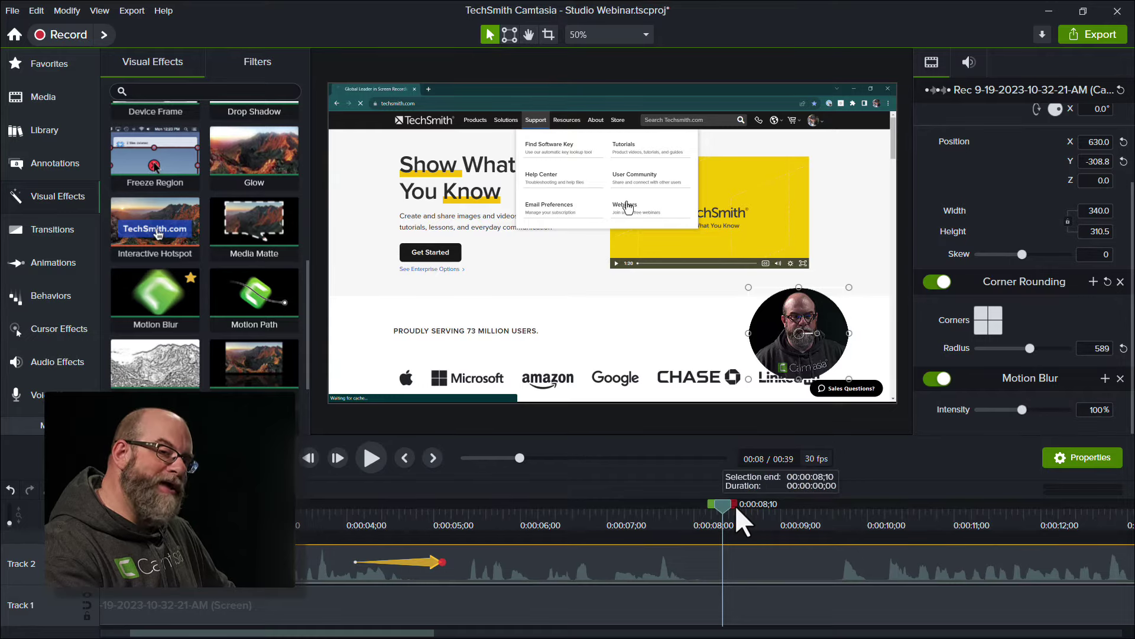
left_click_drag(736, 505, 819, 502)
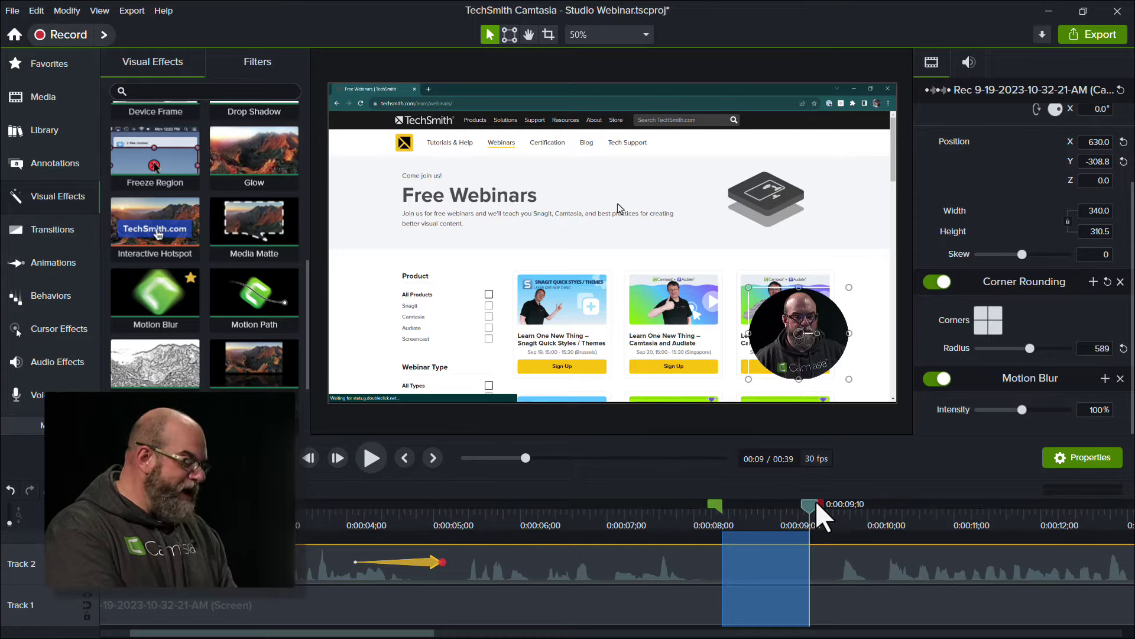
Try deleting the selected range on both tracks with the gap left open, and undo the deletion.
key("space")
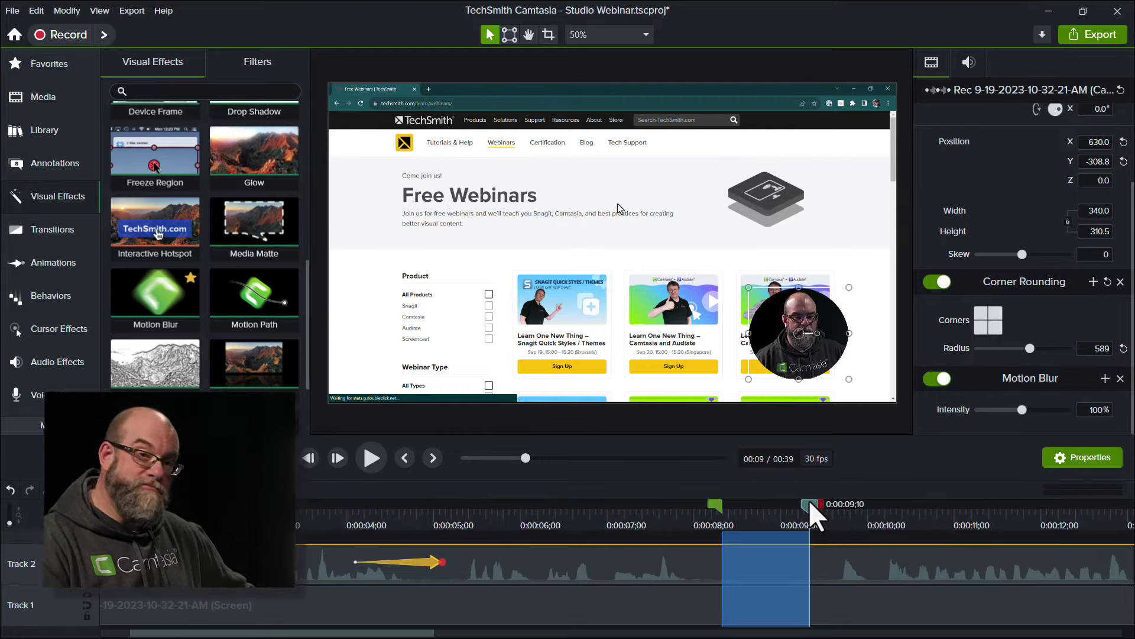
key("Delete")
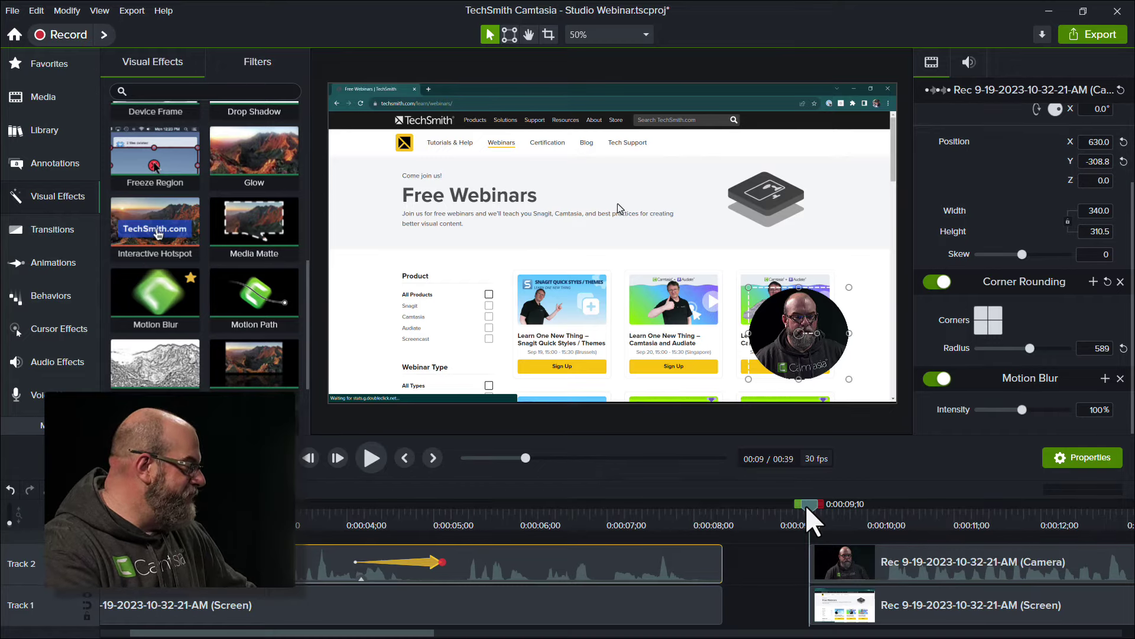
left_click_drag(806, 505, 774, 512)
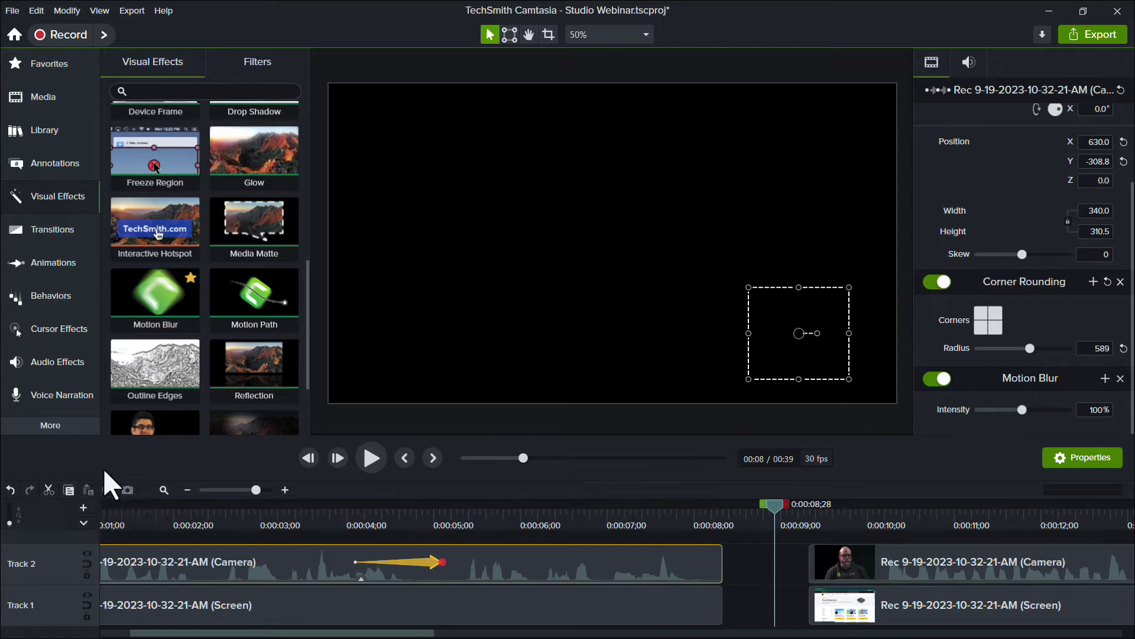
left_click(8, 491)
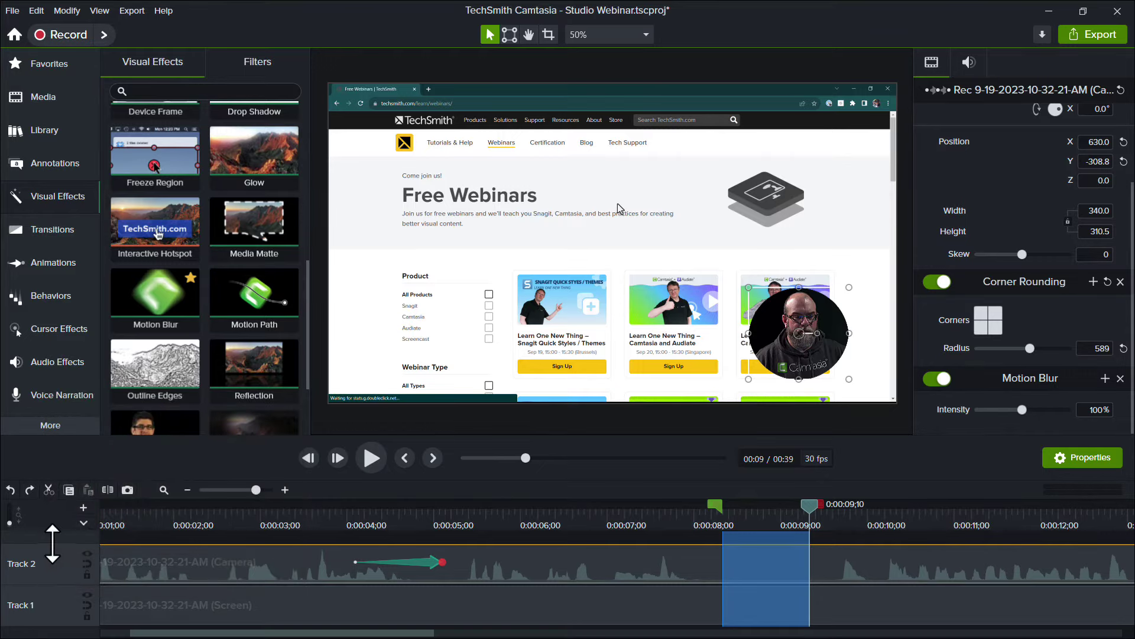
Cut the selected 0:00:08;10 to 0:00:09;10 range out of both tracks with the gap closed, and check the join.
left_click(48, 491)
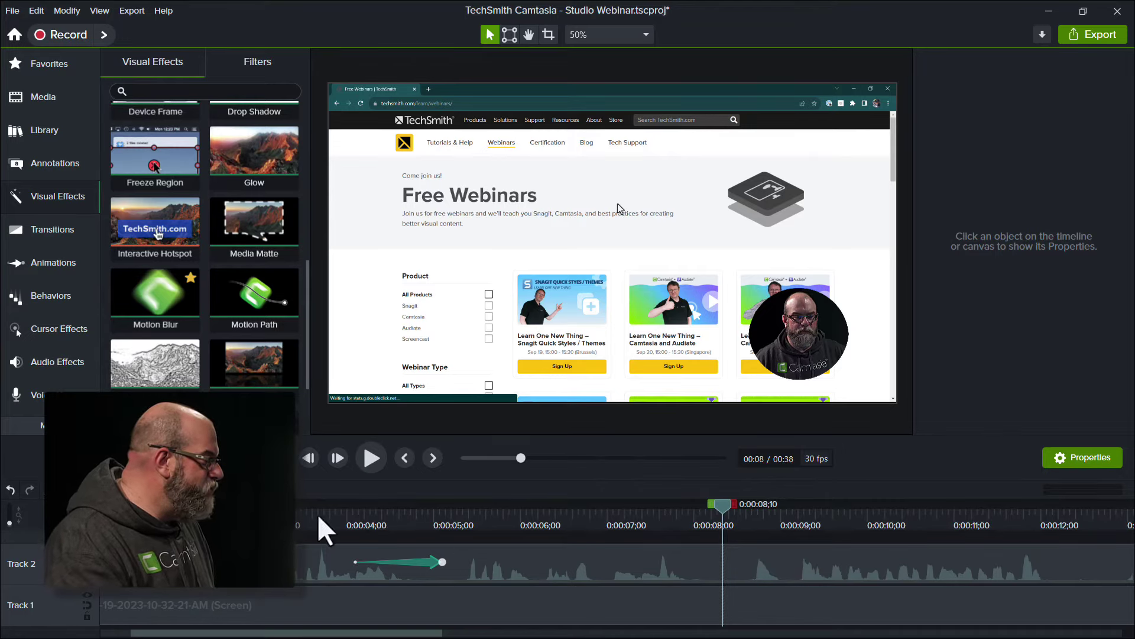
left_click_drag(725, 502, 744, 506)
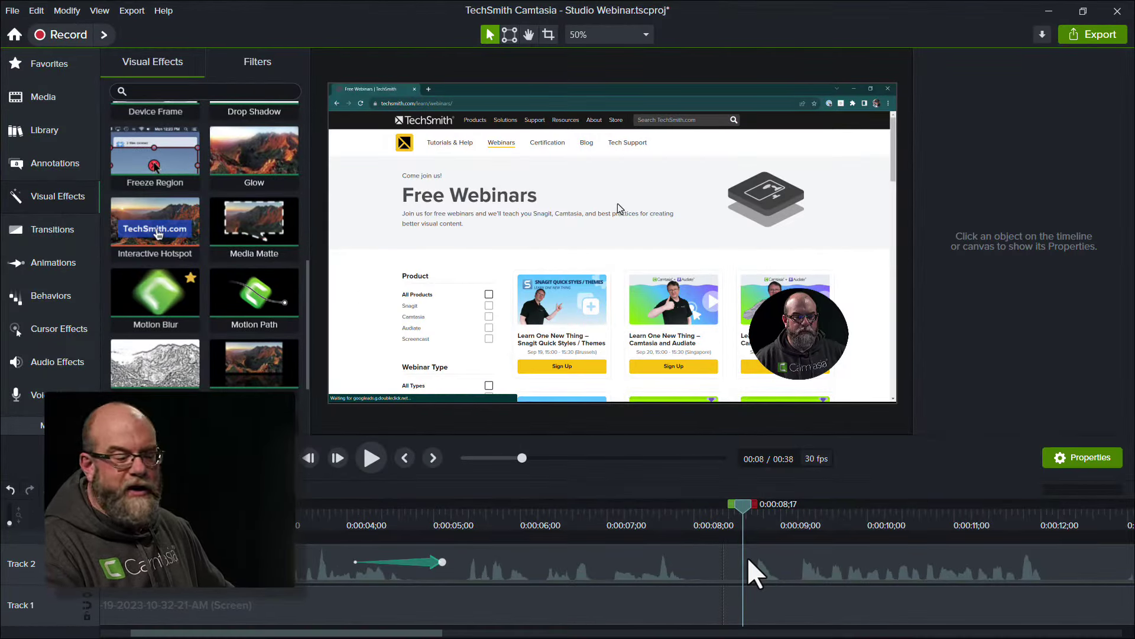
Play the recording from 0:00:06;23 to examine the jump to the webinars page across the closed cut.
left_click_drag(739, 501, 718, 509)
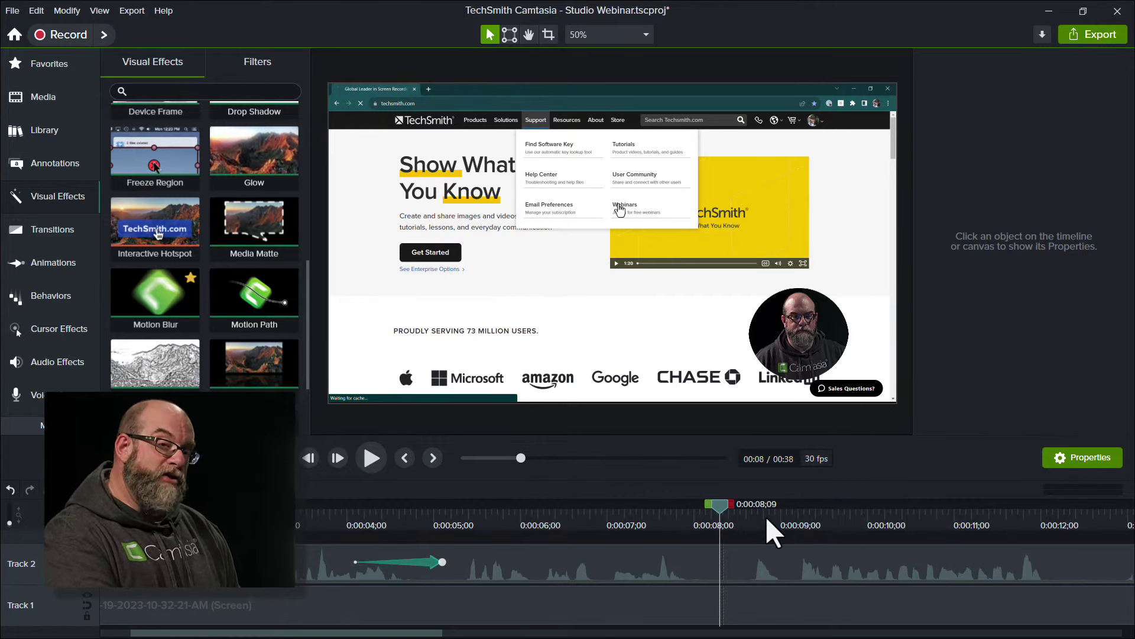
left_click(587, 521)
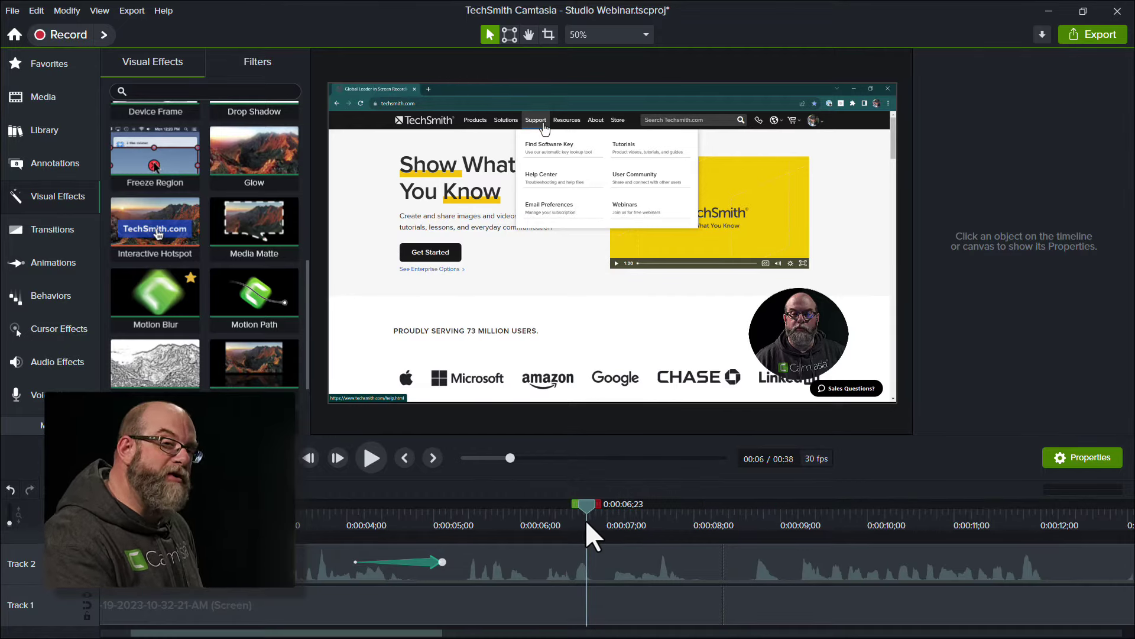
key("space")
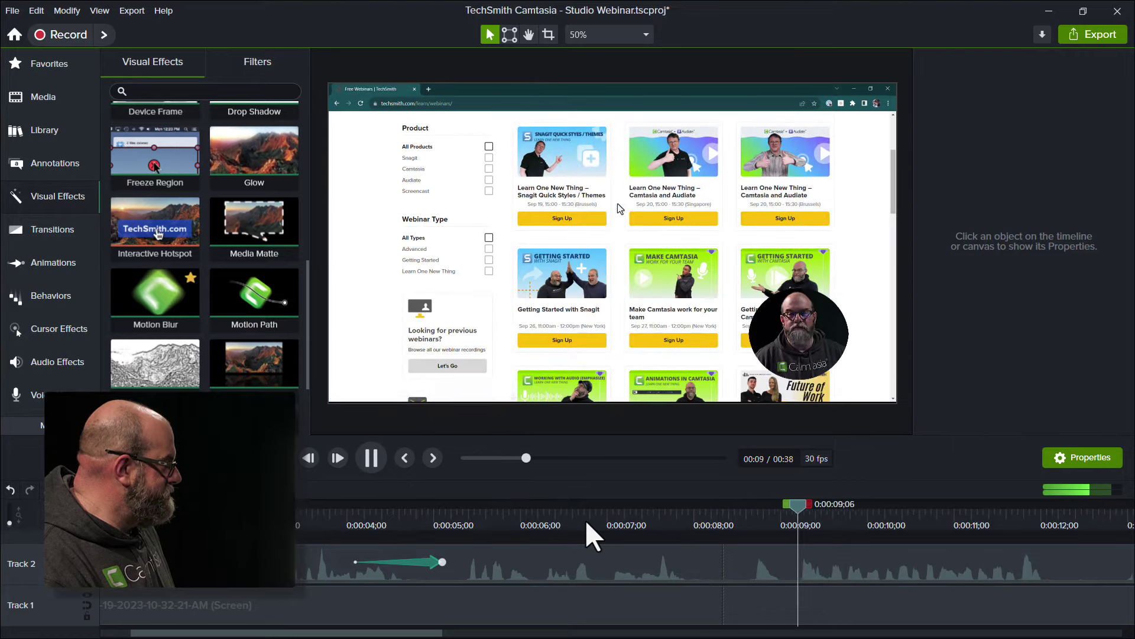
key("space")
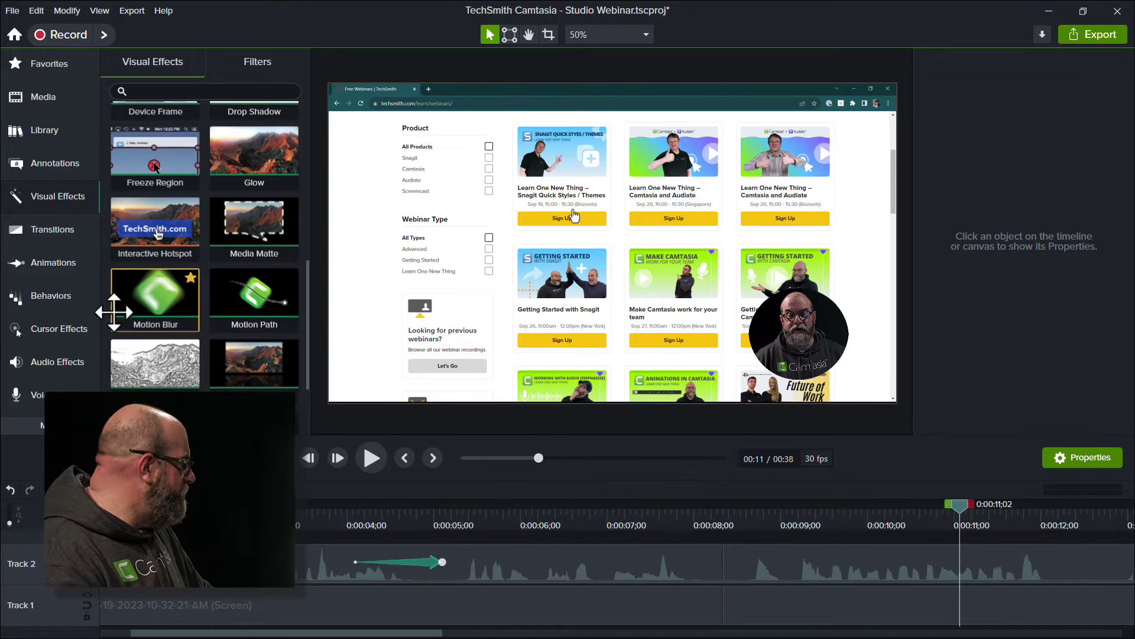
At 0:00:10;11, add a Zoom-n-Pan animation to the Track 1 screen recording, framing the Product and Webinar Type filters at about 169%.
left_click_drag(888, 519, 804, 536)
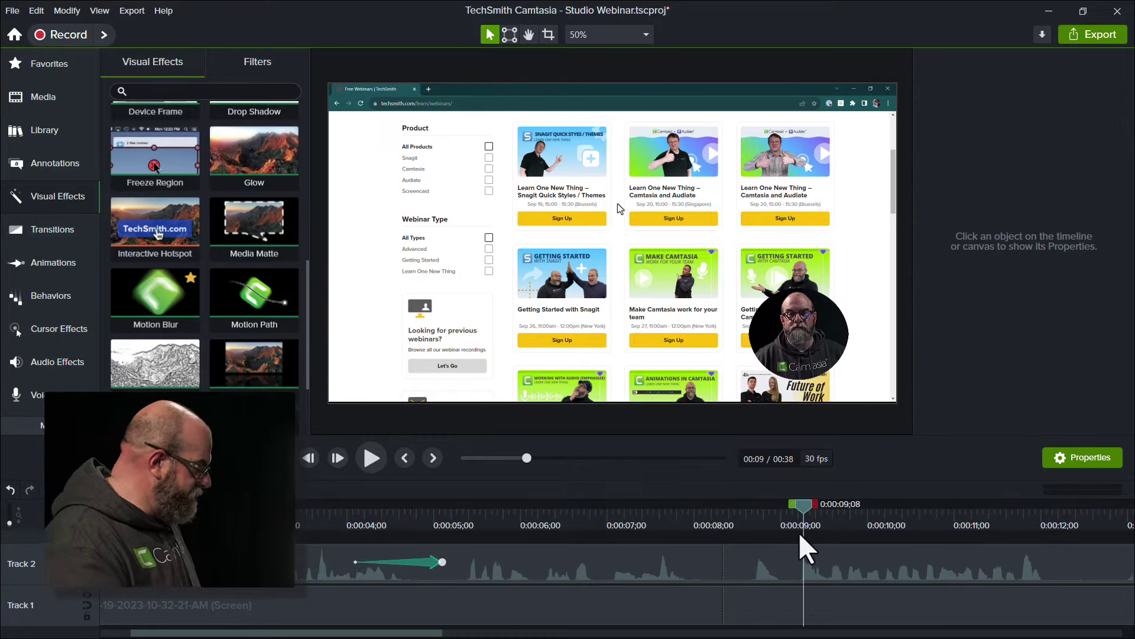
key("space")
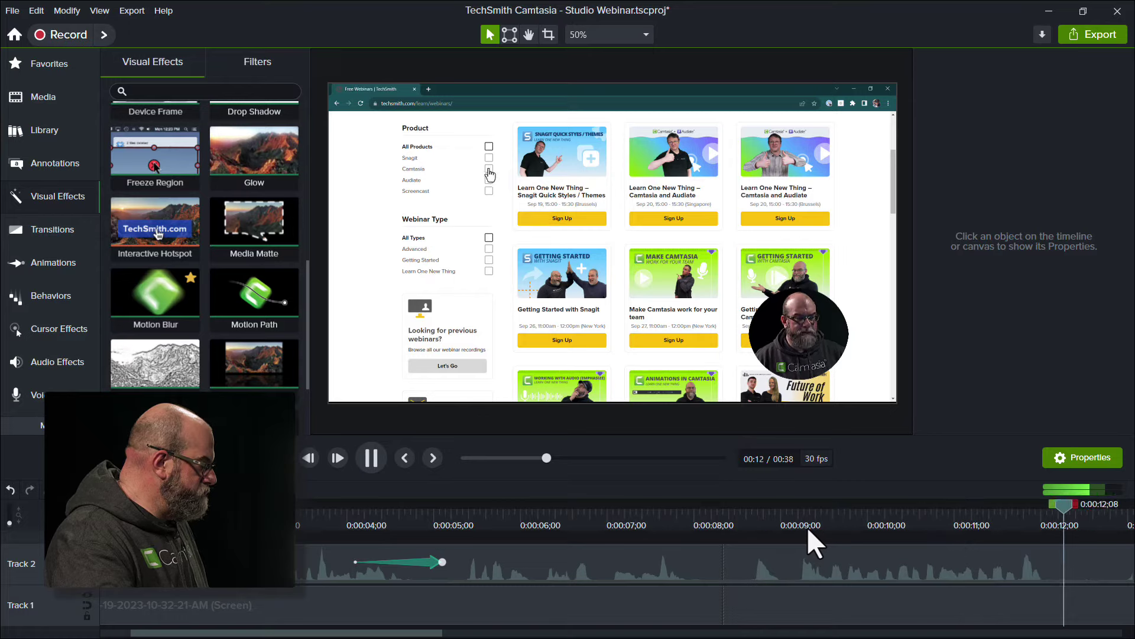
key("space")
left_click_drag(945, 518, 899, 520)
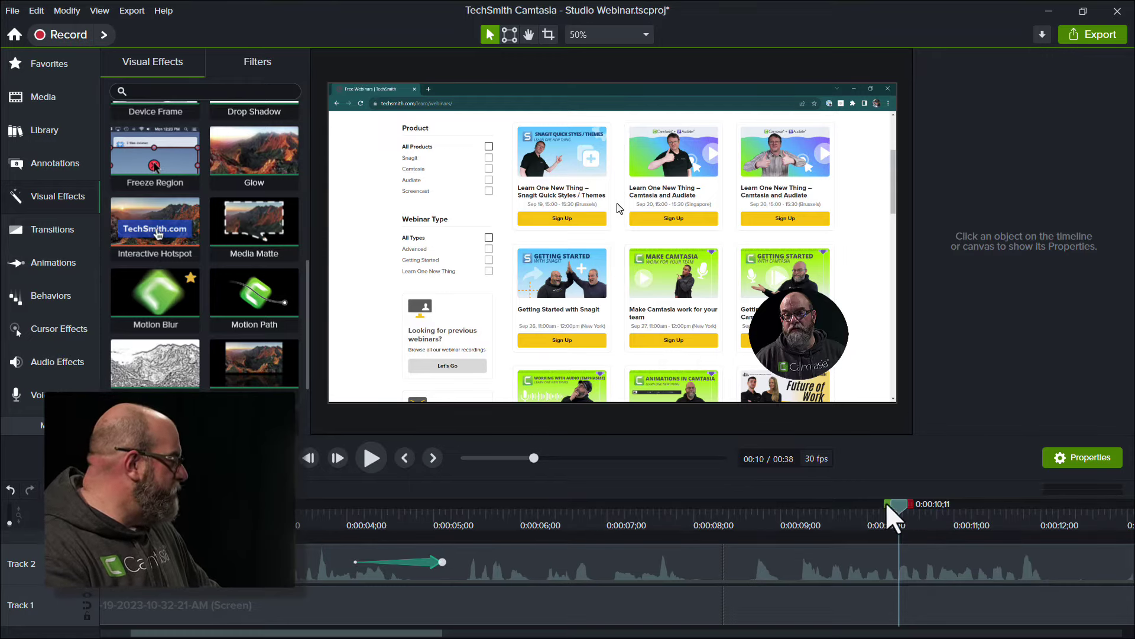
left_click(893, 595)
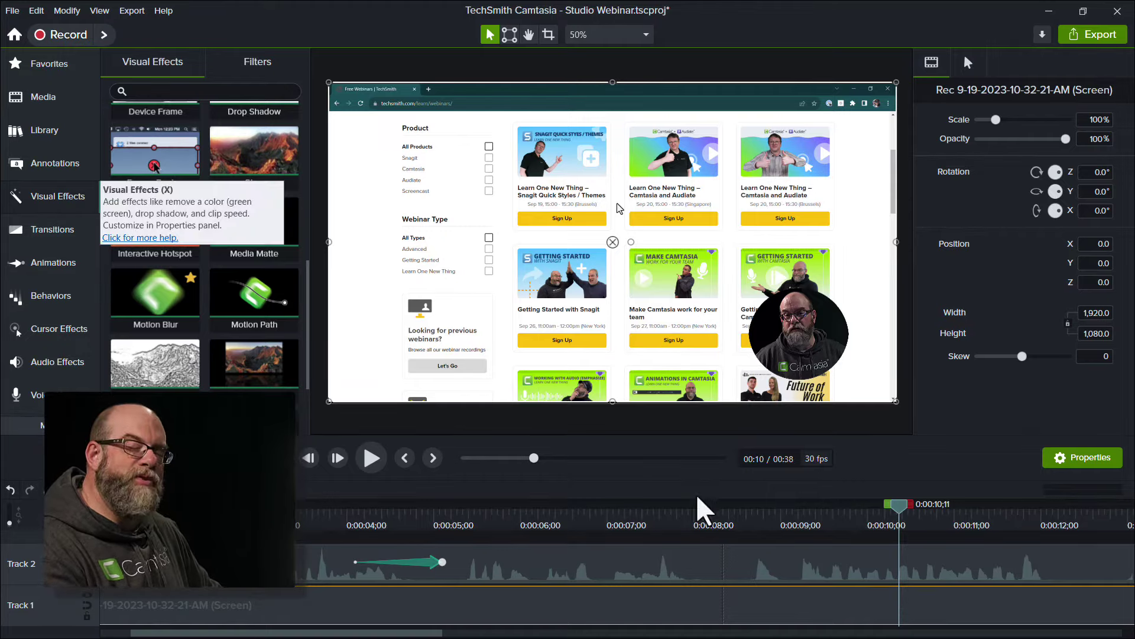
left_click(53, 262)
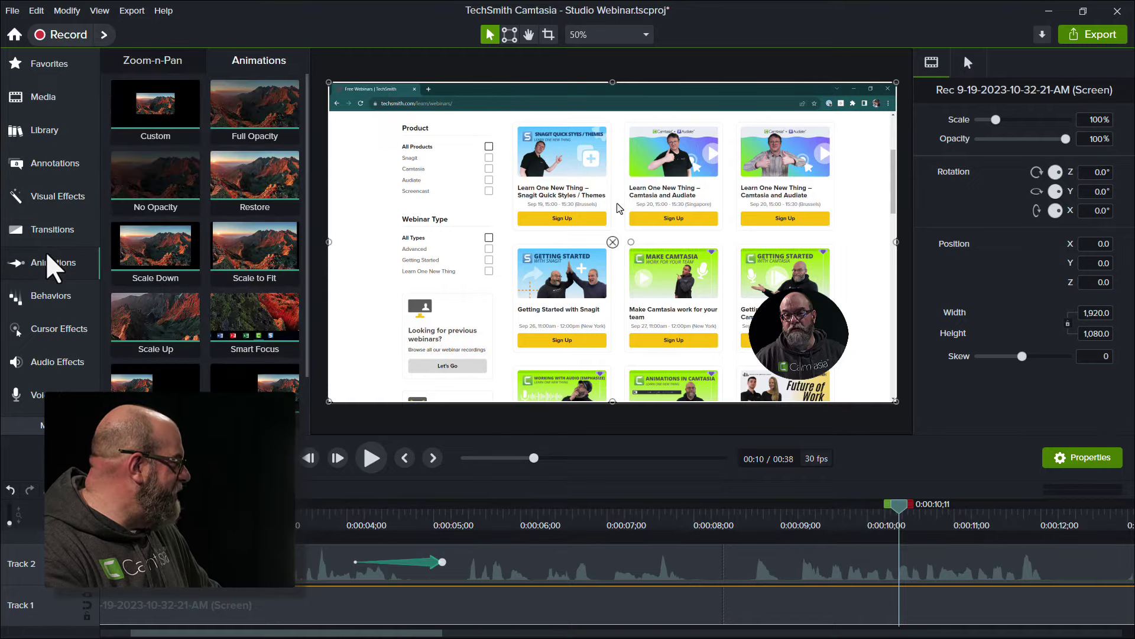
left_click(129, 61)
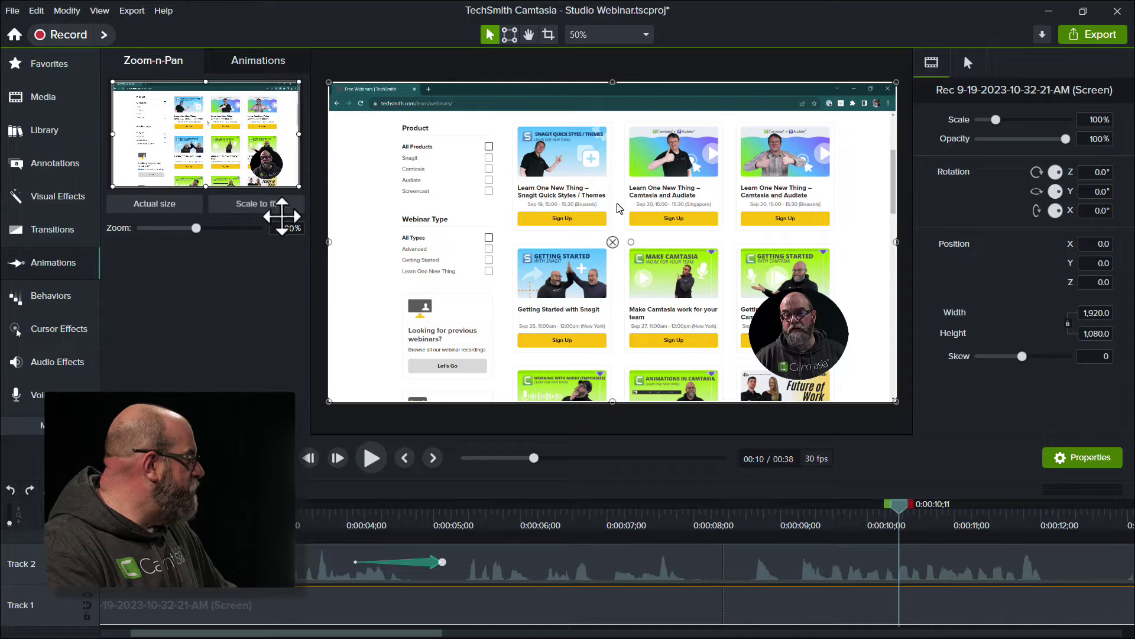
left_click_drag(299, 186, 238, 152)
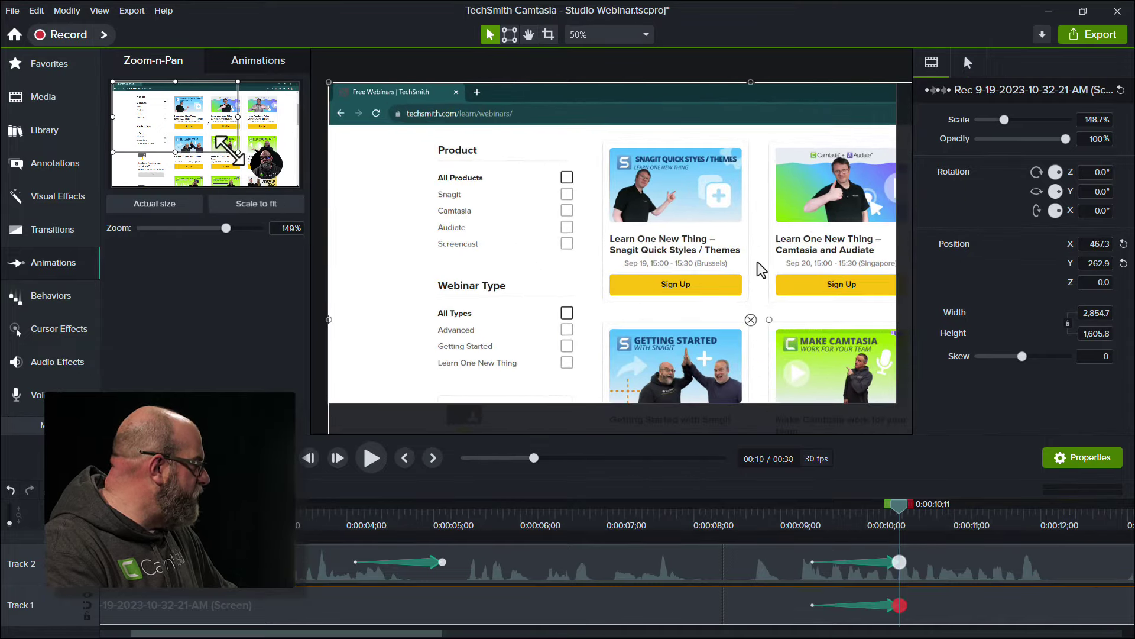
left_click_drag(237, 81, 223, 92)
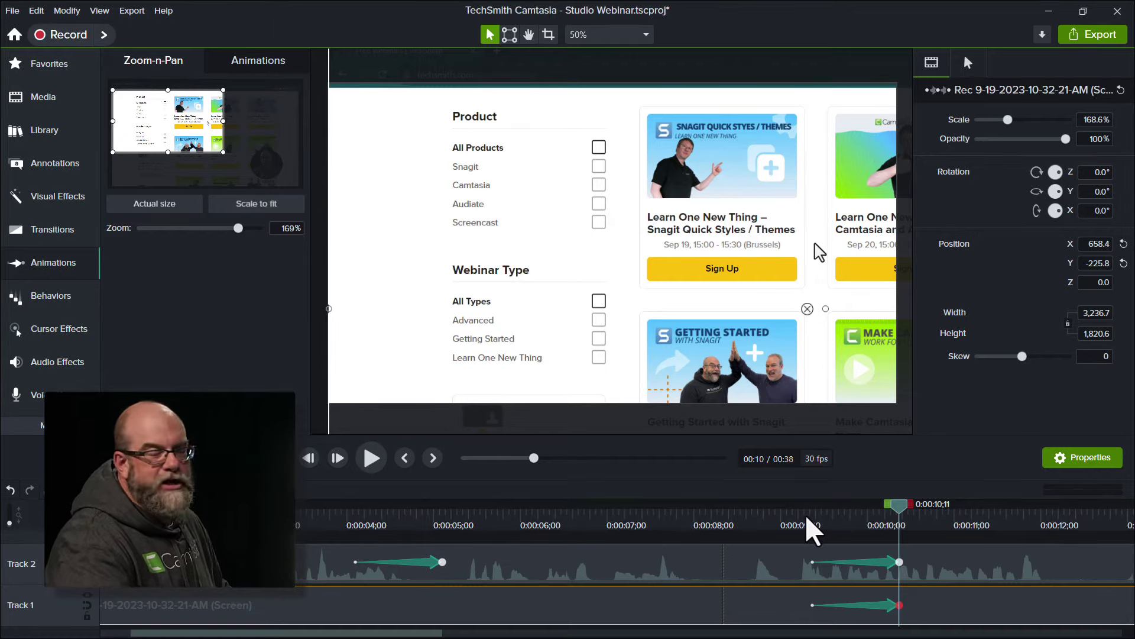
Scrub between 0:00:09;11 and 0:00:10;14 to examine the new zoom animation on the screen recording and camera.
left_click(877, 606)
left_click(815, 518)
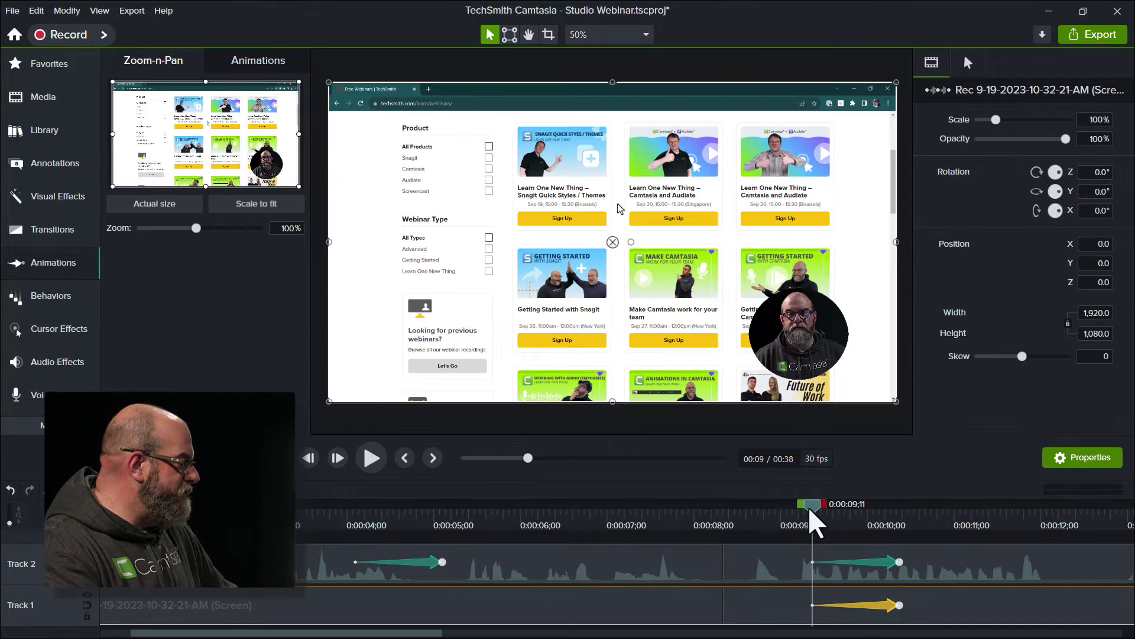
left_click_drag(816, 512, 904, 515)
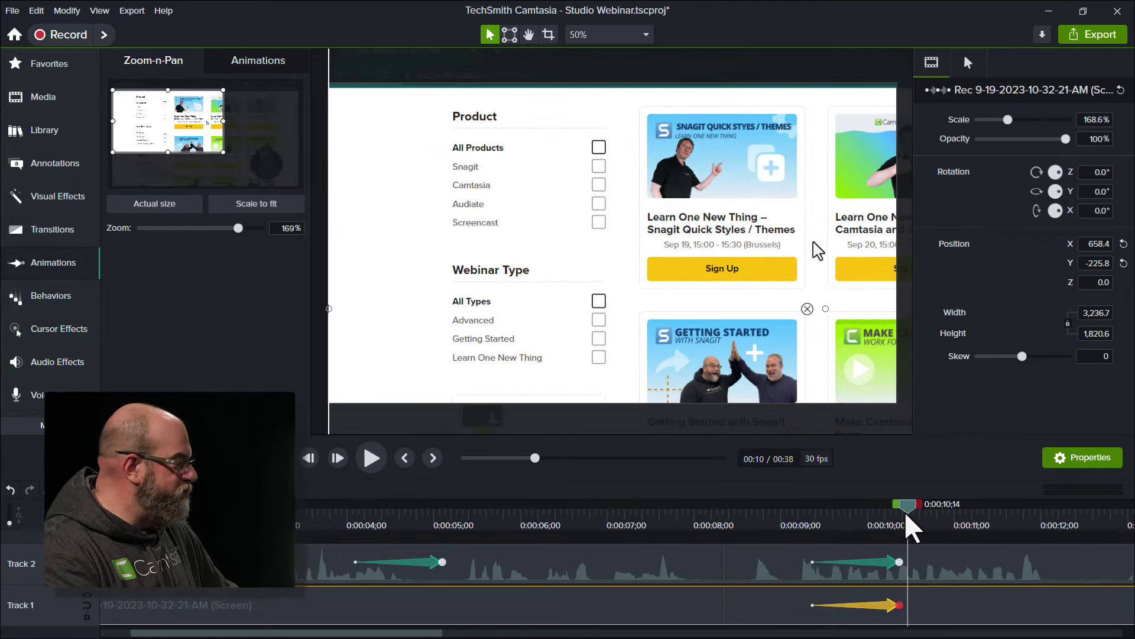
left_click_drag(904, 516, 800, 507)
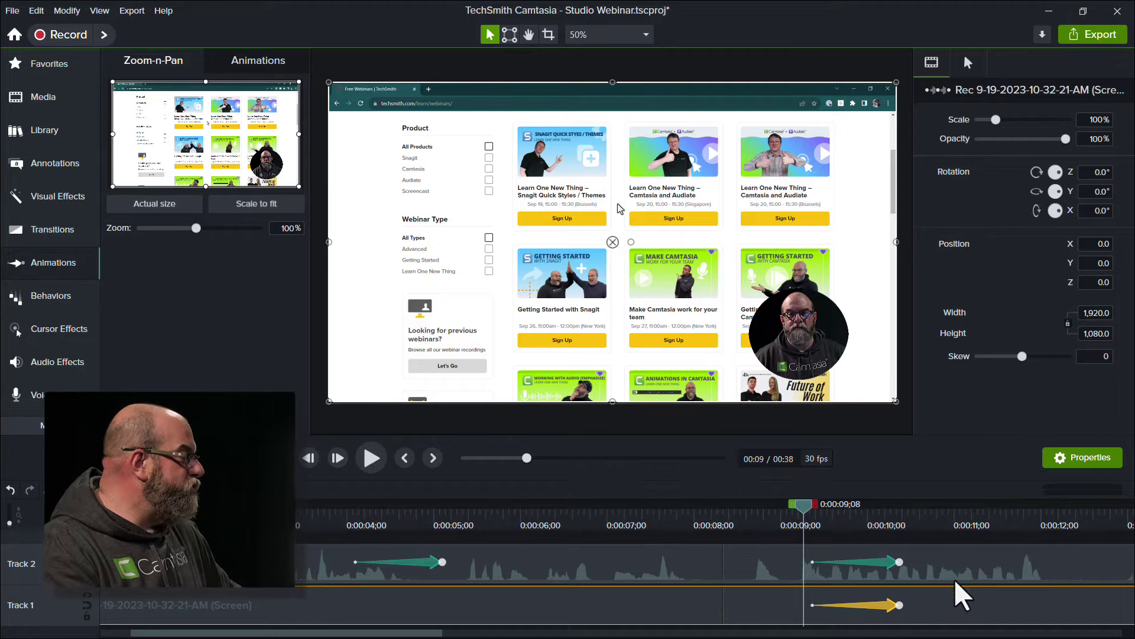
Delete the unwanted zoom animation ending at 0:00:10;11 from the Track 2 camera clip and check the camera while scrubbing through the zoom.
left_click(883, 560)
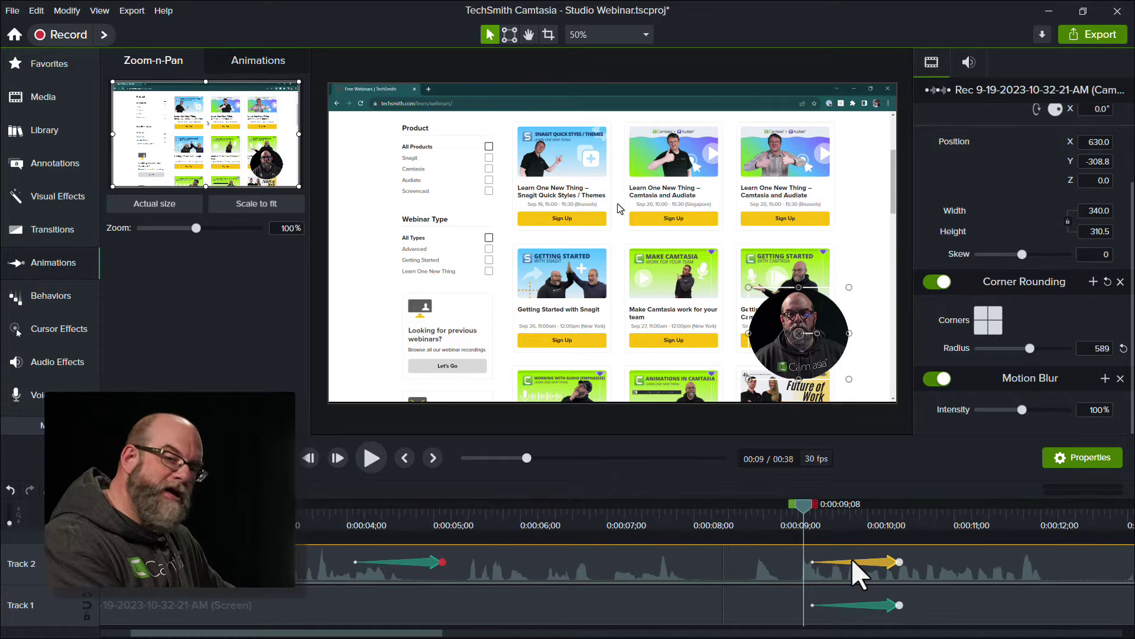
key("Delete")
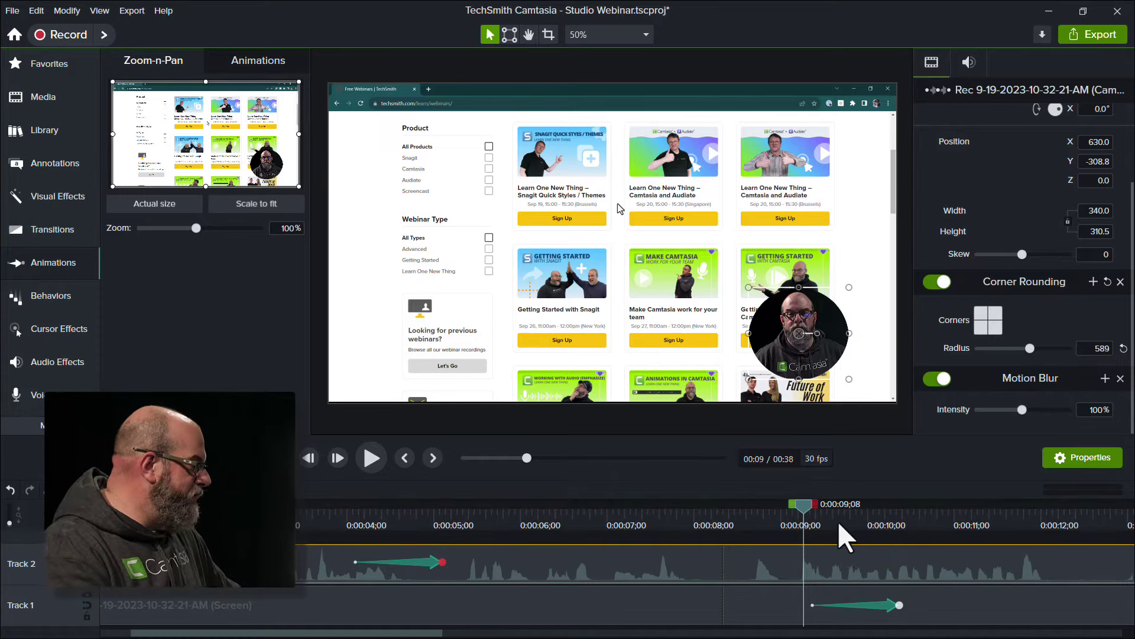
left_click_drag(802, 506, 924, 517)
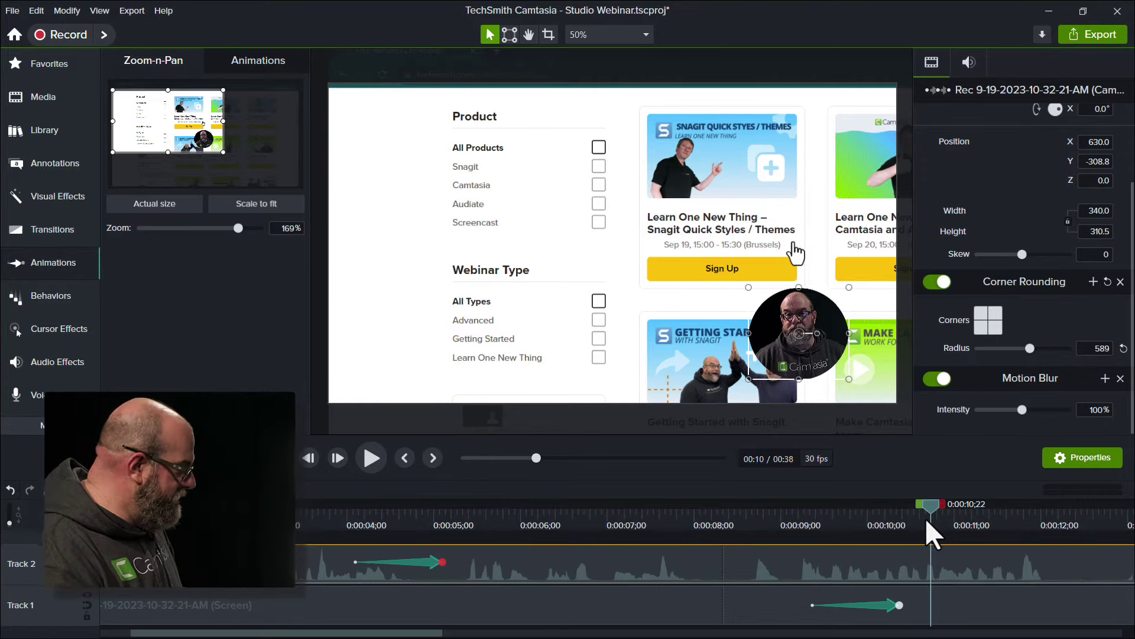
Play the recording from 0:00:10;22 to examine the section where the webinar filters are ticked.
key("space")
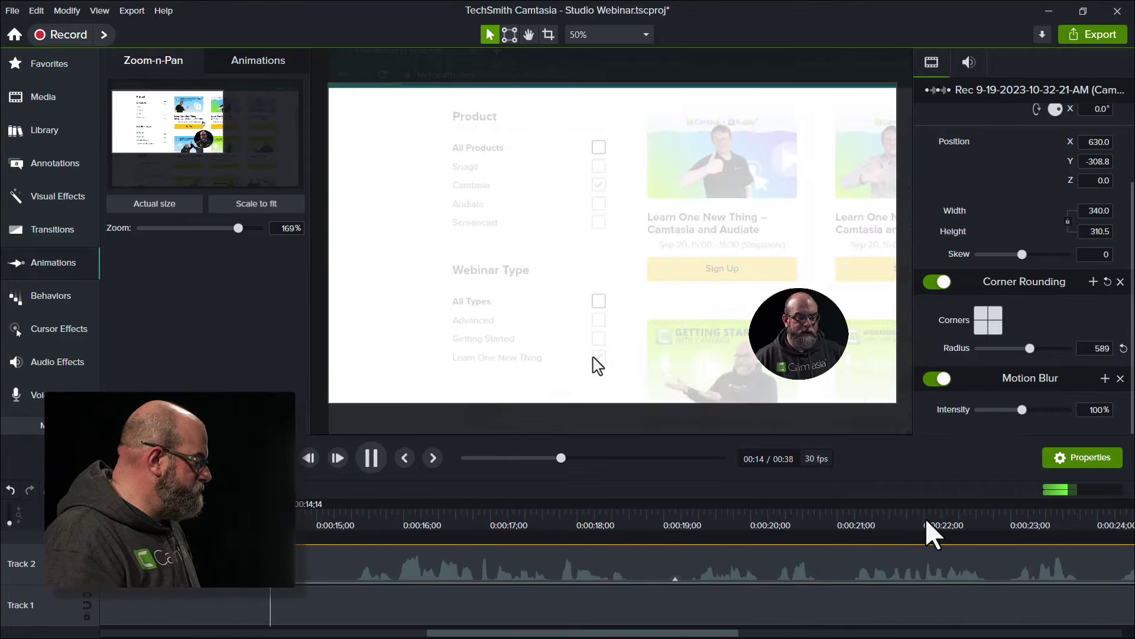
key("space")
key("space")
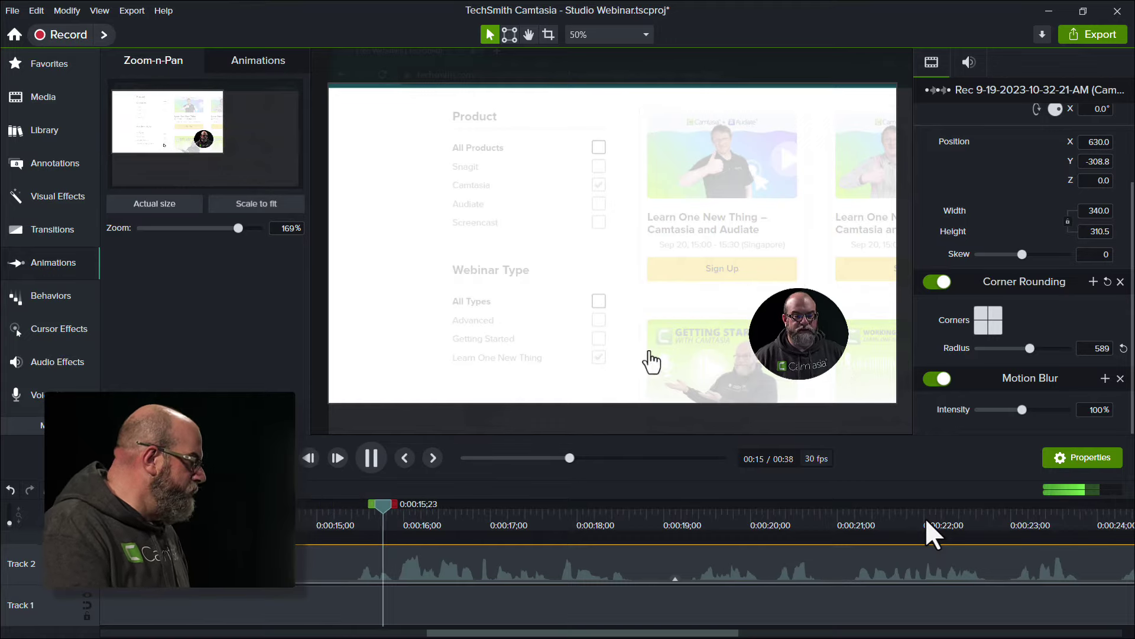
key("space")
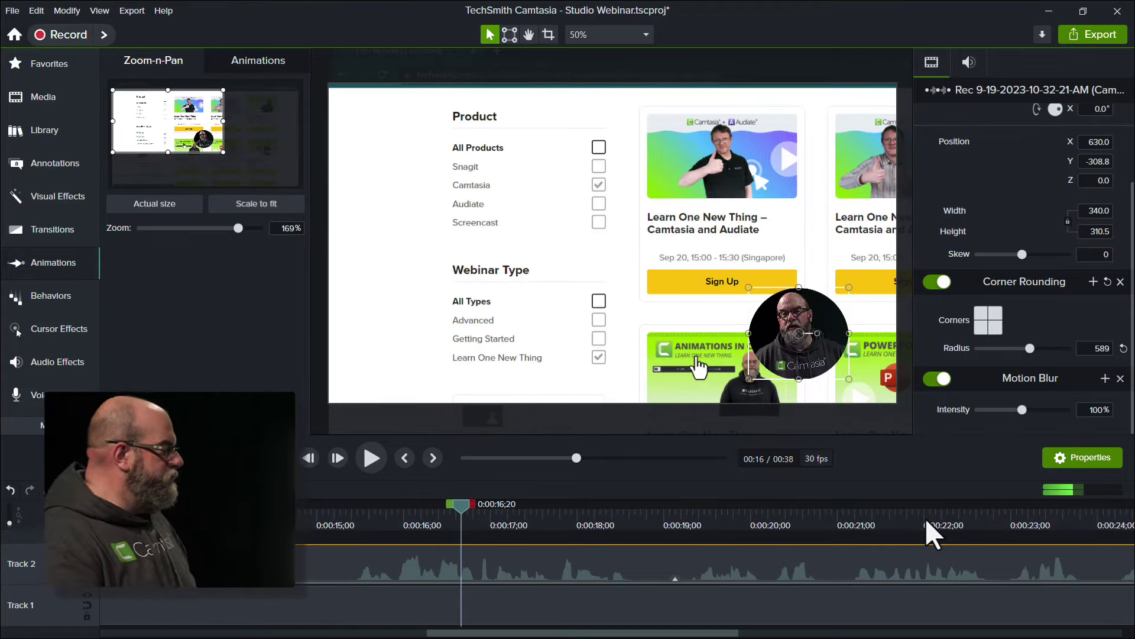
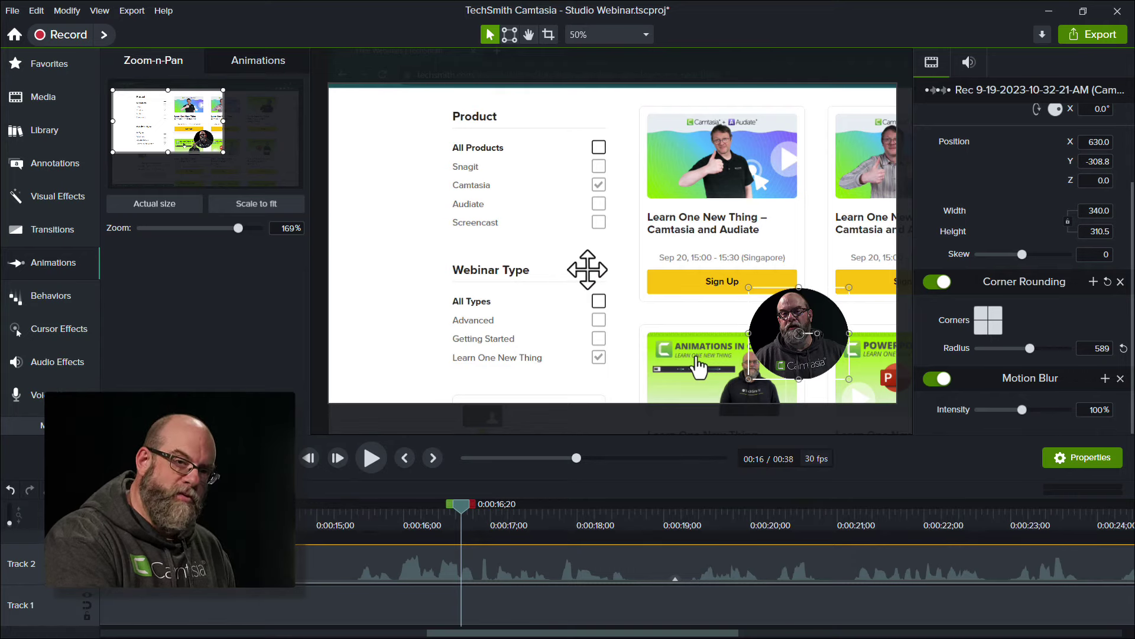
Try shrinking the canvas view to 10% and switching crop mode on and off, with the canvas view back at 25%.
scroll(587, 269, "down", 2)
scroll(589, 267, "down", 2)
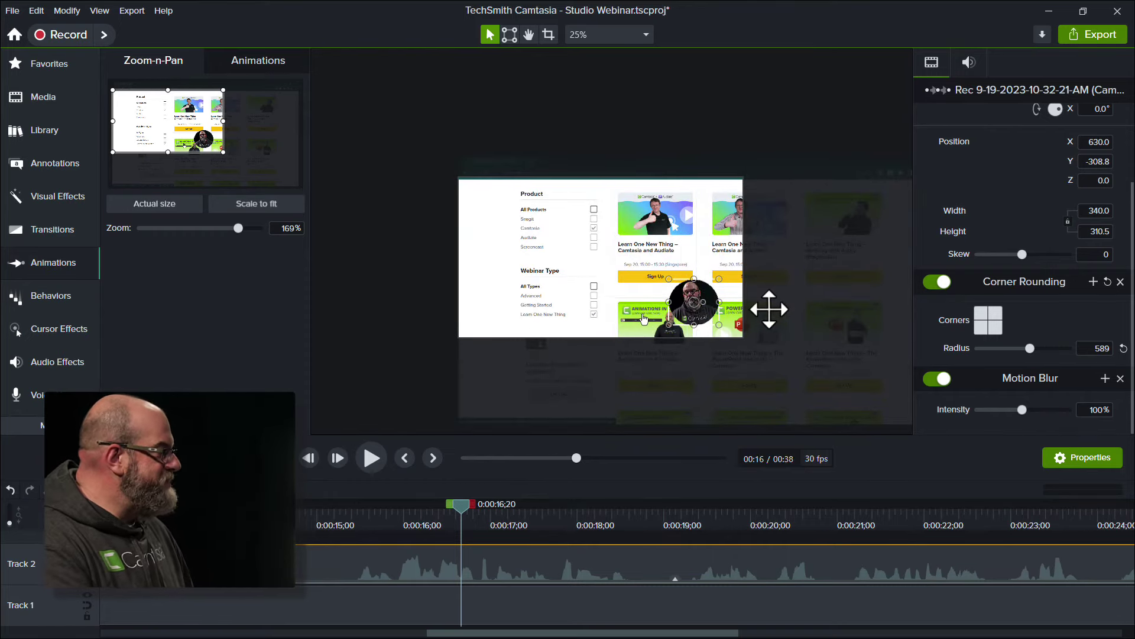
scroll(805, 331, "down", 2)
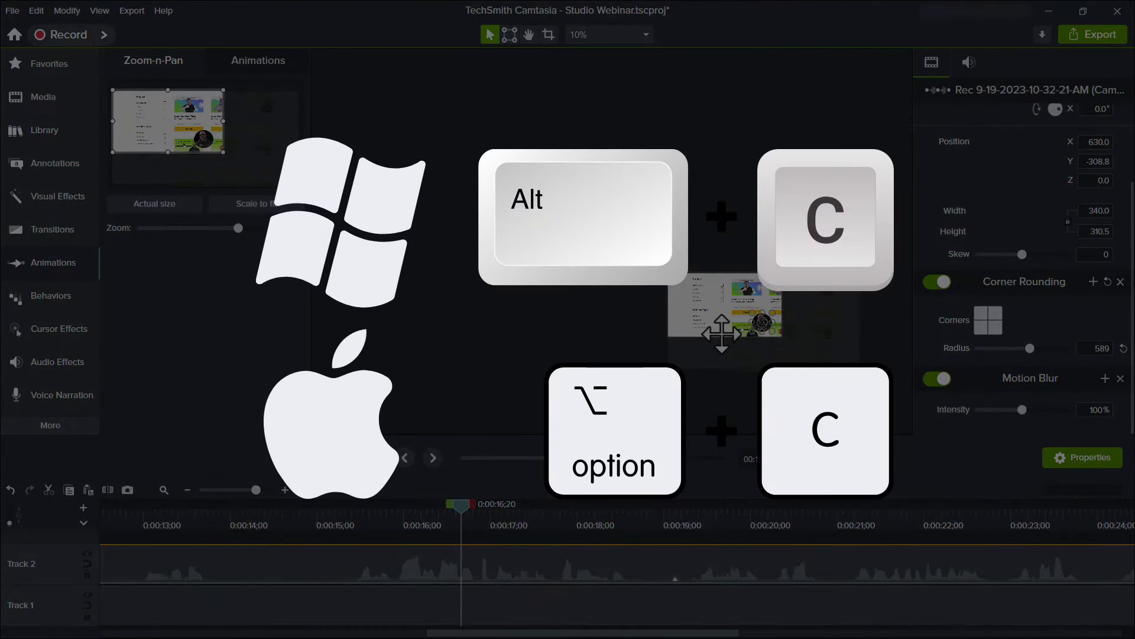
key("alt+c")
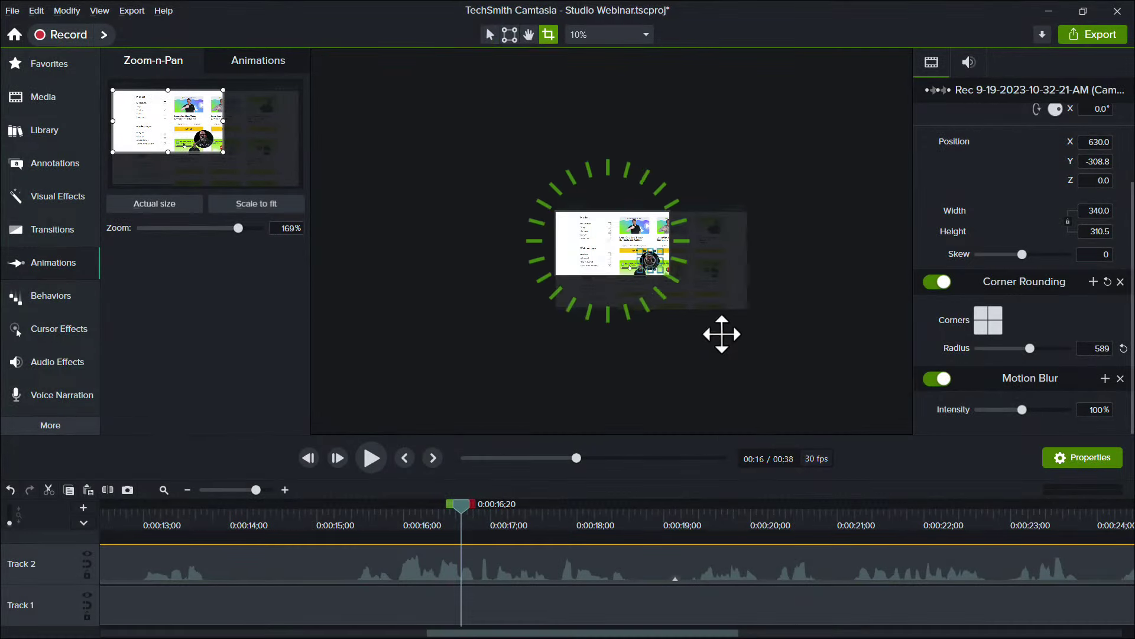
key("alt+c")
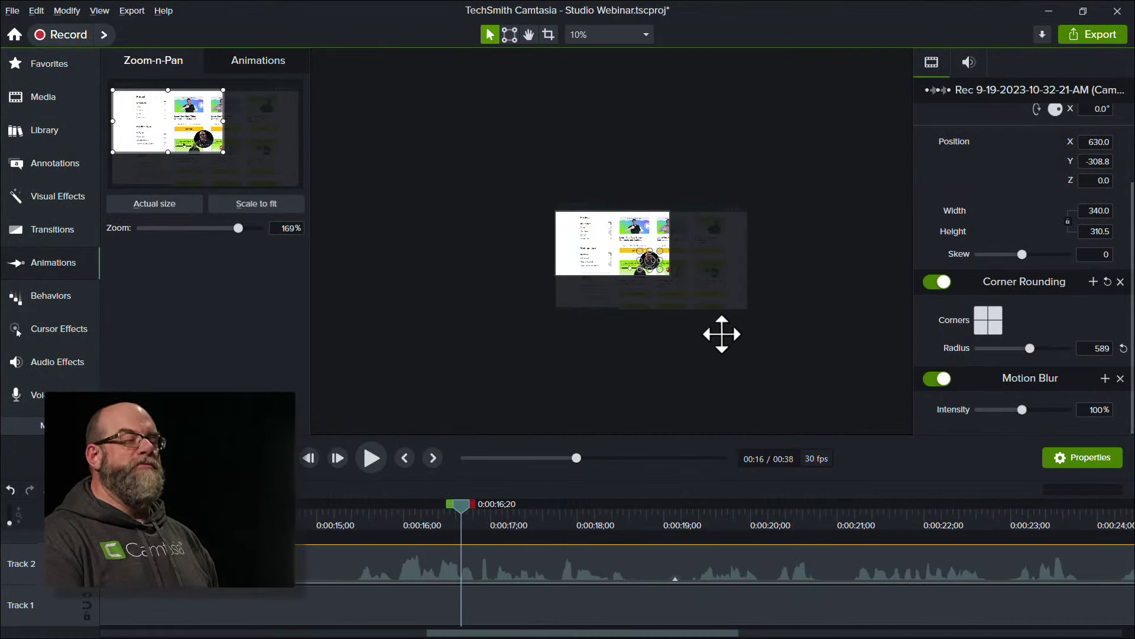
scroll(726, 276, "up", 2)
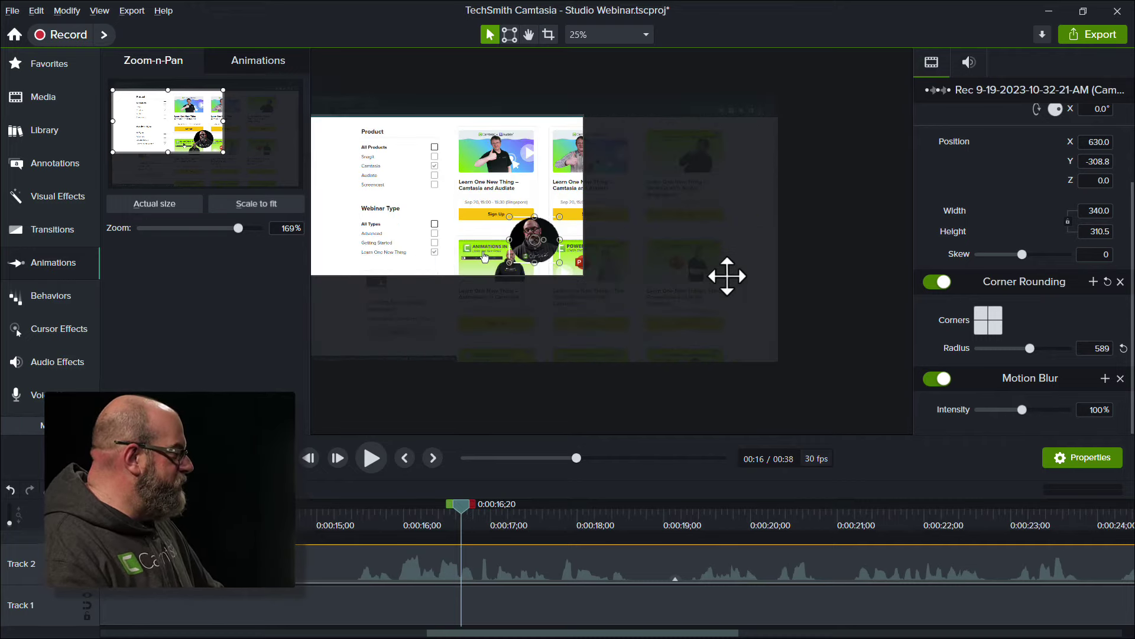
double_click(640, 306, "alt")
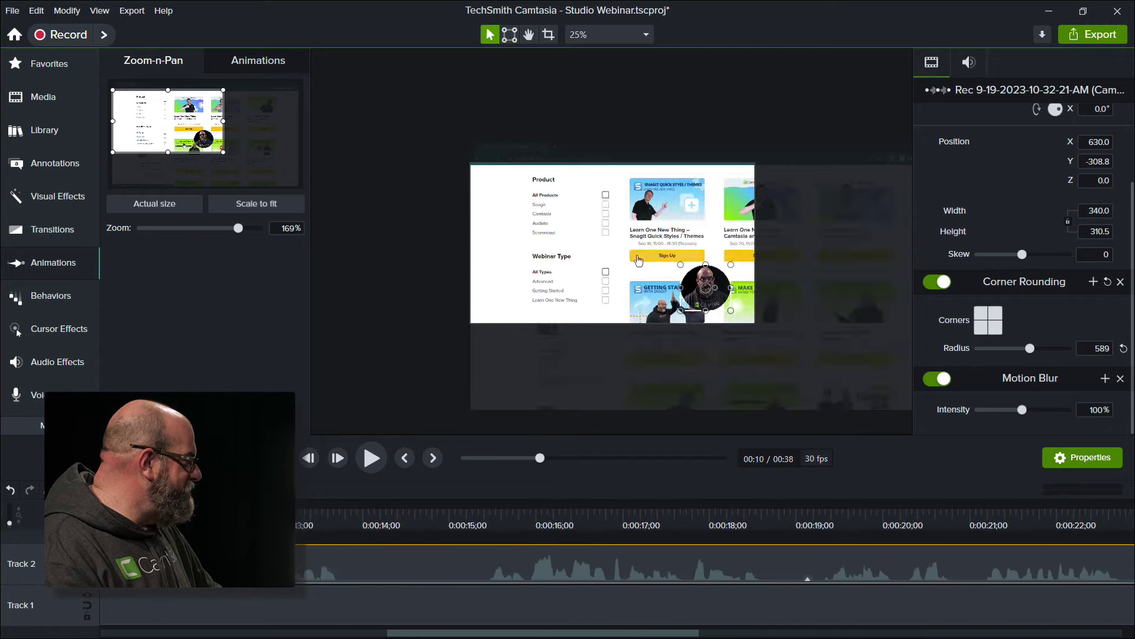
Find the end of the filter section and add a Zoom-n-Pan animation at 0:00:16;09 that scales the Track 1 screen recording to fit.
left_click_drag(121, 546, 358, 548)
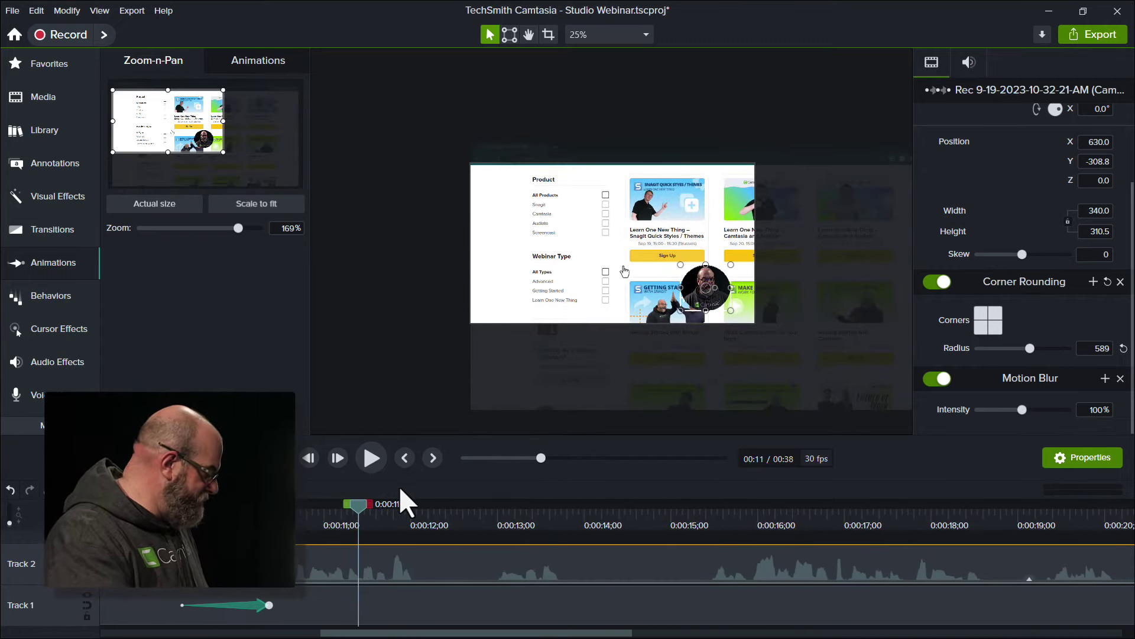
key("space")
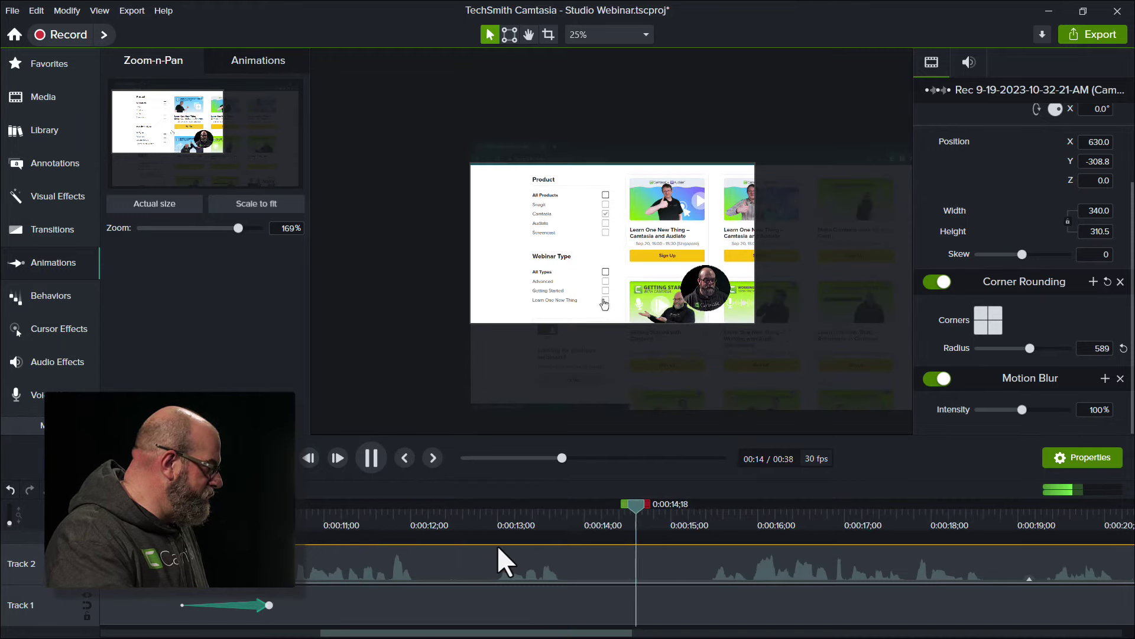
key("space")
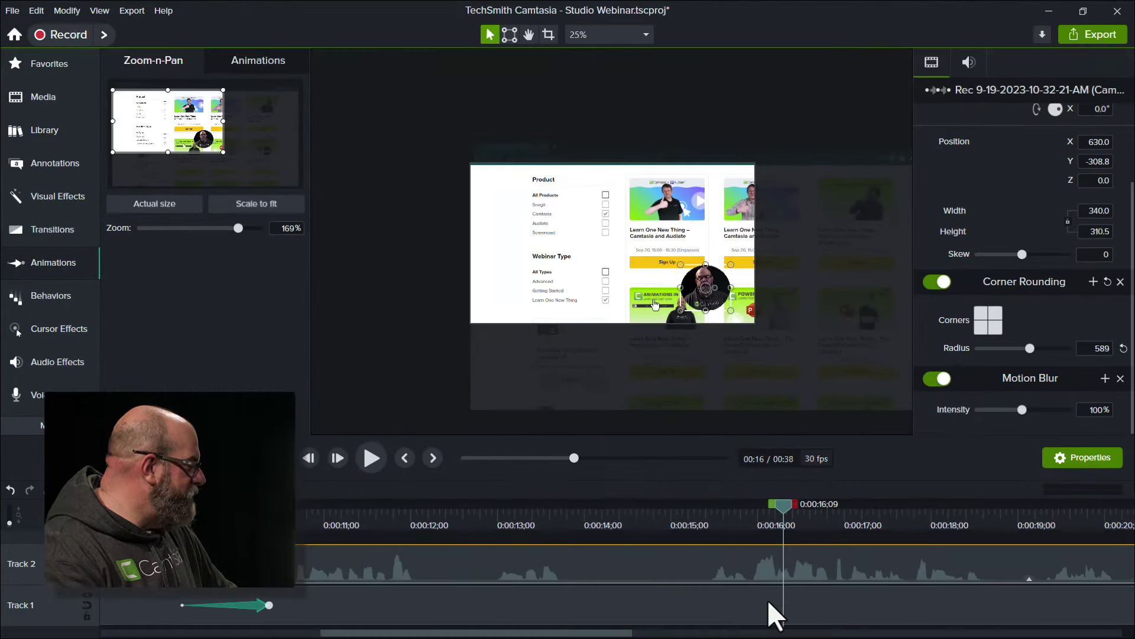
left_click(769, 600)
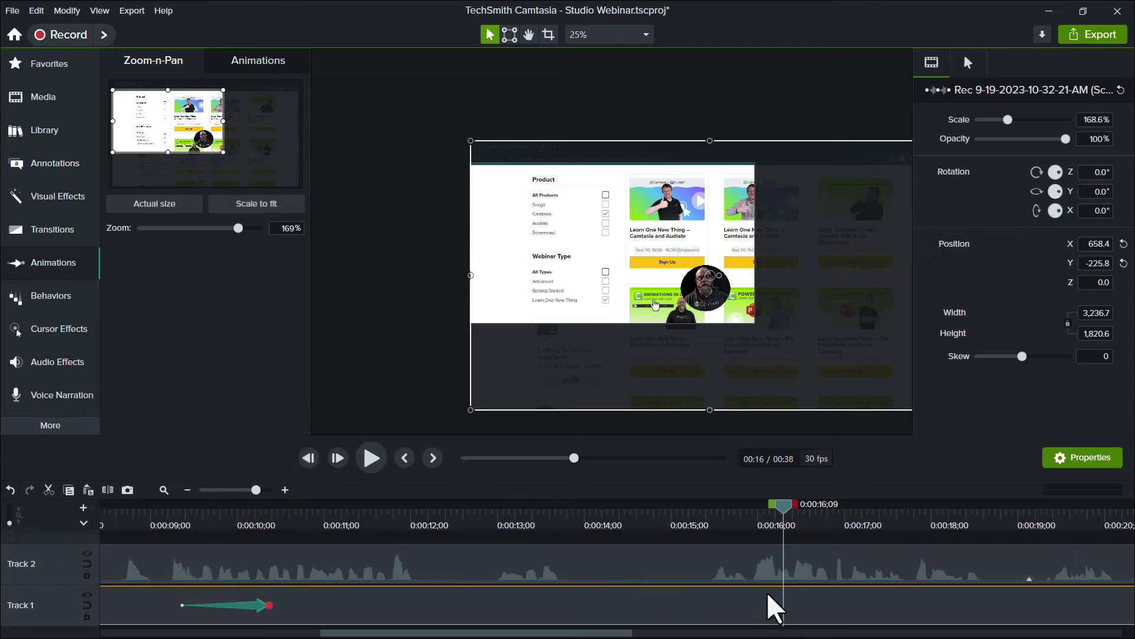
left_click(282, 207)
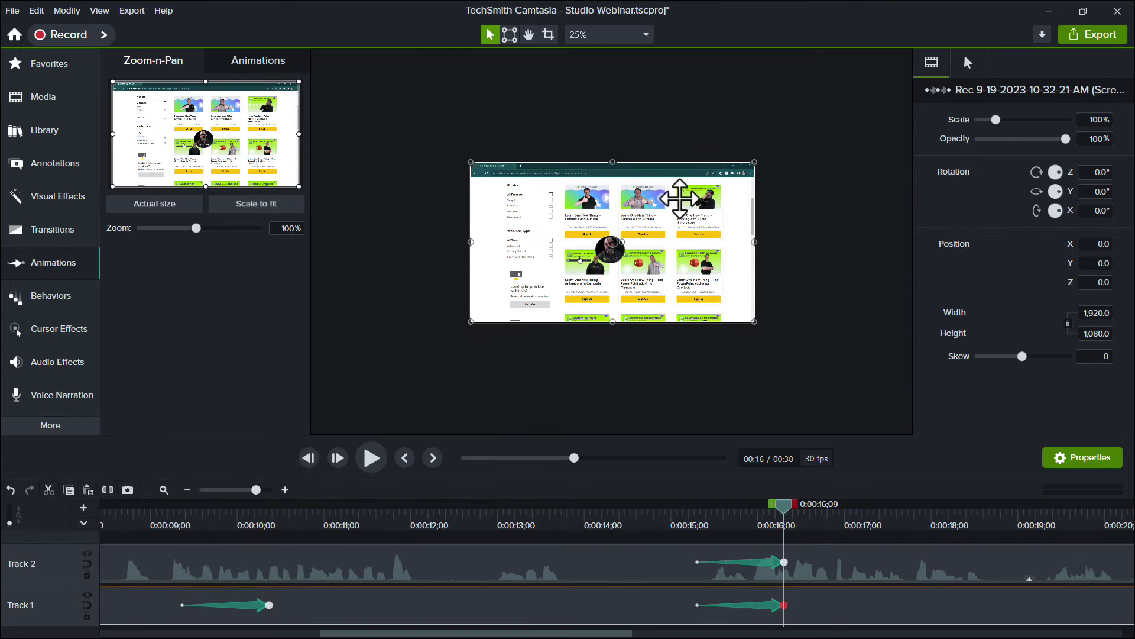
Delete the unwanted zoom-out animation ending at 0:00:16;09 from the Track 2 camera clip and scrub to 0:00:16;27 to check the camera.
scroll(624, 237, "up", 1)
scroll(624, 237, "up", 1)
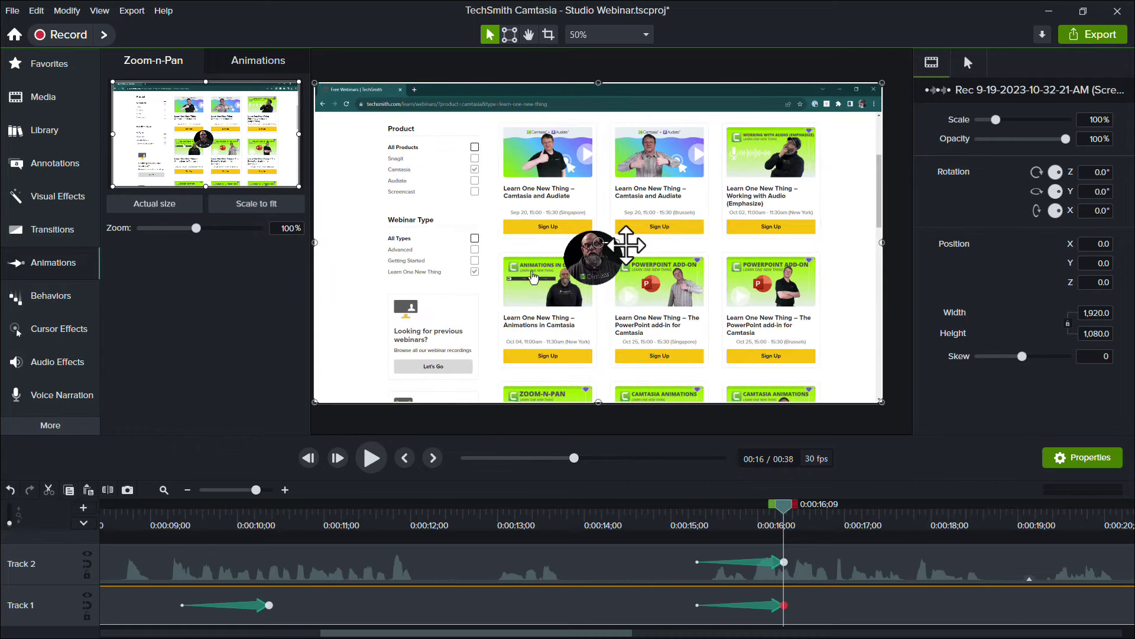
left_click(764, 560)
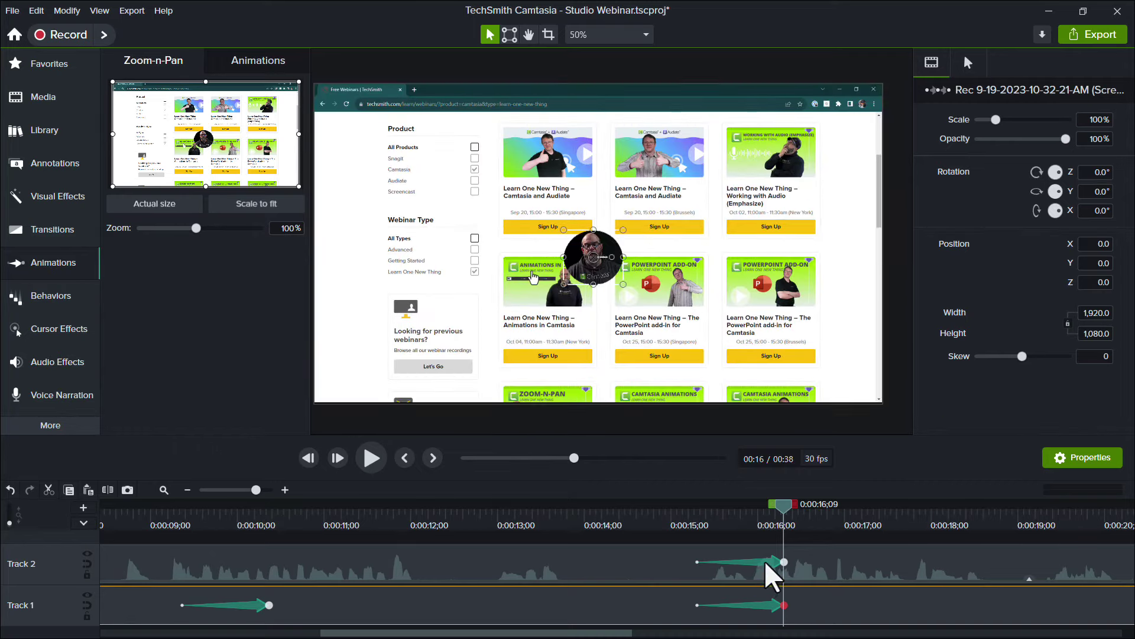
key("Delete")
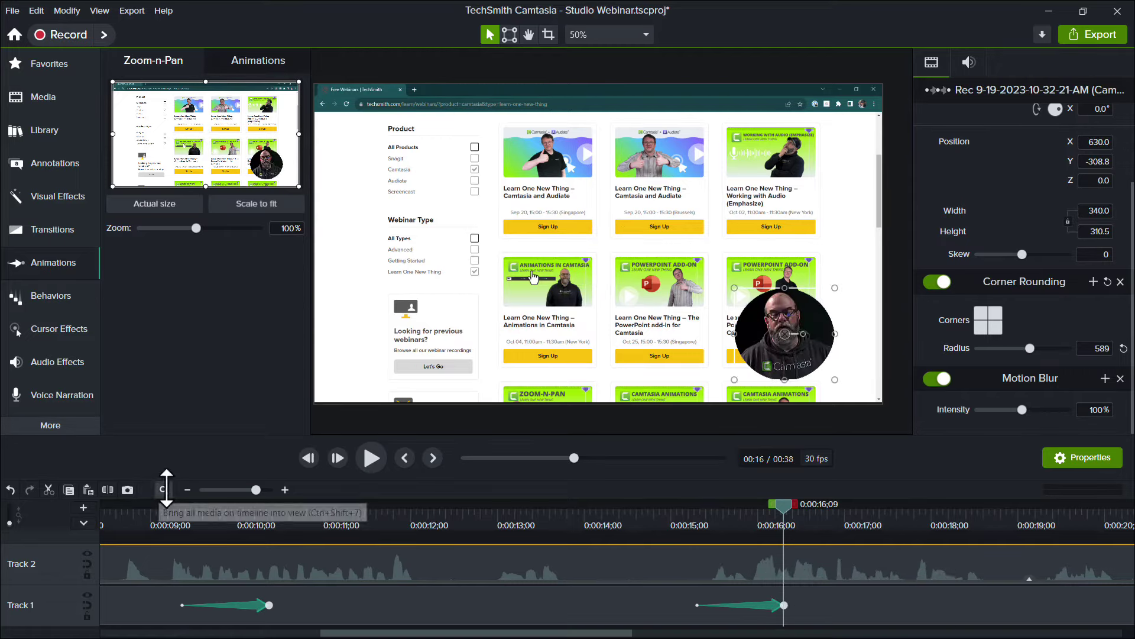
left_click(139, 518)
left_click_drag(143, 506, 836, 541)
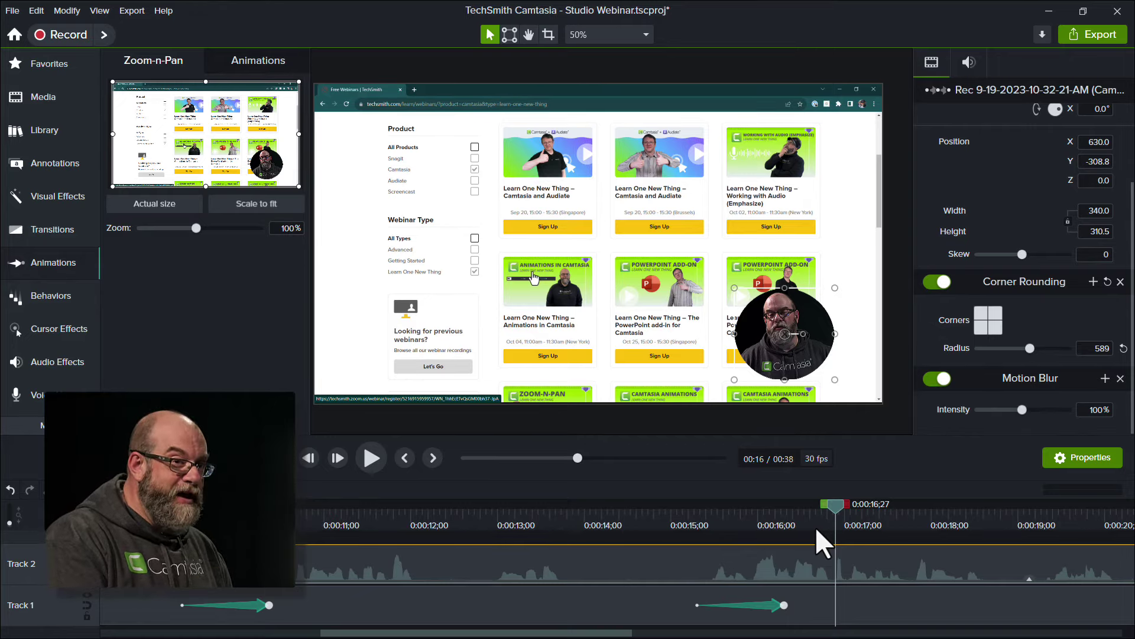
Bring up the preset animations and delete the zoom-out animation ending at 0:00:16;09 from the Track 1 screen recording.
left_click(243, 57)
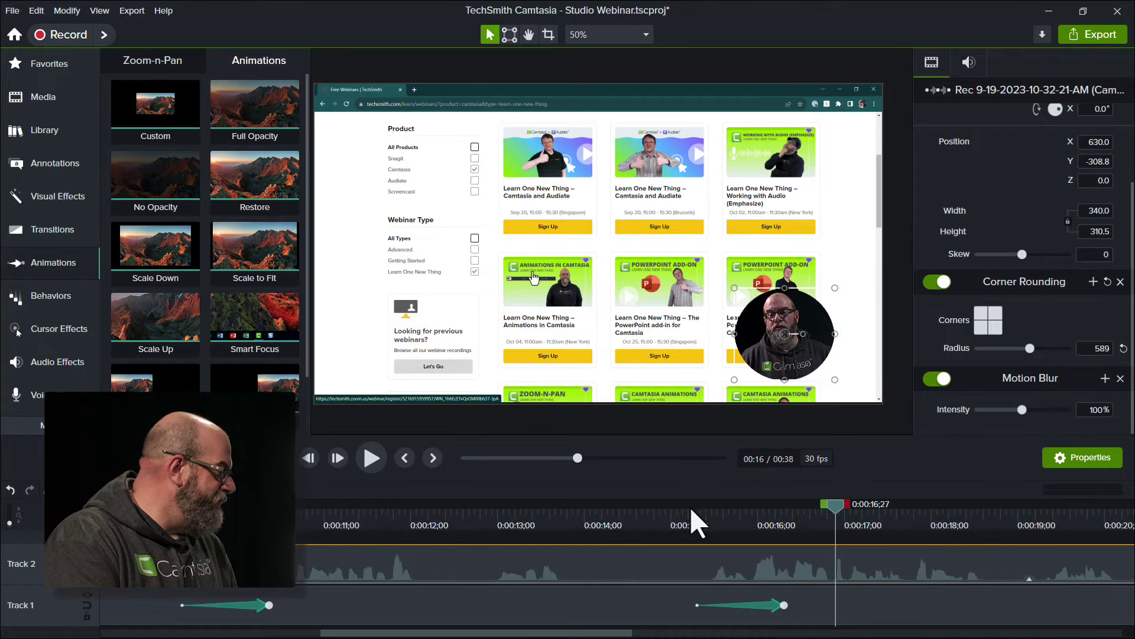
left_click_drag(690, 510, 682, 518)
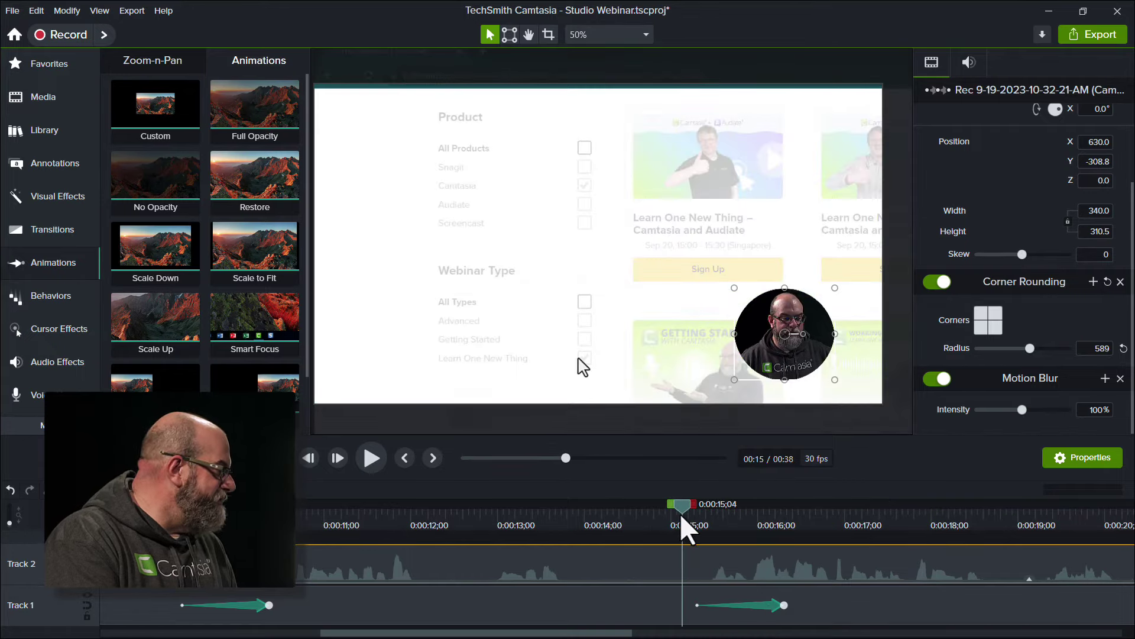
left_click(771, 601)
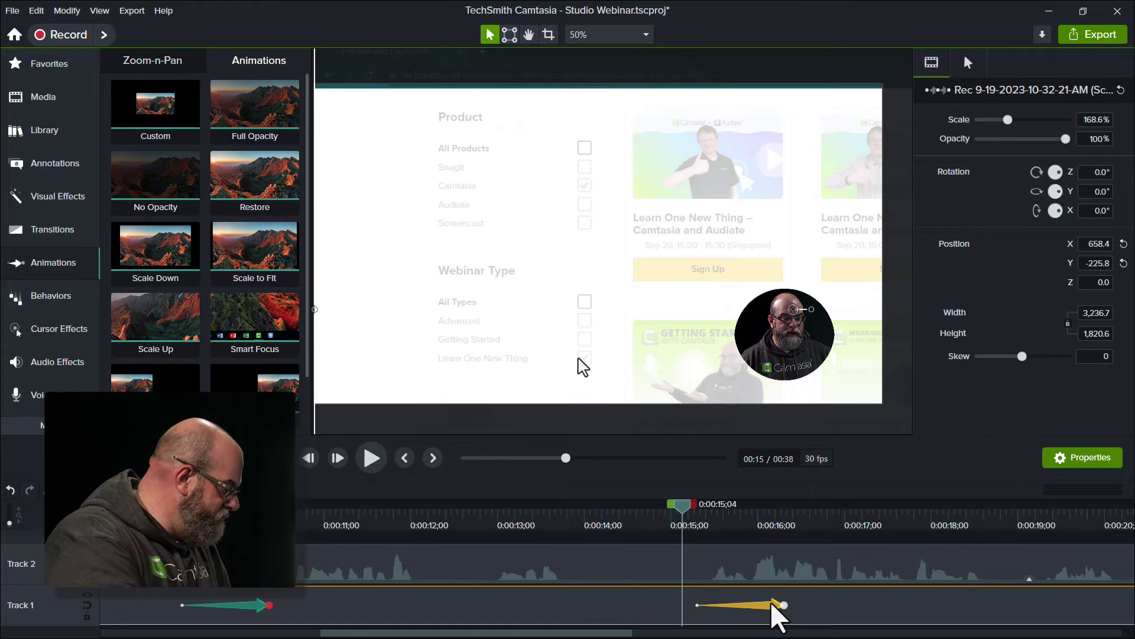
key("Delete")
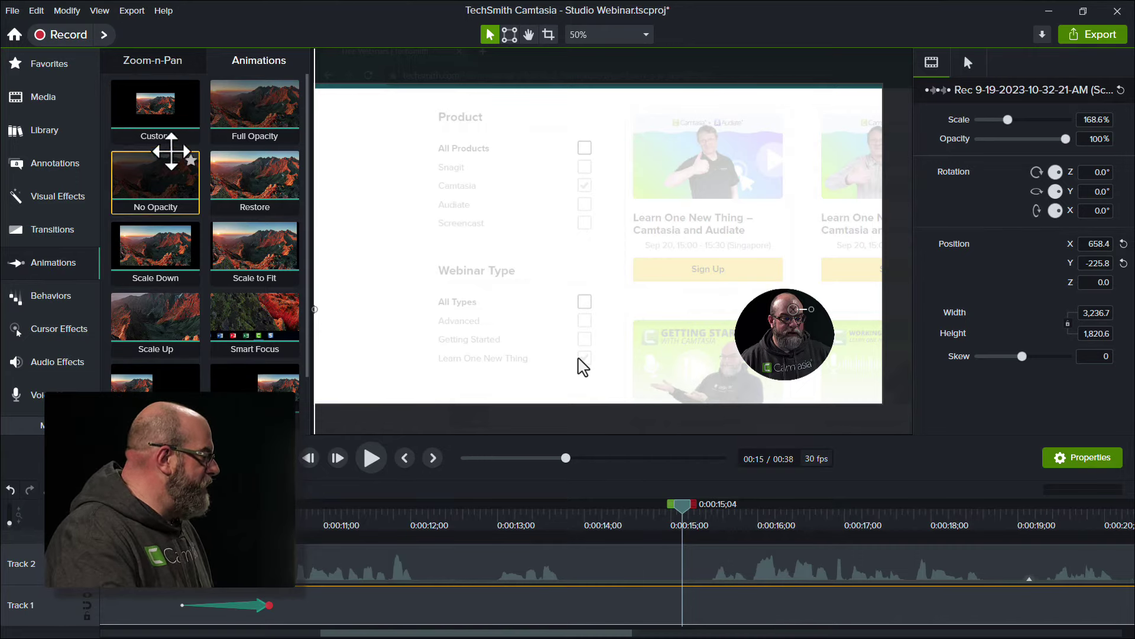
Add a Custom animation ending at 0:00:15;27 to the Track 1 screen recording and set its scale to 100%.
left_click_drag(162, 123, 750, 604)
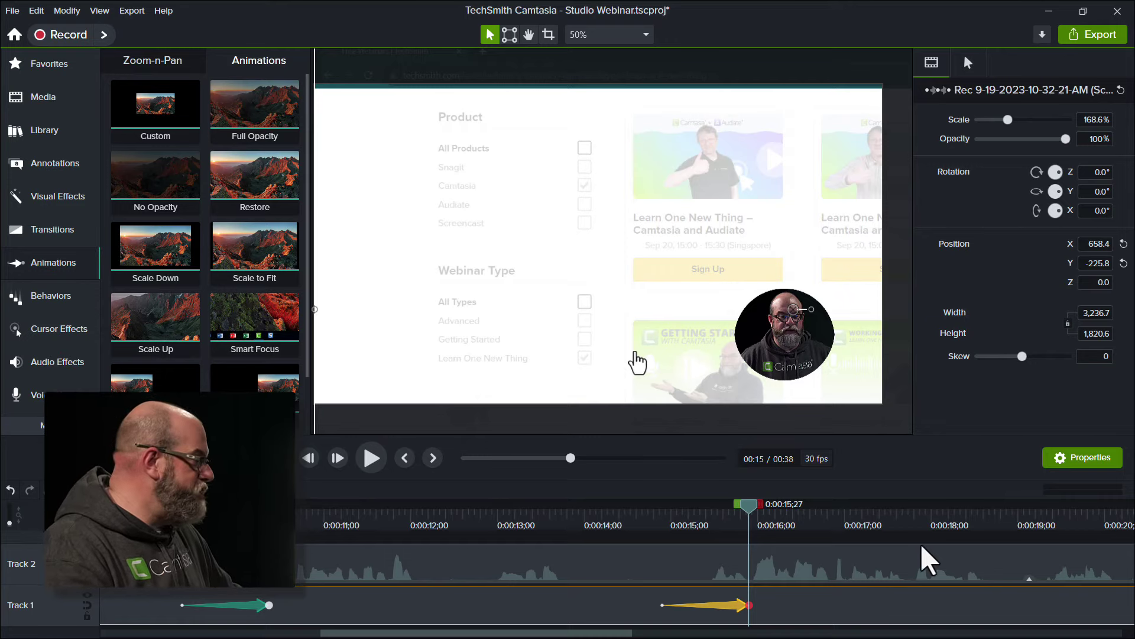
scroll(791, 261, "down", 2)
scroll(791, 262, "down", 2)
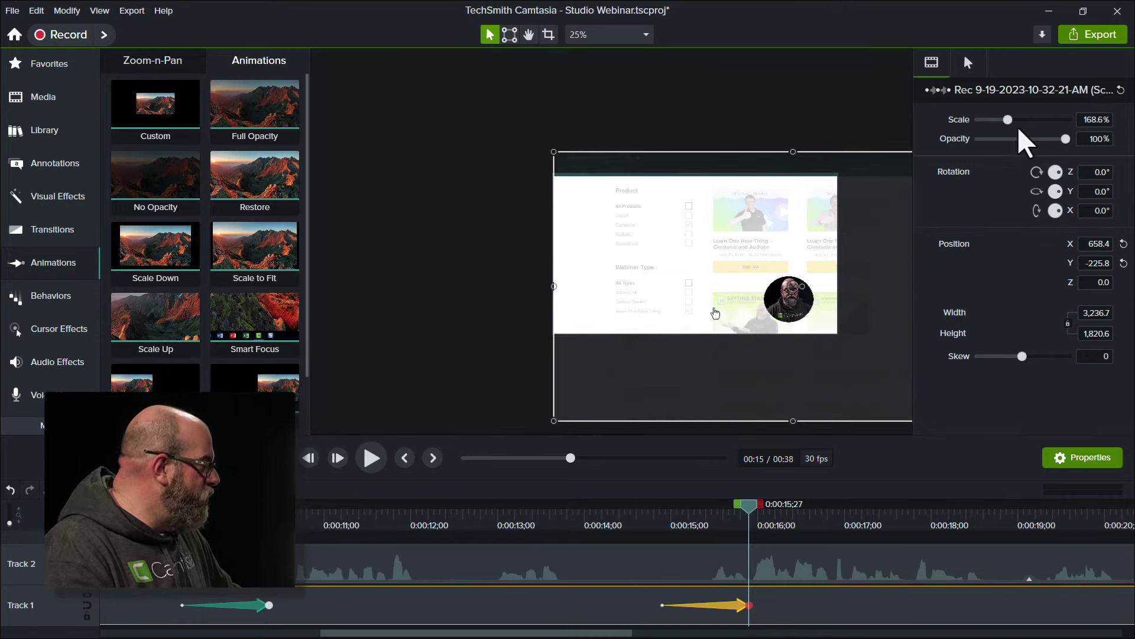
left_click_drag(1011, 118, 993, 122)
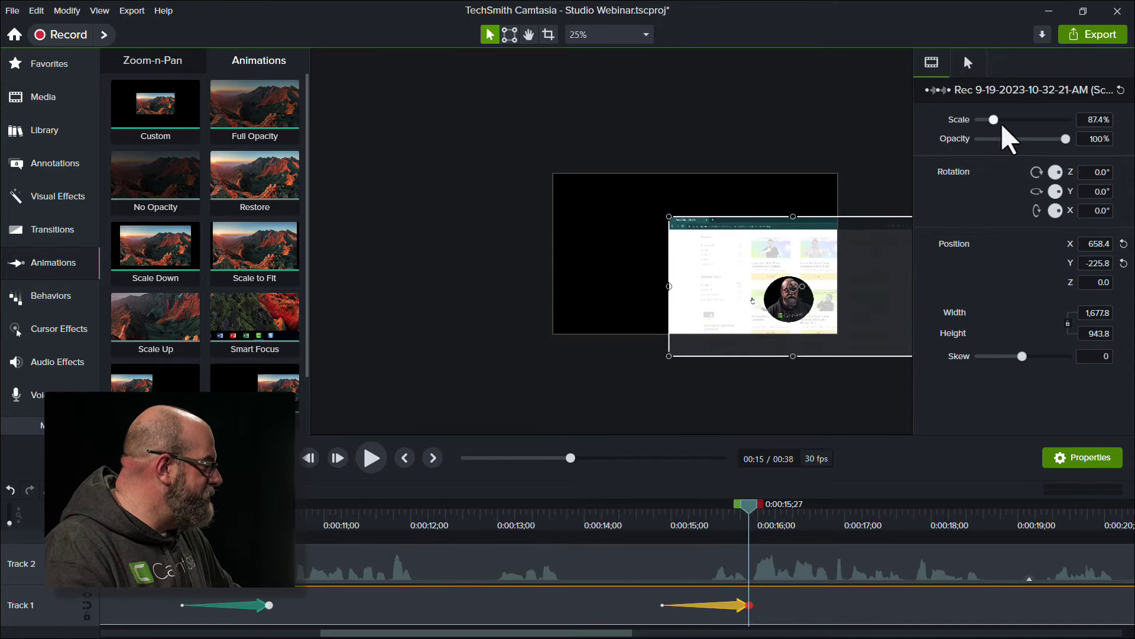
left_click(1095, 120)
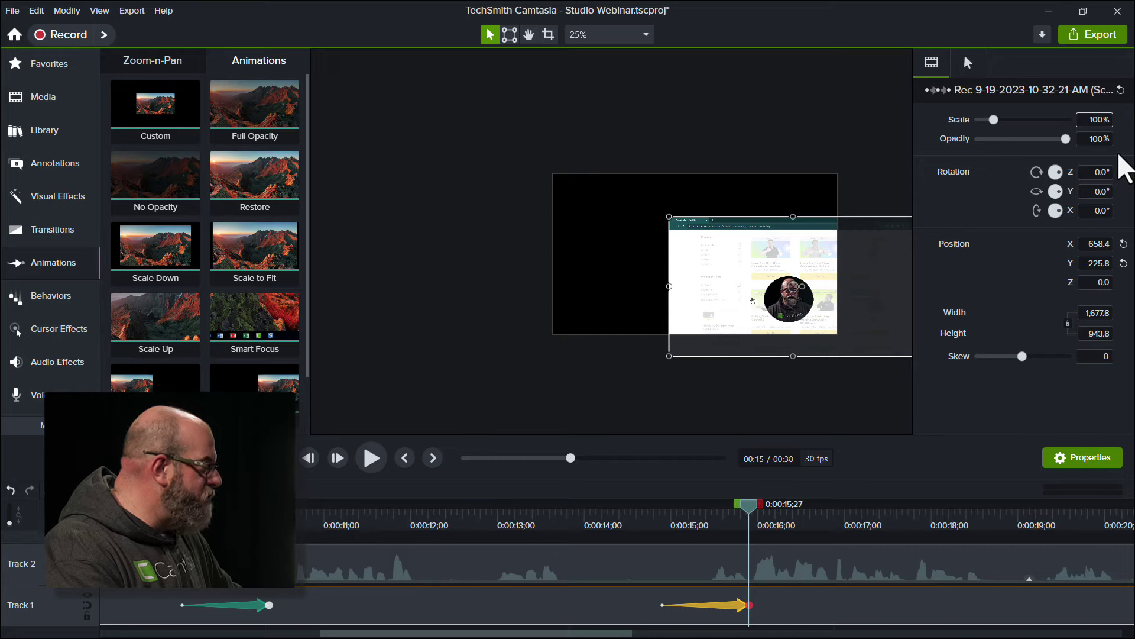
type("100")
key("Return")
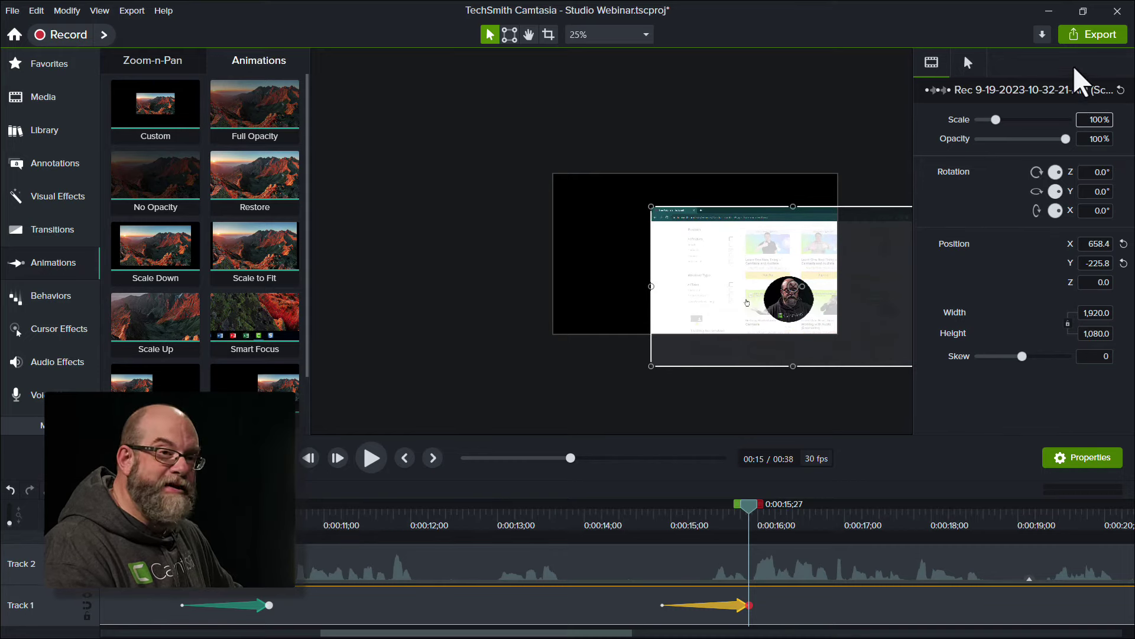
Try repositioning the screen recording on the canvas, then reset its X and Y position to 0 and fit the canvas view.
left_click_drag(837, 236, 737, 224)
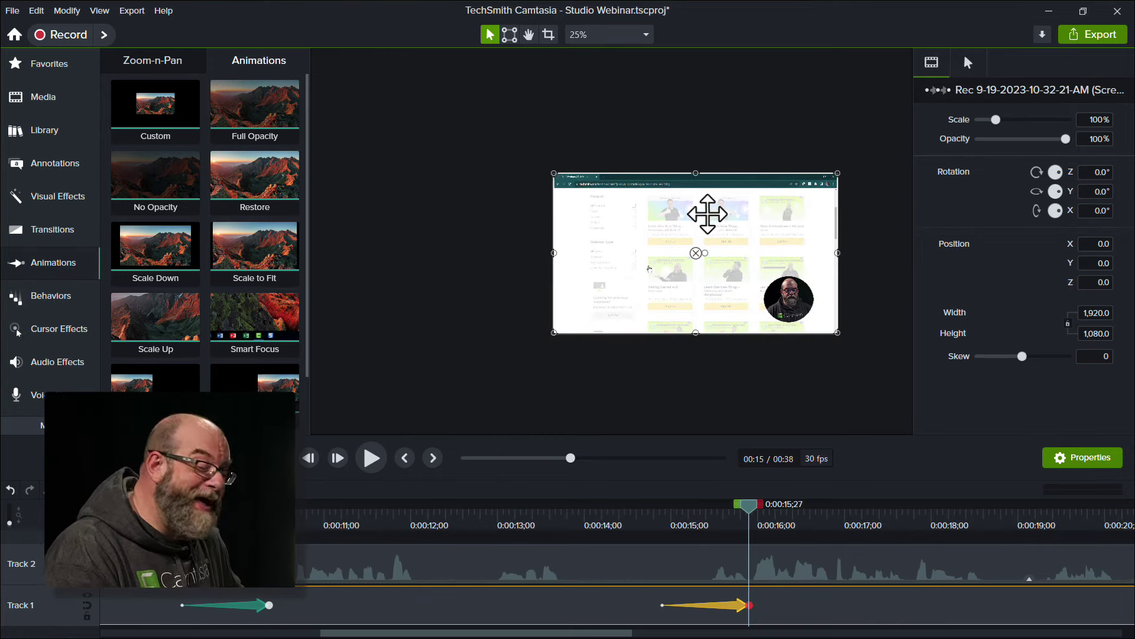
left_click_drag(757, 234, 828, 266)
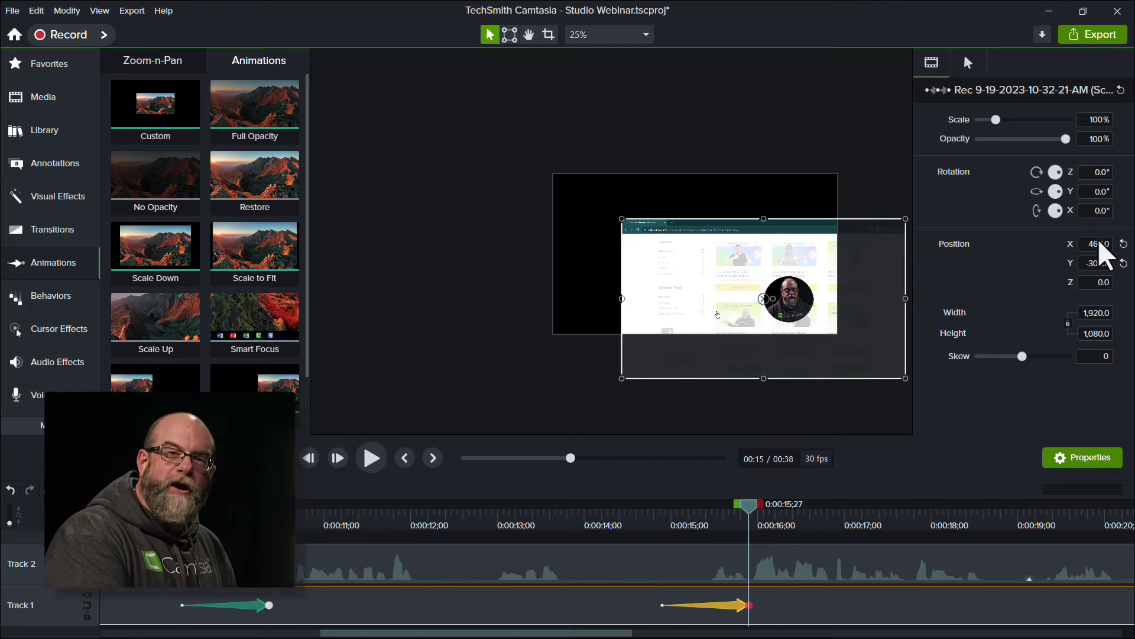
left_click(1123, 244)
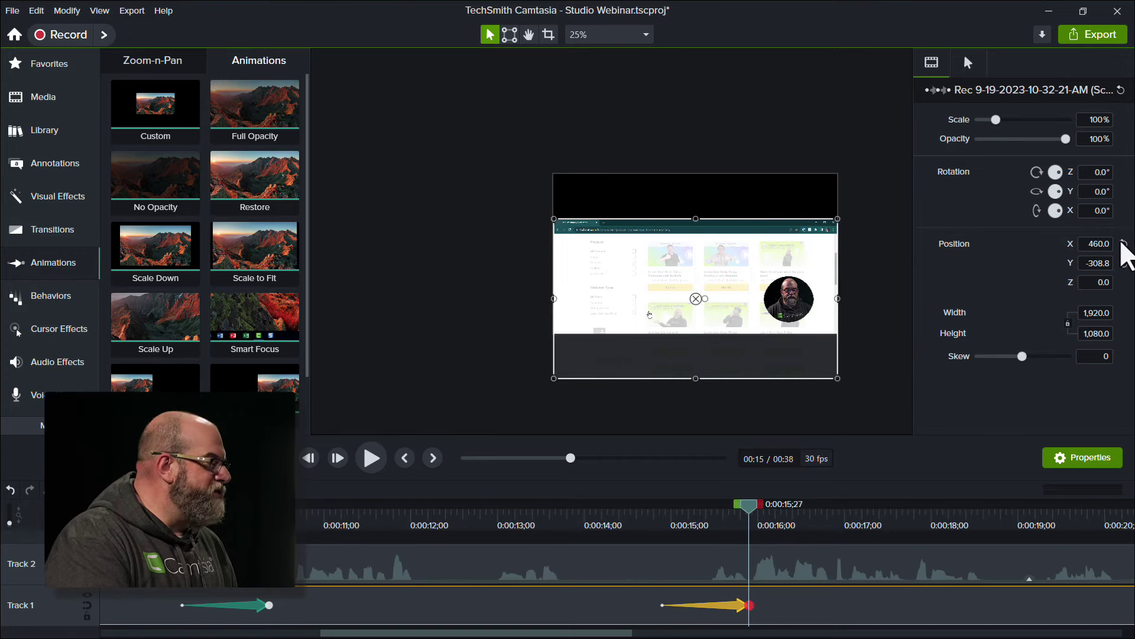
left_click(1124, 262)
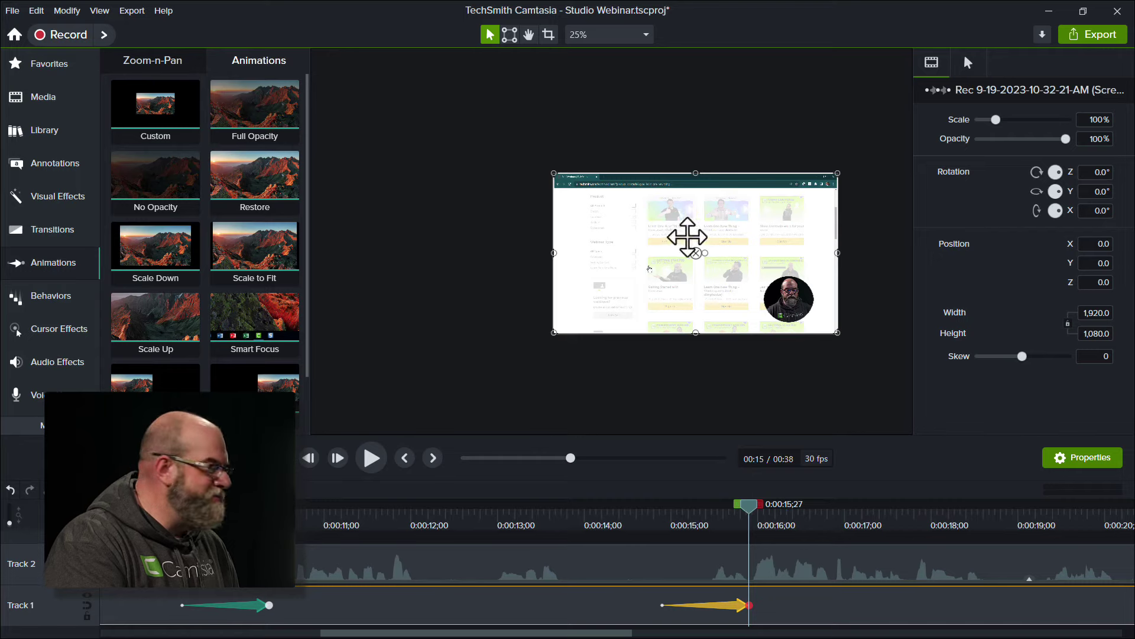
scroll(517, 385, "up", 2)
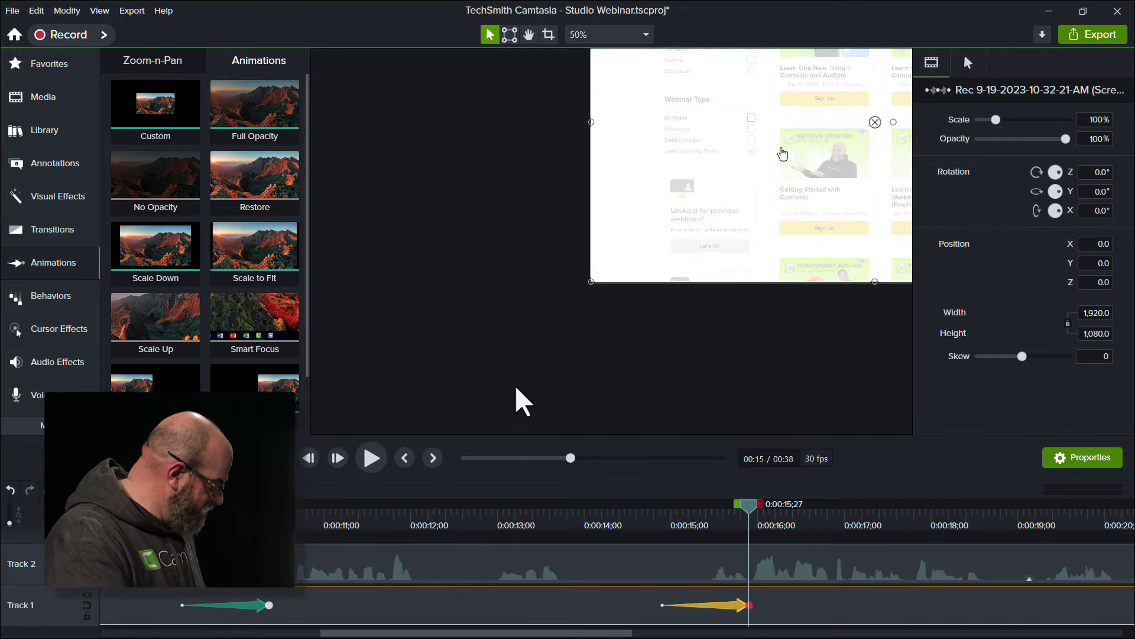
key("ctrl+alt+0")
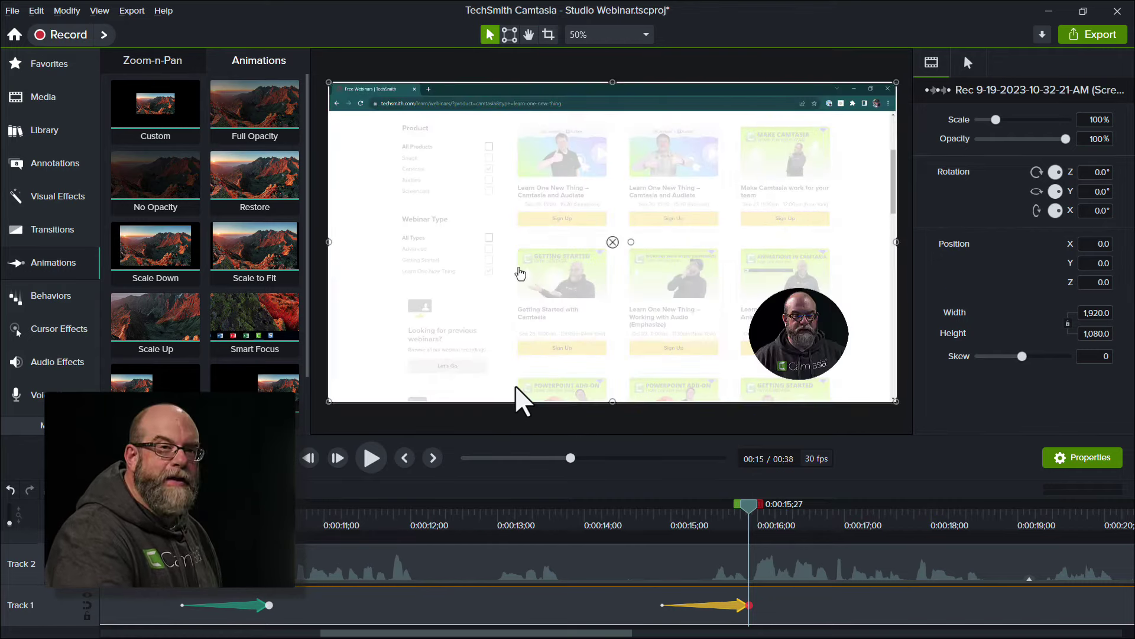
Play the recording from 0:00:14;06 to 0:00:16;29 to check the custom zoom-out animation.
left_click_drag(668, 506, 600, 526)
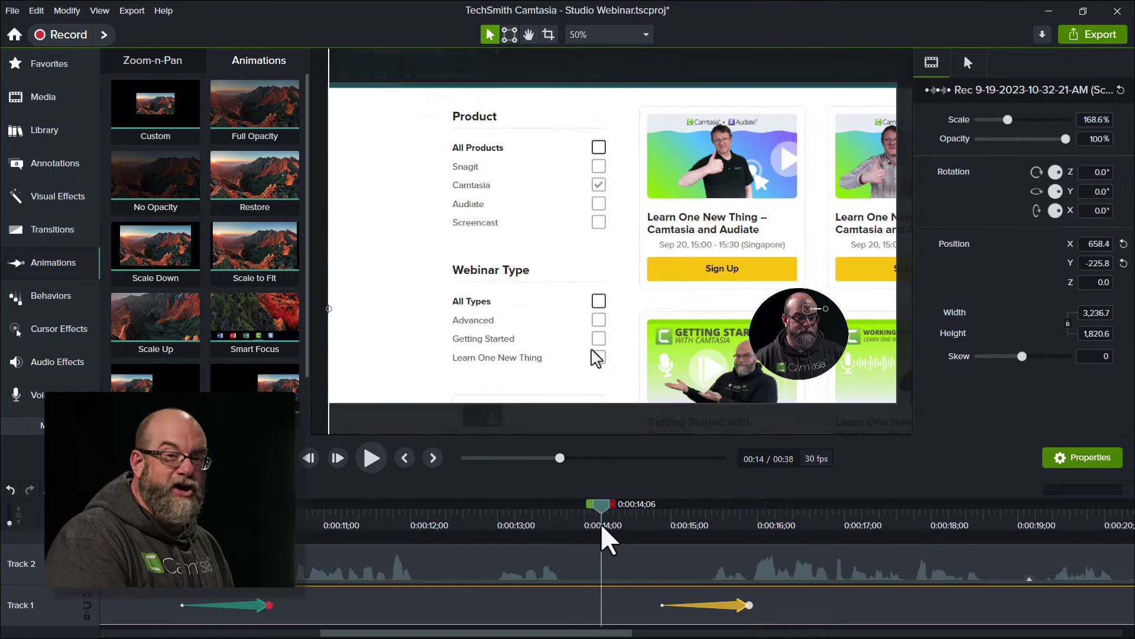
left_click(364, 454)
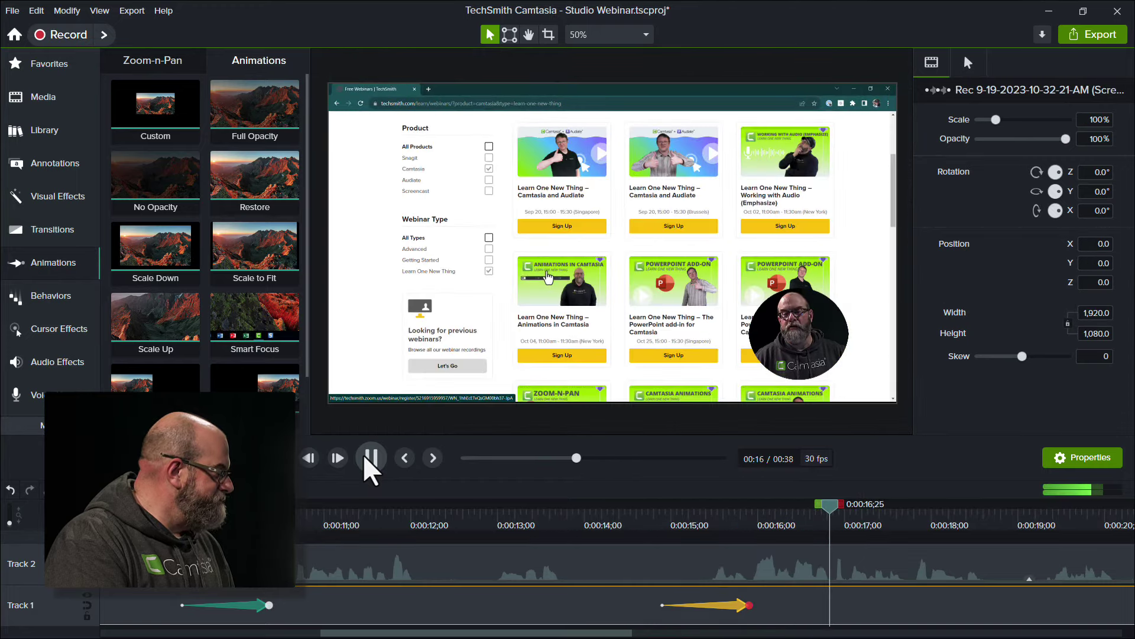
left_click(363, 456)
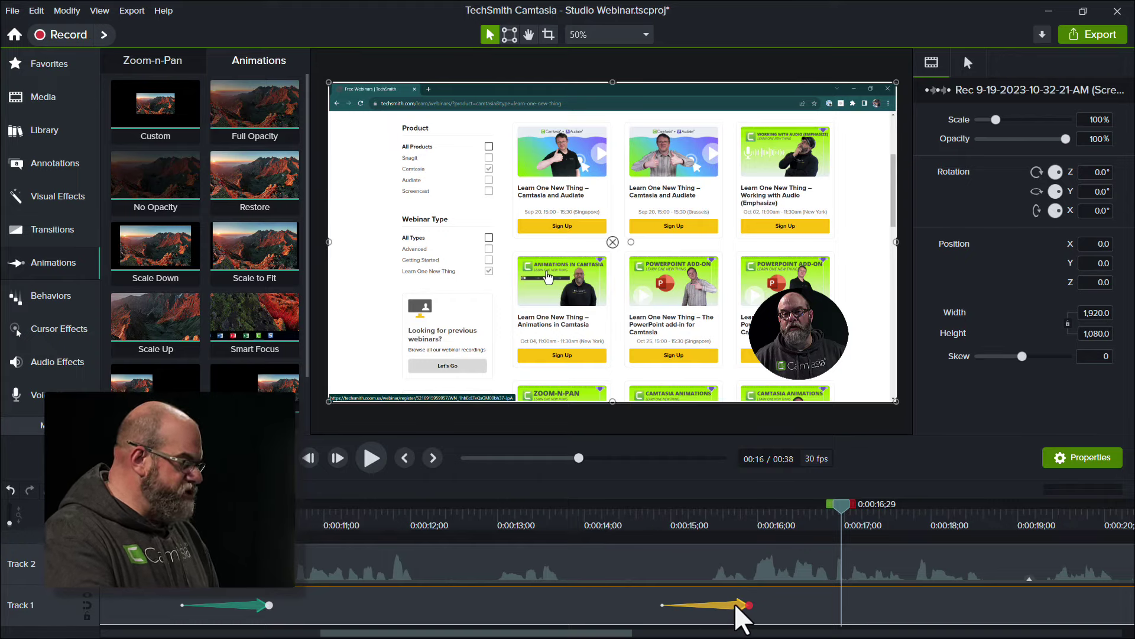
Replace the Custom animation on the Track 1 screen recording with a Restore animation ending at 0:00:15;27 and scrub through it.
key("Delete")
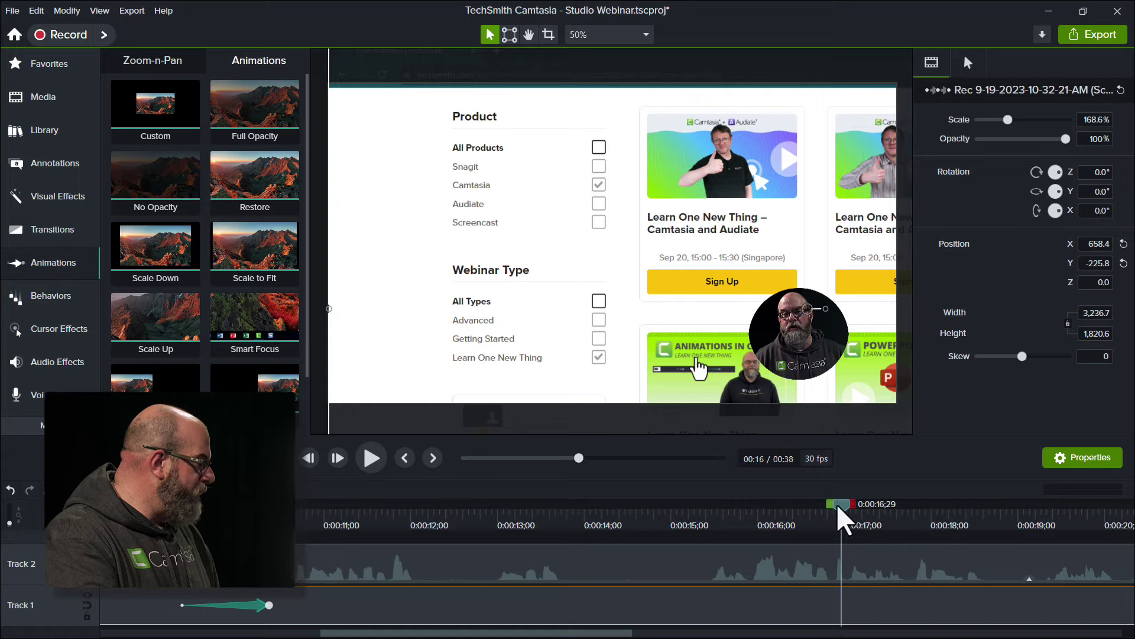
left_click_drag(837, 502, 743, 503)
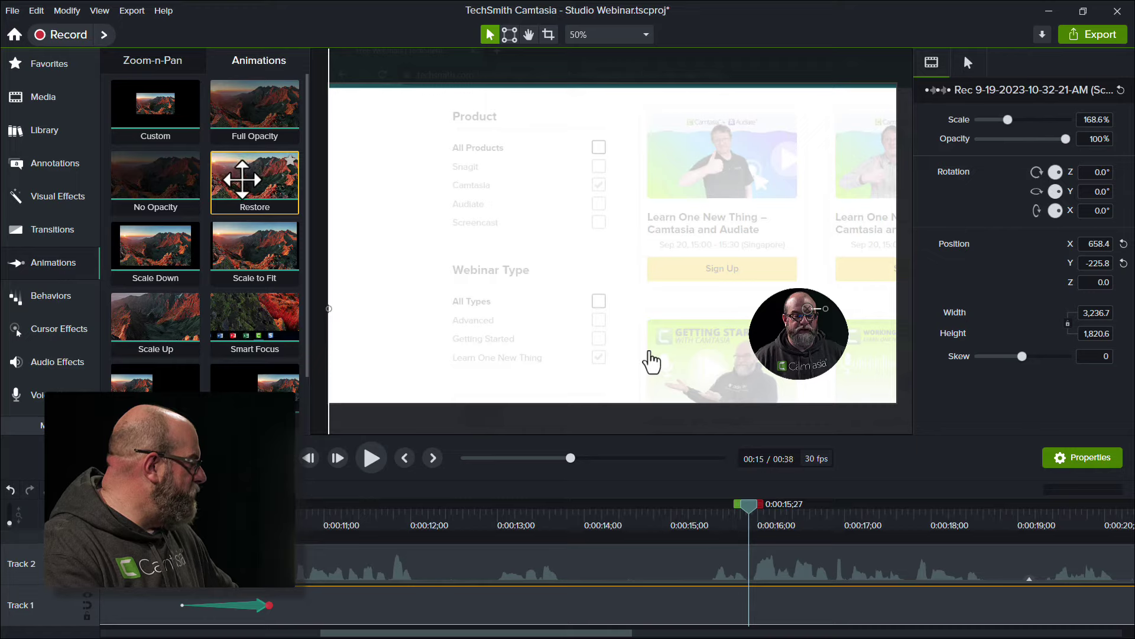
left_click_drag(242, 178, 744, 603)
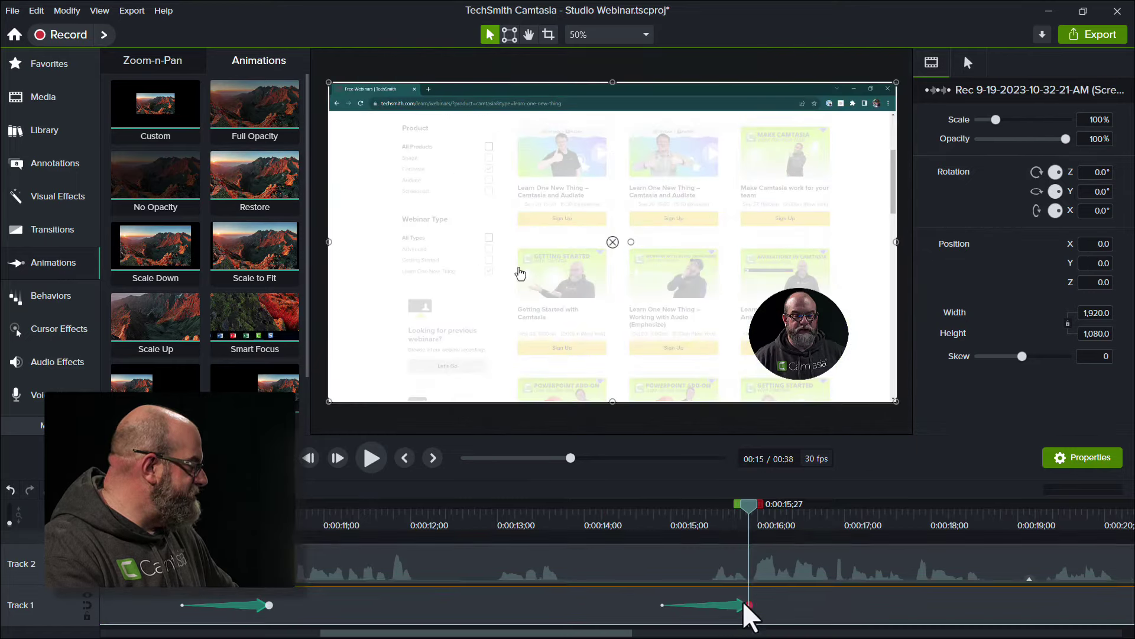
left_click_drag(744, 502, 804, 552)
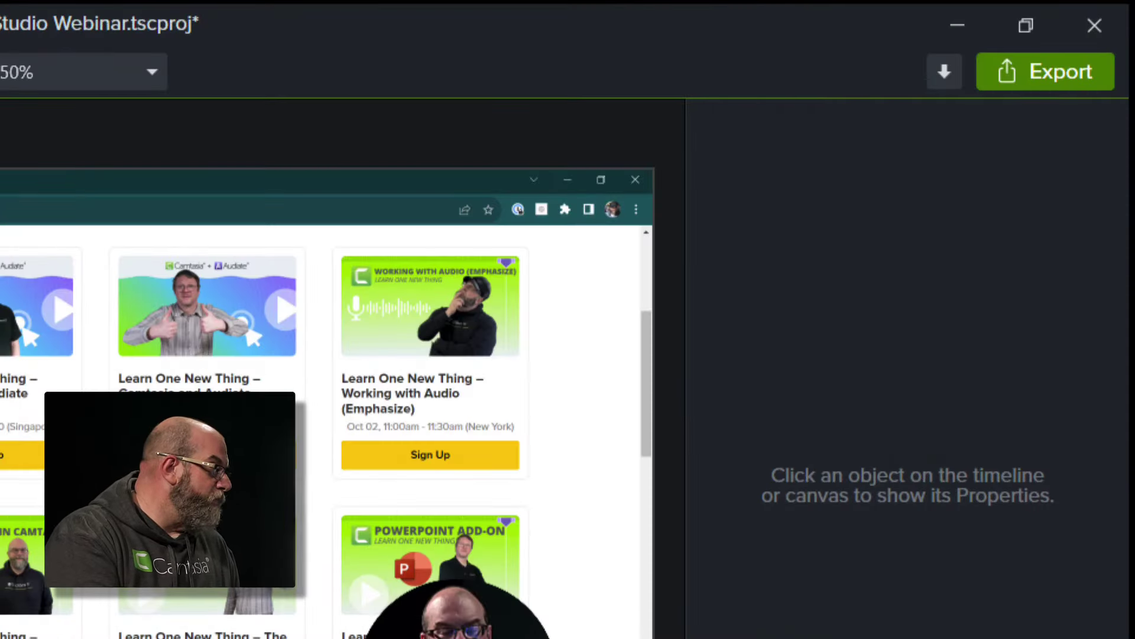
Review the available export destinations for the project without choosing one.
left_click(1047, 83)
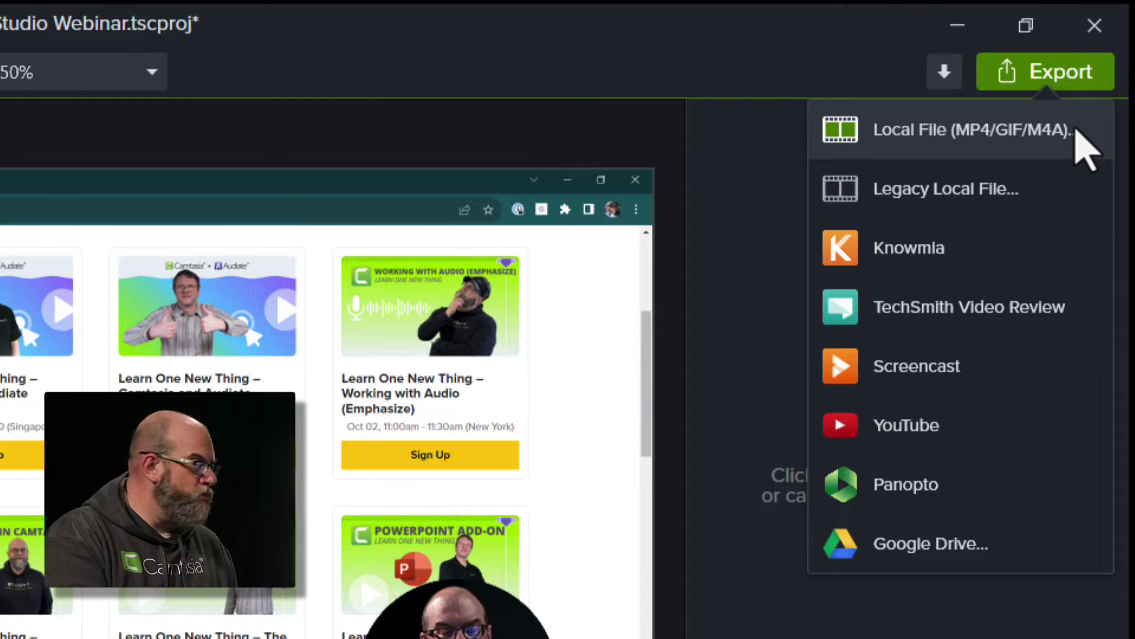
left_click(416, 48)
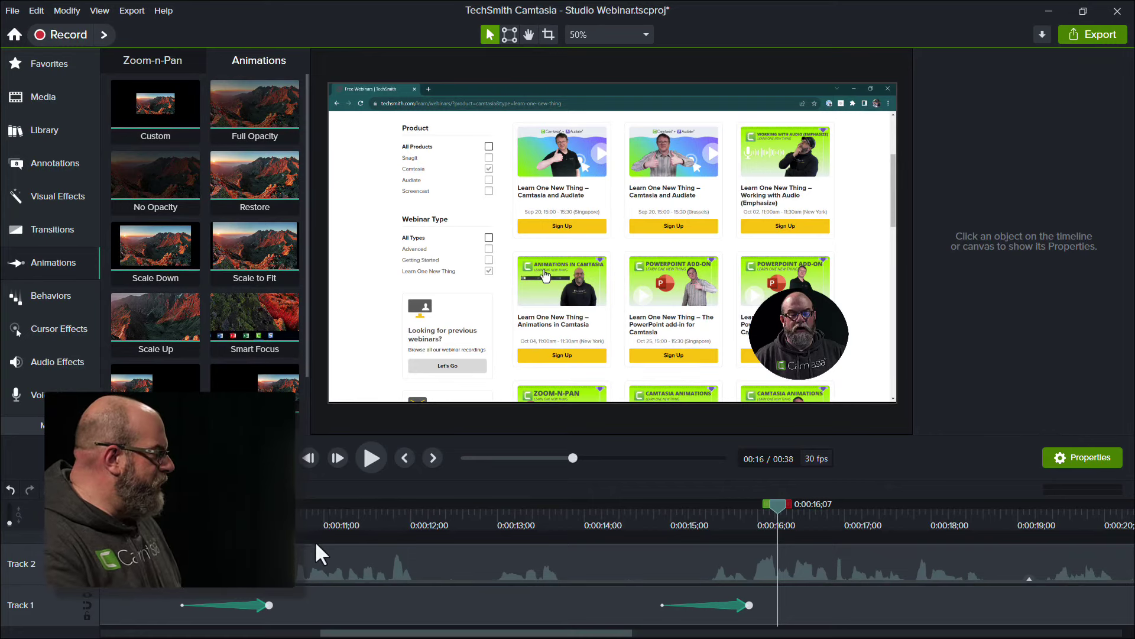
Play the recording from 0:00:10;16 to examine the cursor movement while the webinar filters are ticked.
left_click_drag(312, 516, 285, 516)
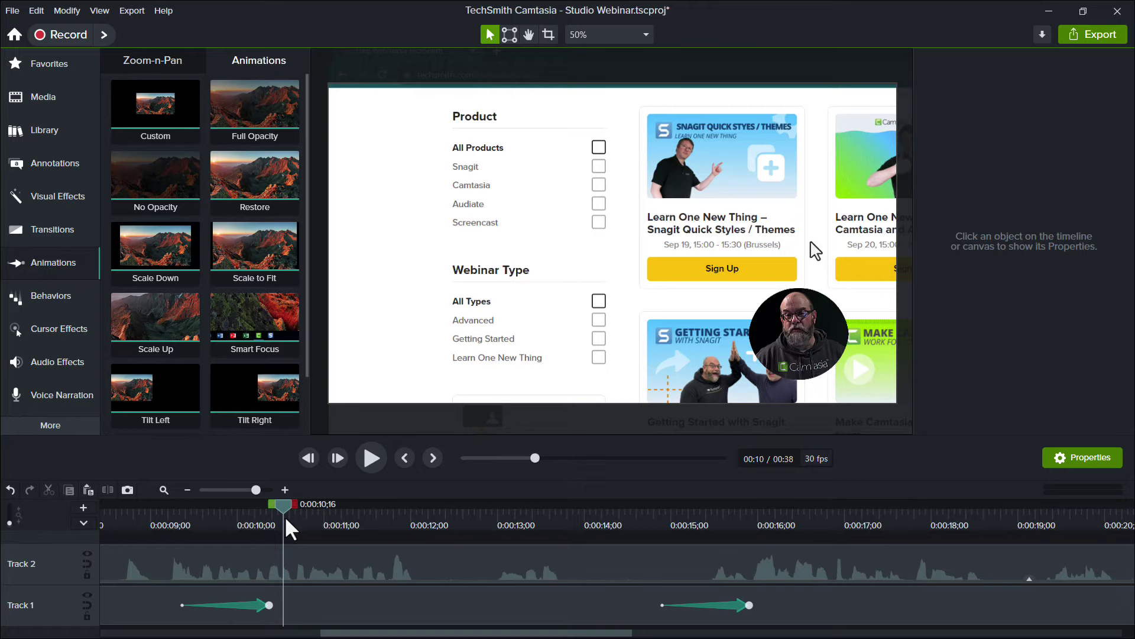
key("space")
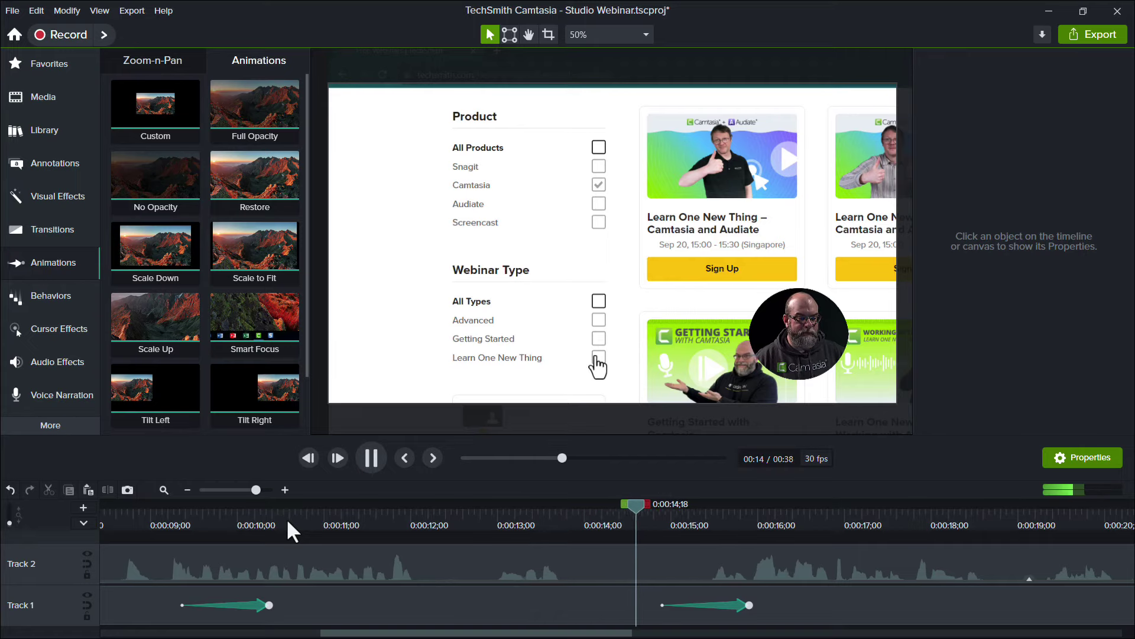
key("space")
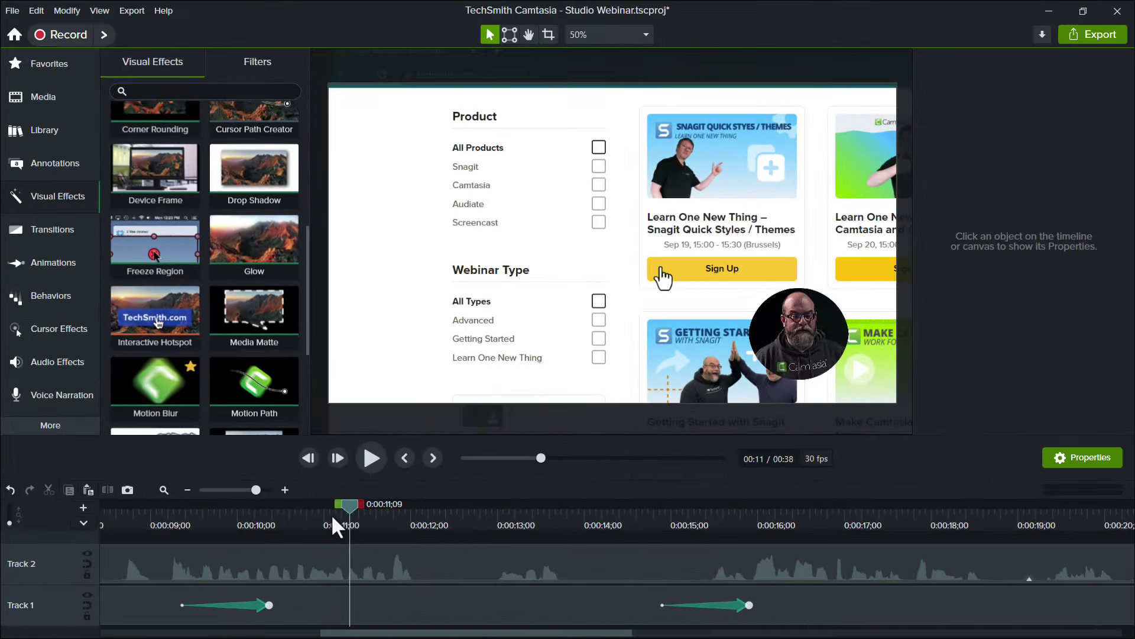
Apply the Cursor Smoothing effect to the Track 1 screen recording and play from 0:00:10;09 to check the cursor movement.
left_click(66, 329)
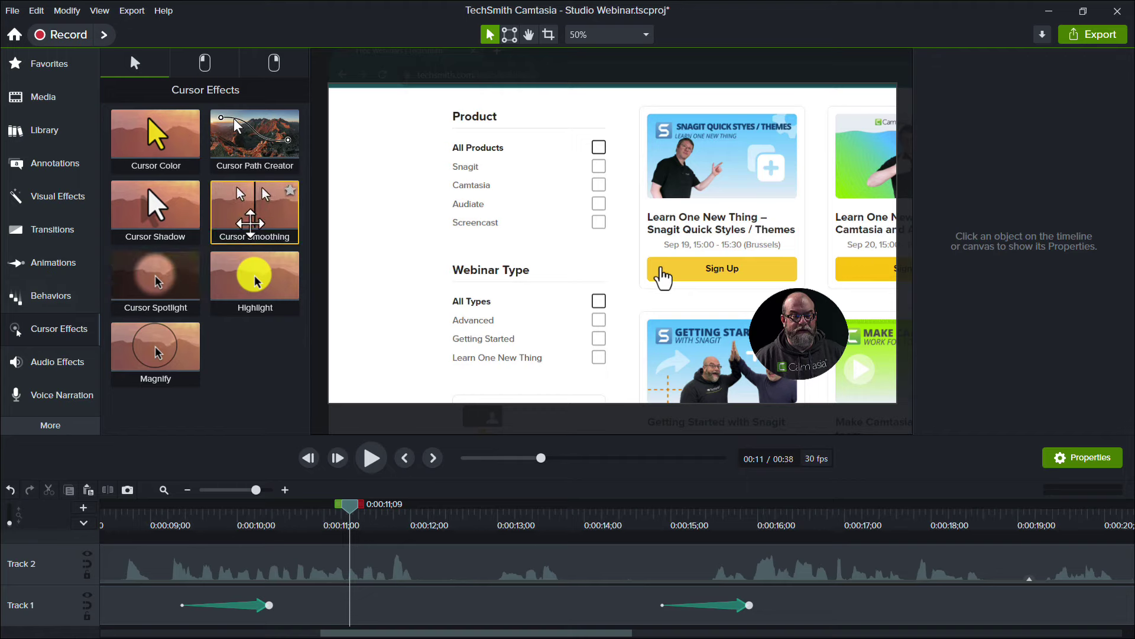
left_click_drag(251, 223, 367, 611)
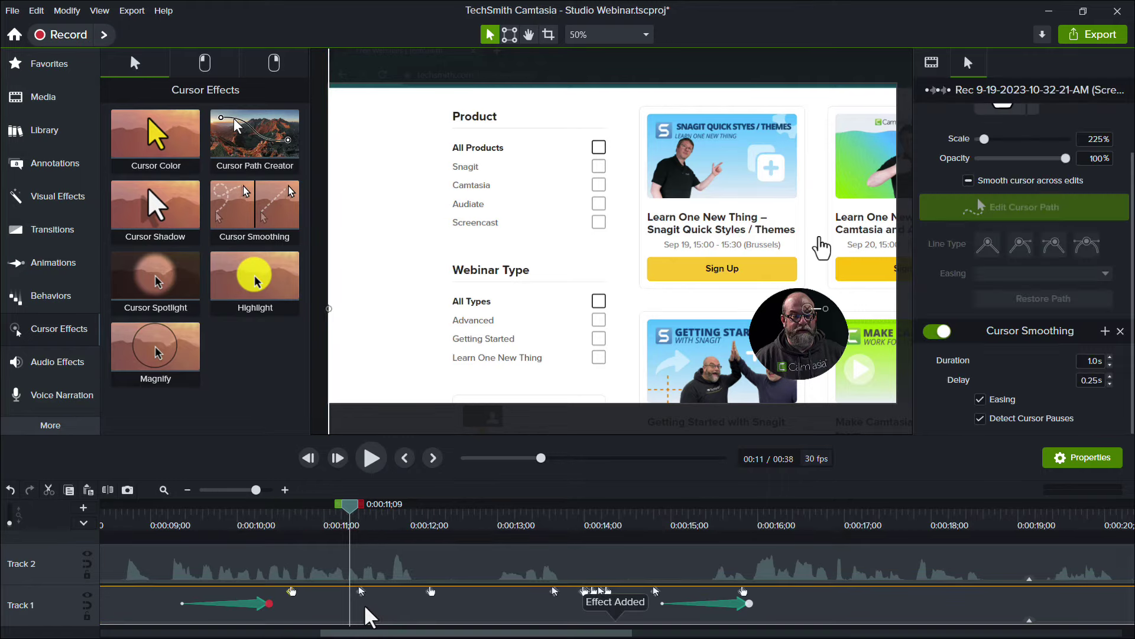
left_click(263, 515)
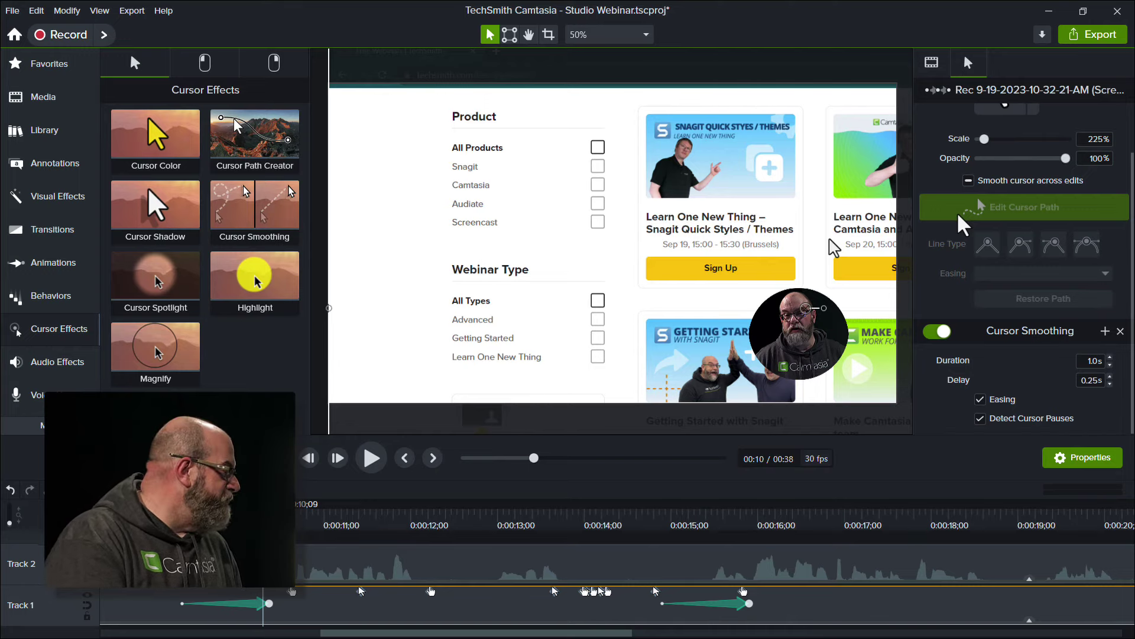
left_click(368, 463)
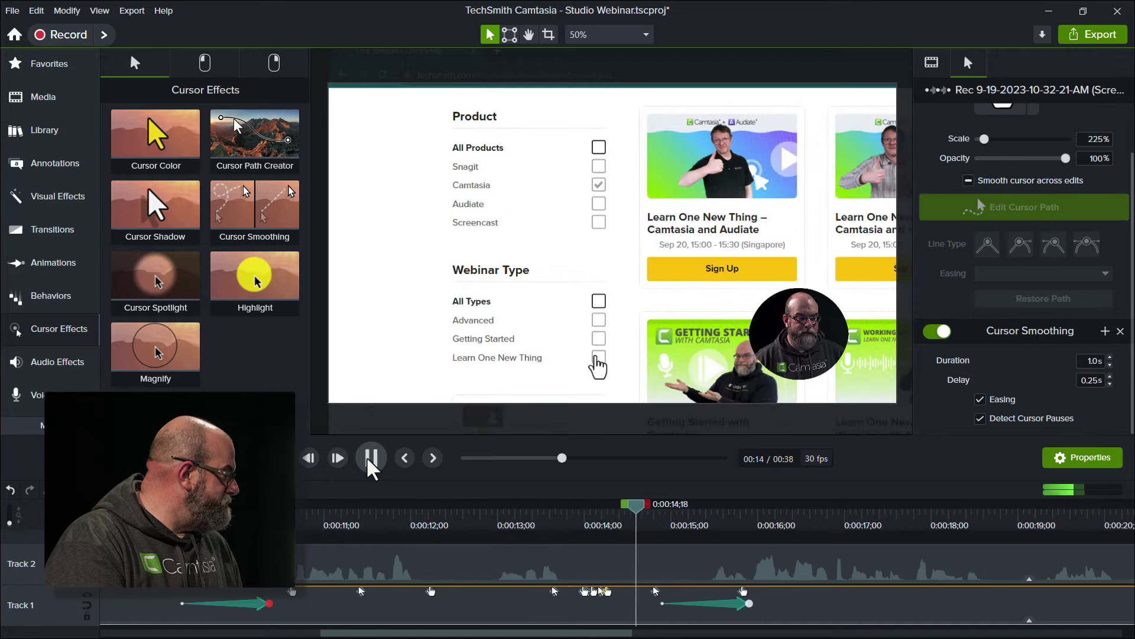
Stop the cursor check, fit the whole timeline in view, and play the recording's opening from 0:00:00;00.
left_click(369, 461)
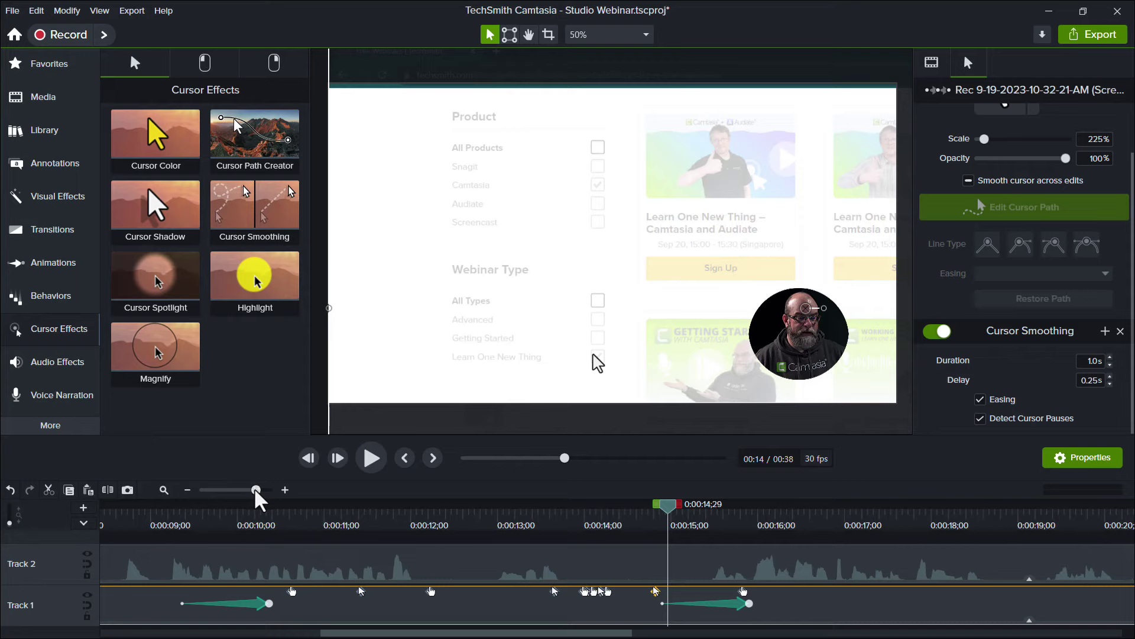
mouse_move(256, 490)
left_mouse_down()
mouse_move(240, 490)
mouse_move(260, 489)
left_mouse_up()
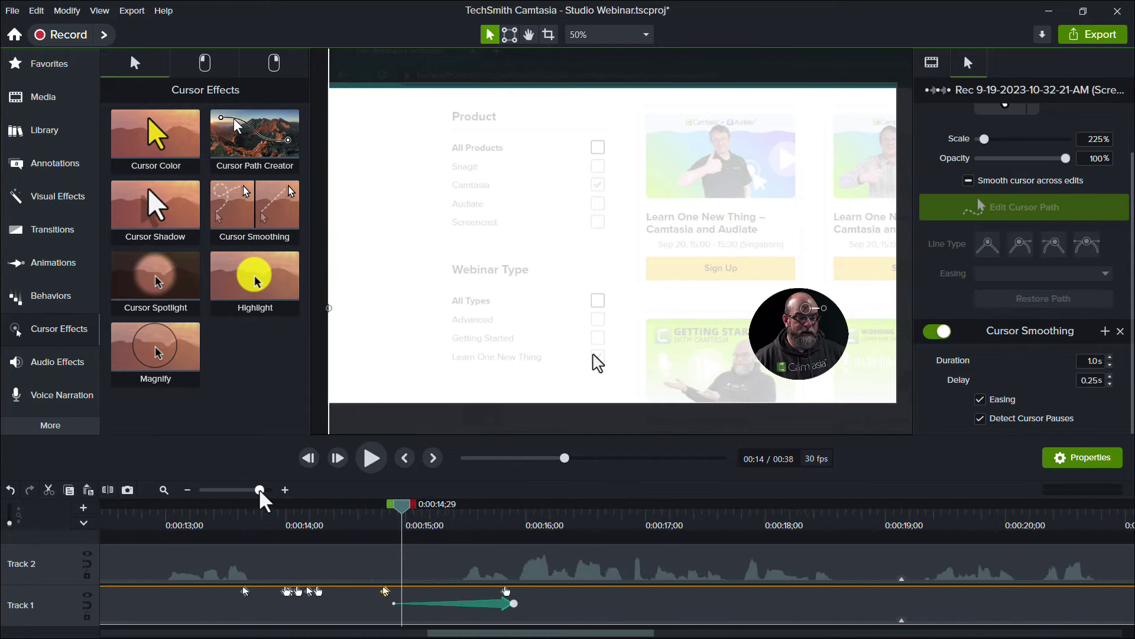
left_click(163, 491)
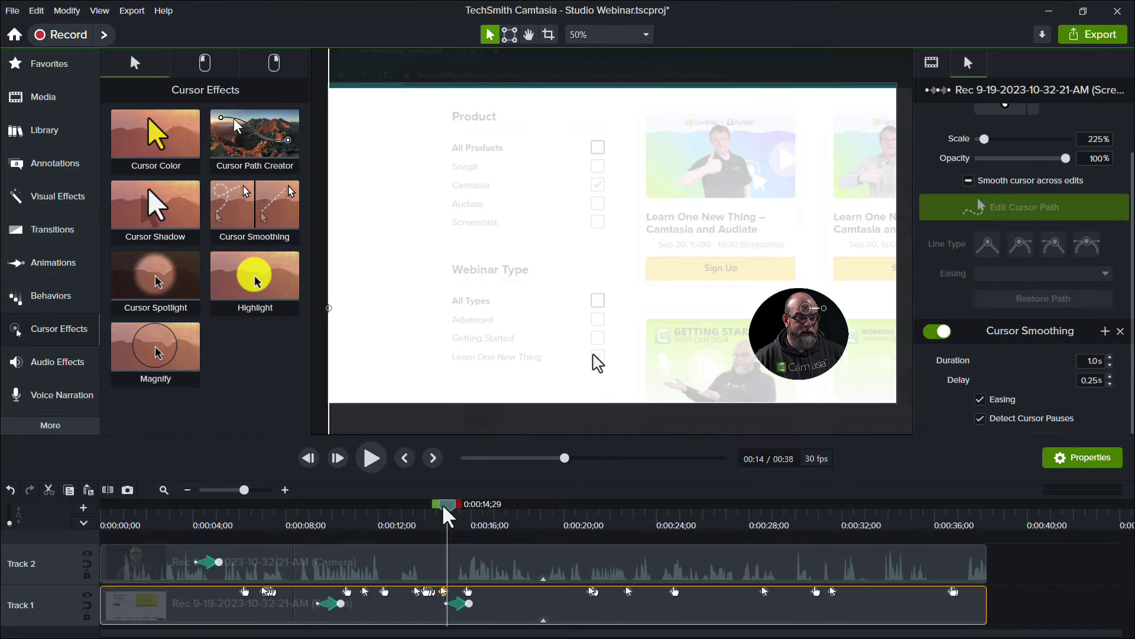
left_click_drag(448, 518, 98, 514)
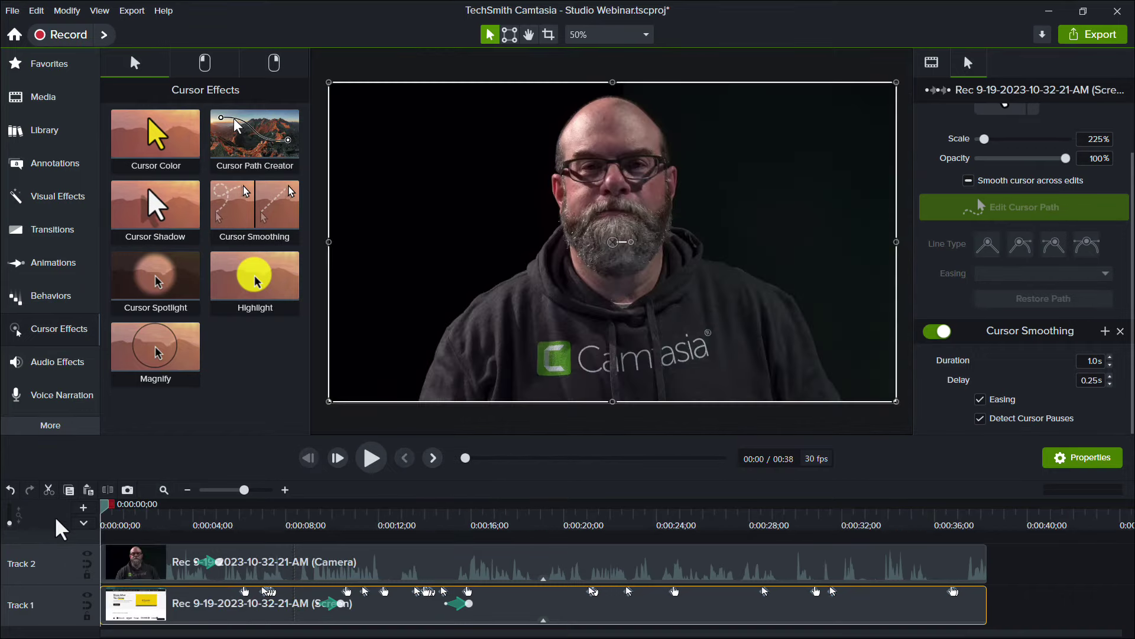
key("space")
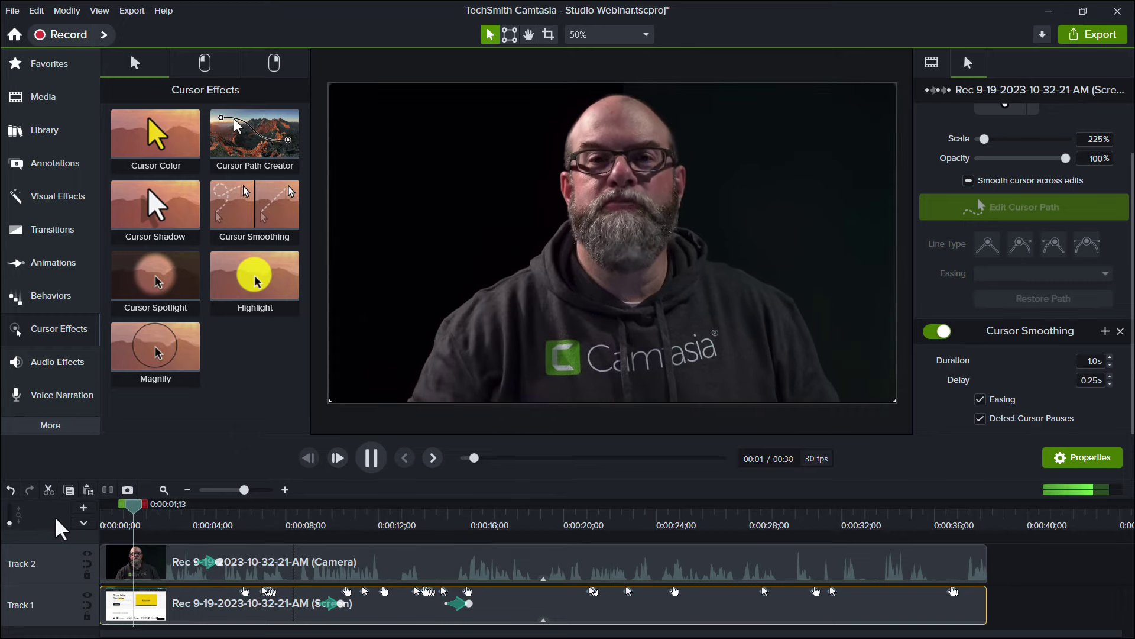
key("space")
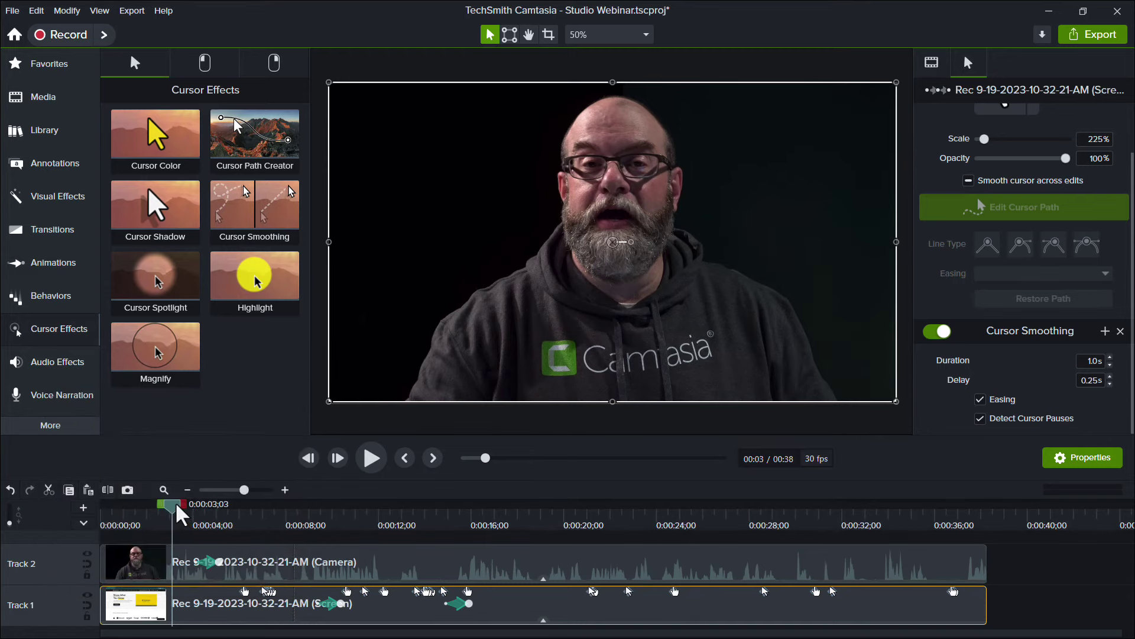
Push the media on both tracks to start at 0:00:08;19, opening a gap at the beginning of the timeline.
left_click_drag(180, 516, 107, 531)
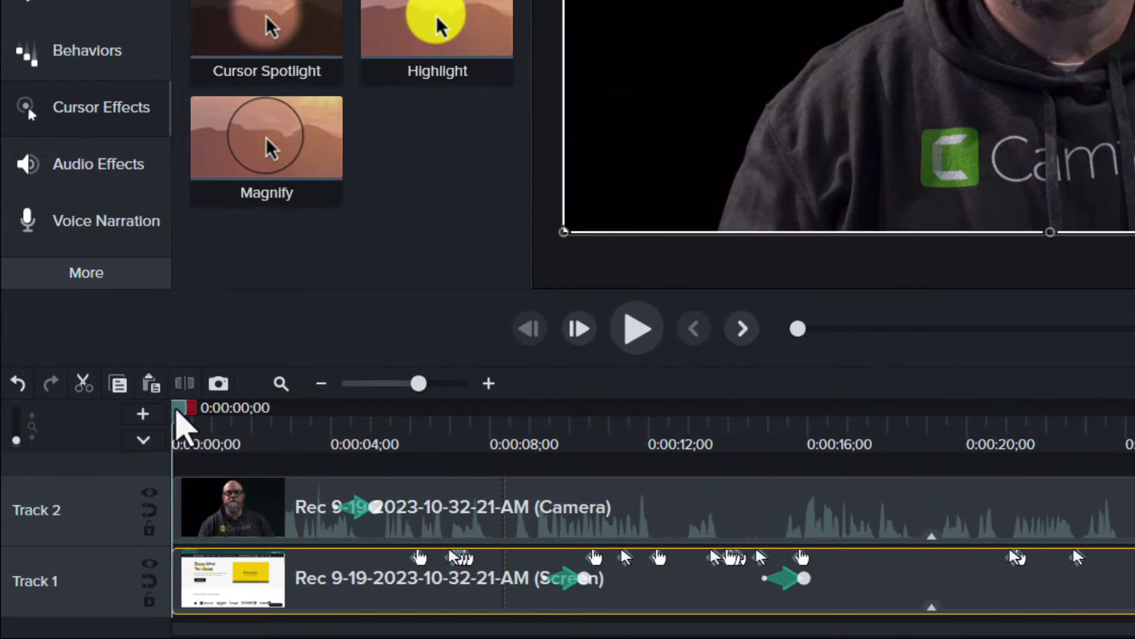
left_click_drag(187, 410, 521, 401)
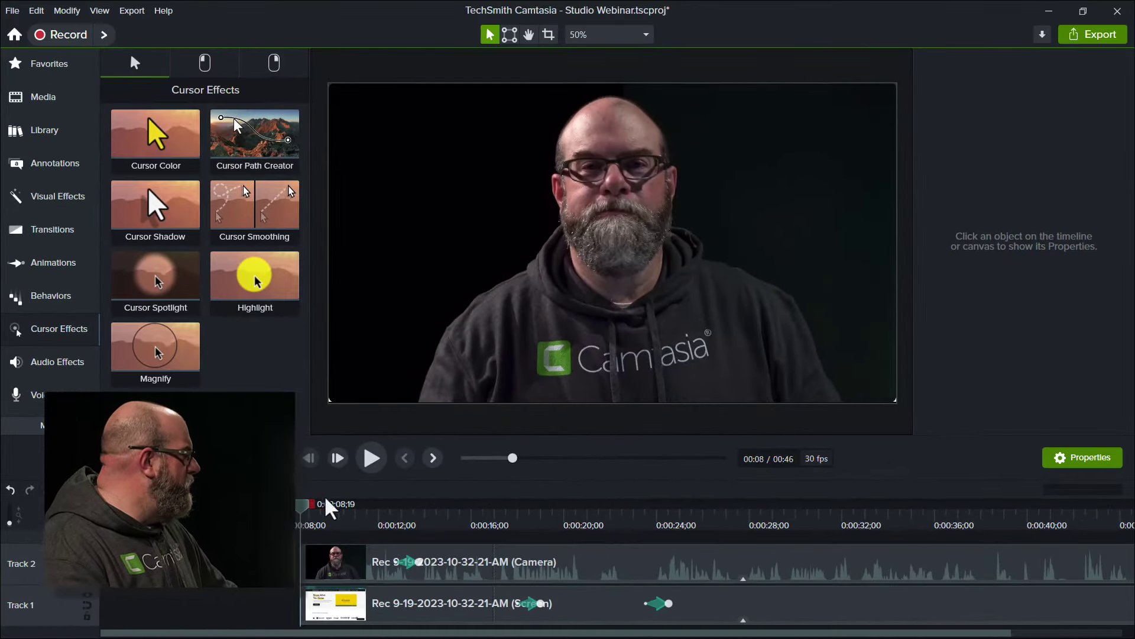
Add the Big Type 6 title from the Camtasia 2023 library's Titles folder to the start of Track 1.
left_click(44, 133)
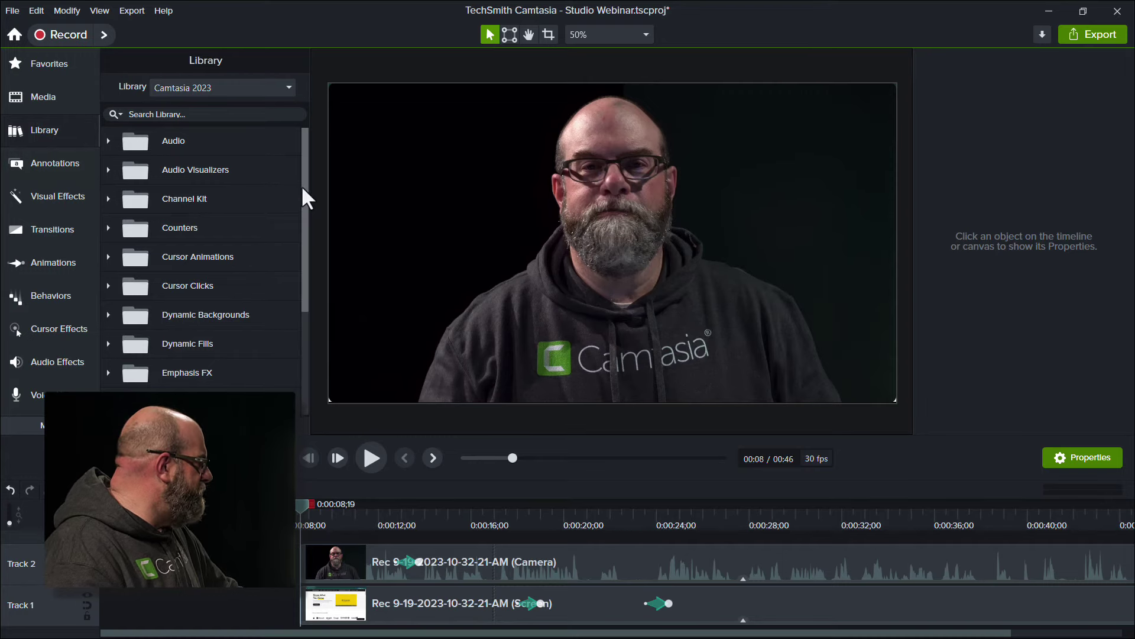
left_click_drag(304, 190, 298, 292)
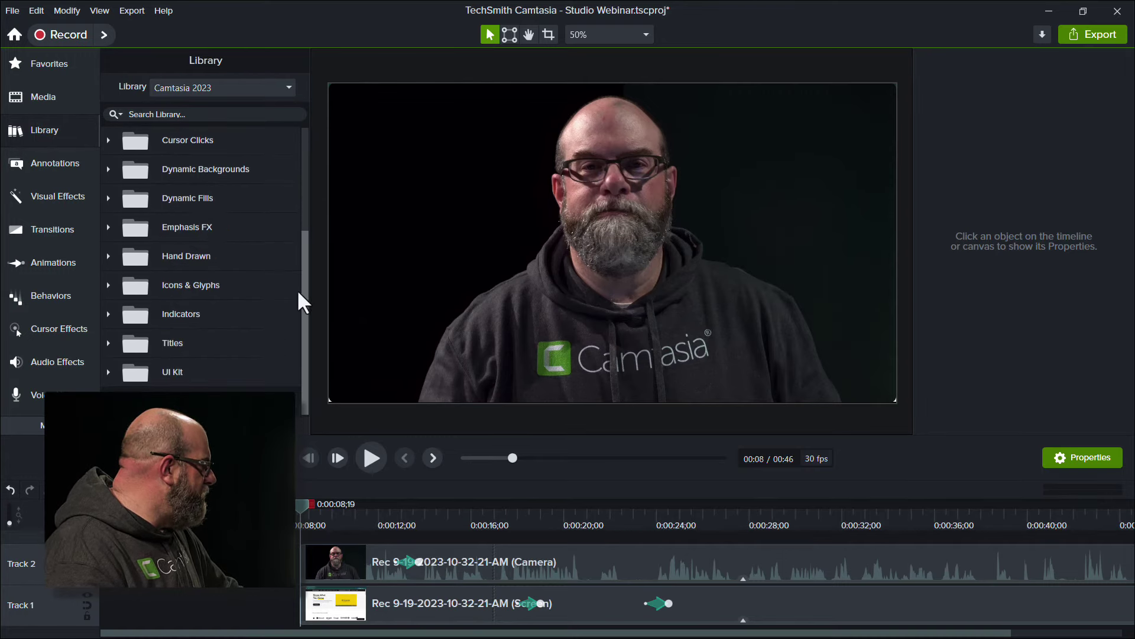
left_click(108, 341)
scroll(148, 309, "down", 5)
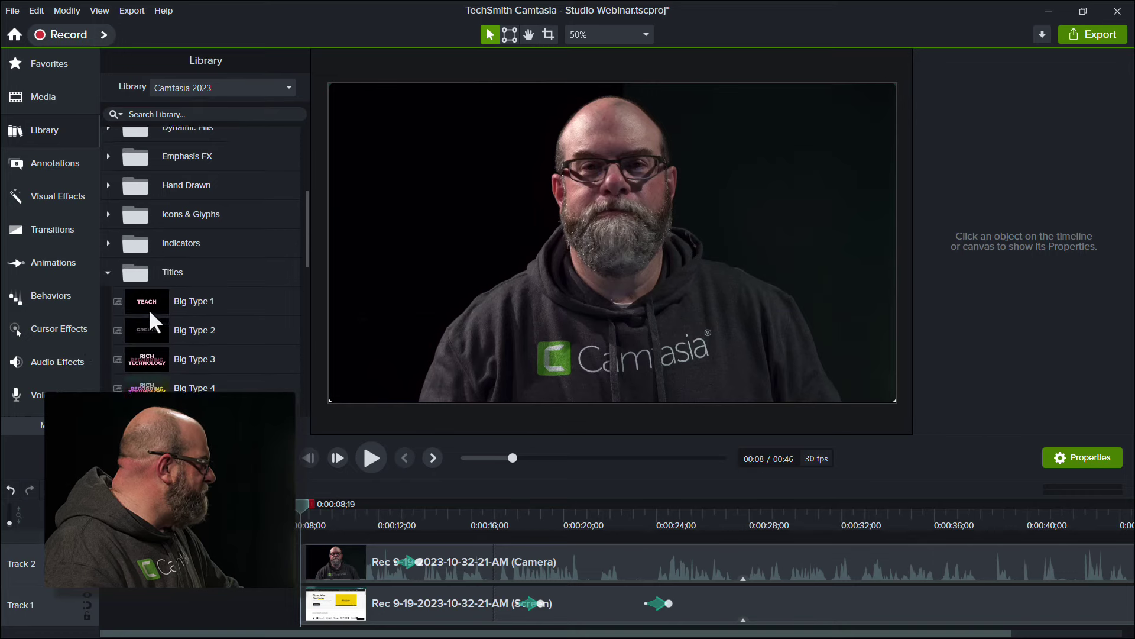
scroll(150, 307, "down", 3)
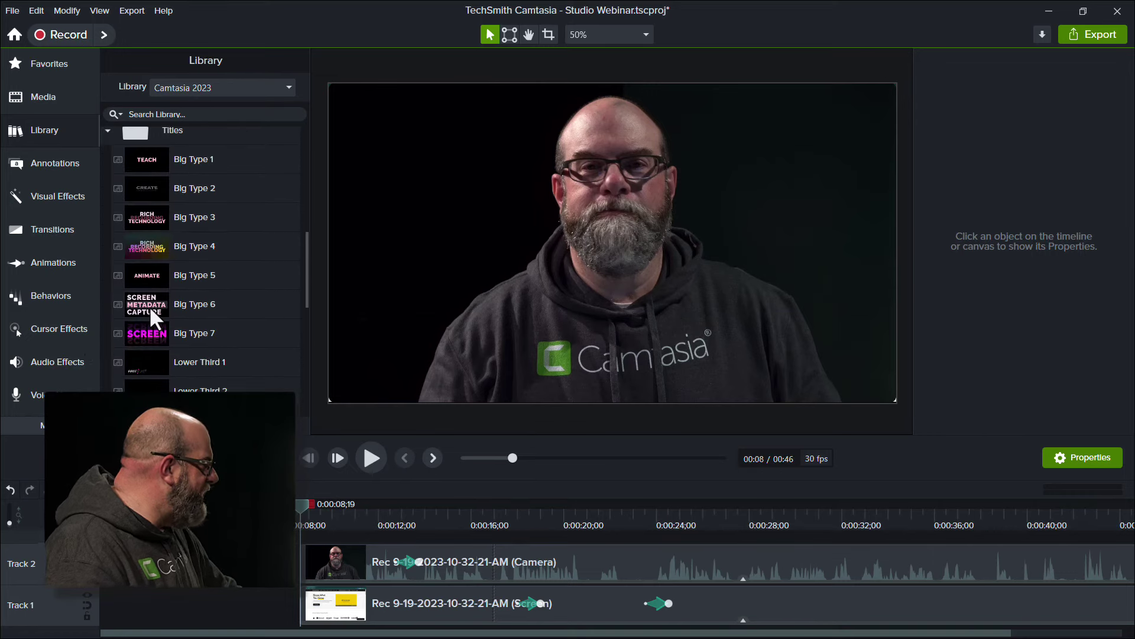
scroll(195, 272, "down", 1)
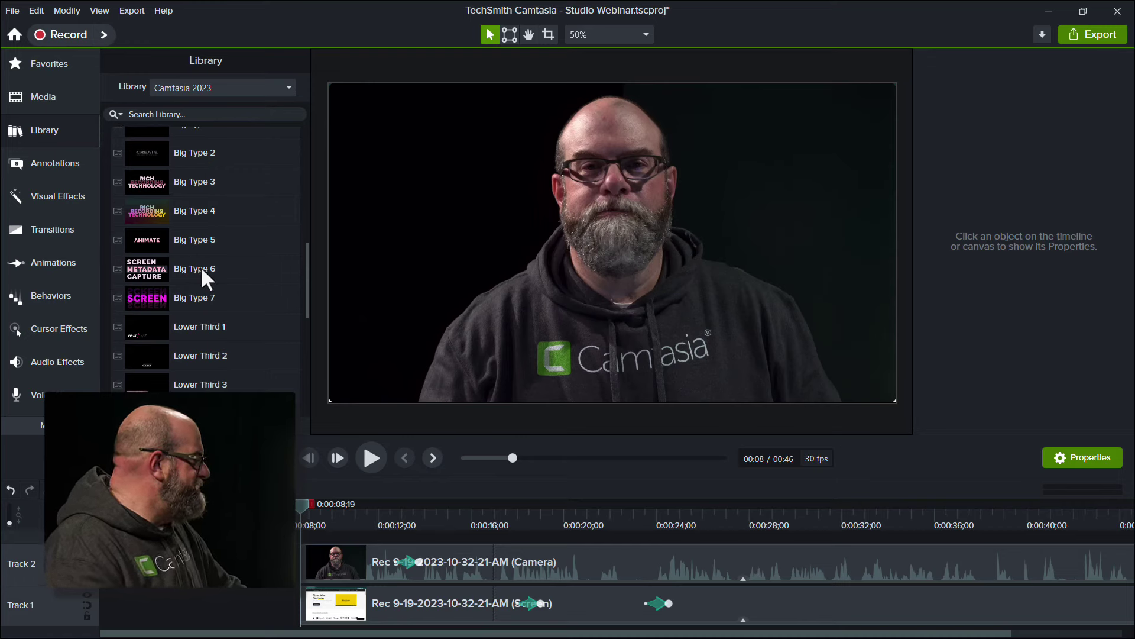
left_click_drag(197, 261, 87, 609)
Move the playhead to 0:00:02;11 within the Big Type 6 title and apply the Camtasia theme to it.
left_click_drag(300, 504, 155, 525)
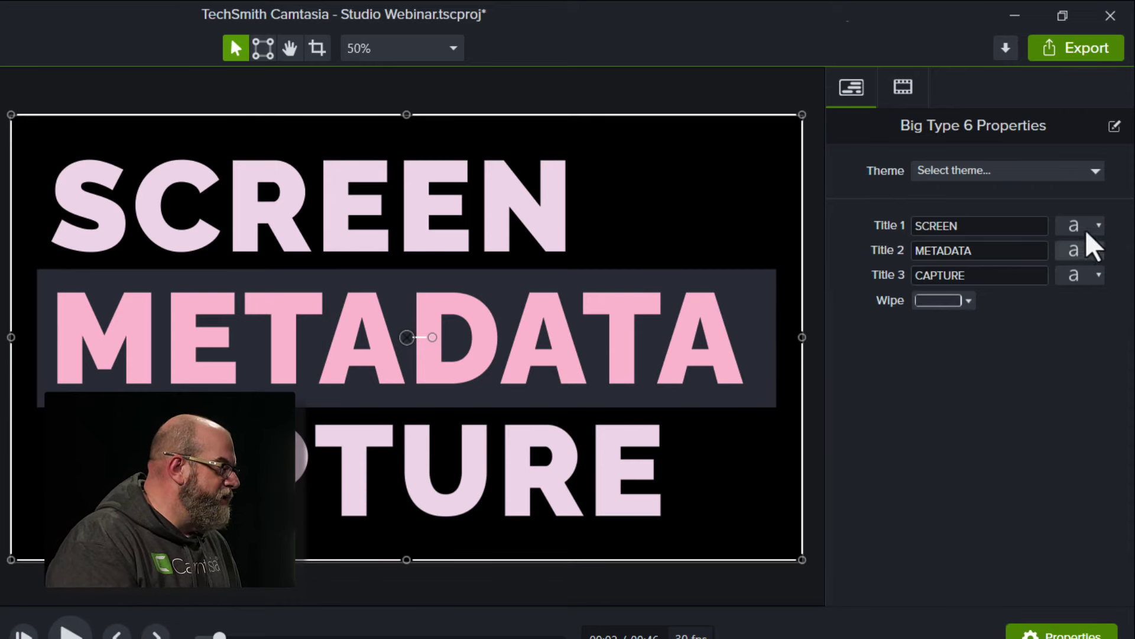
left_click(1092, 172)
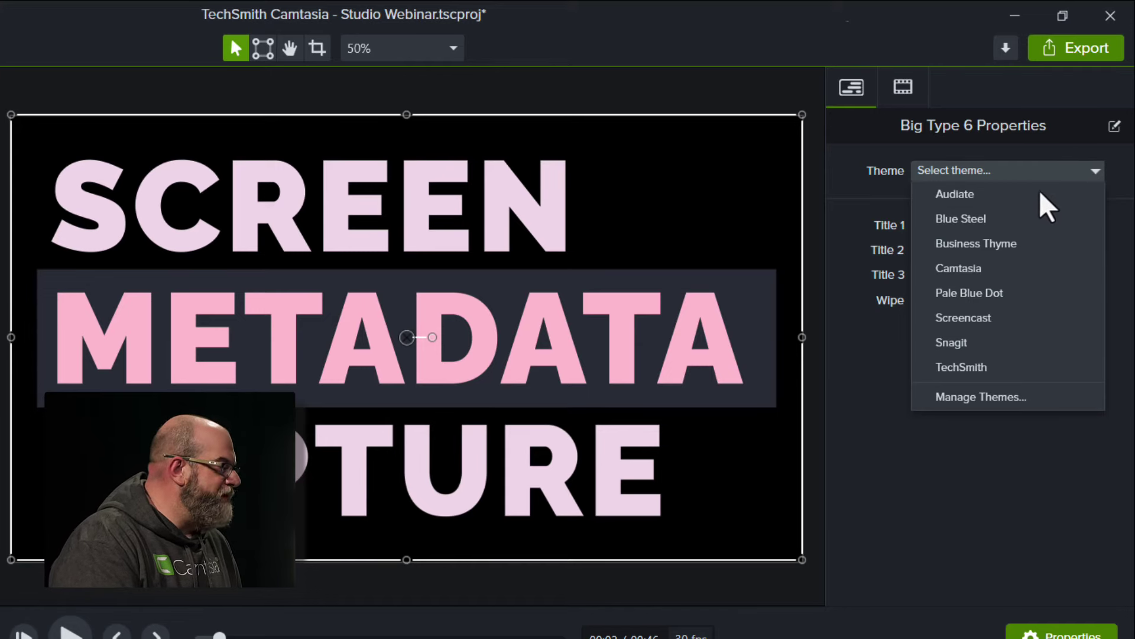
left_click(992, 267)
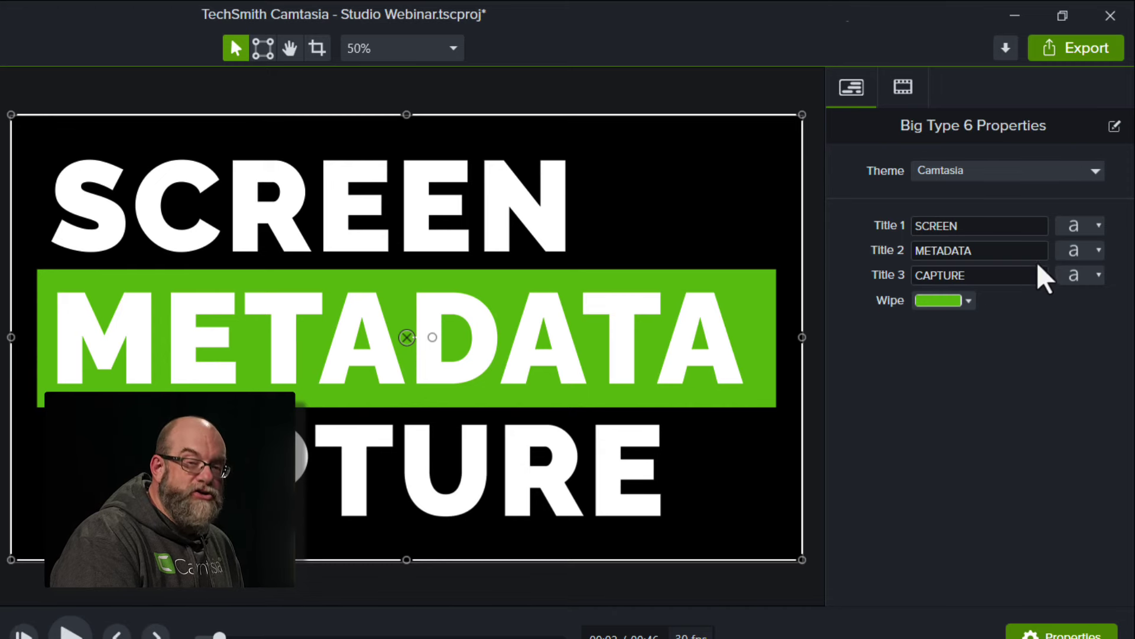
Open the Theme Manager, review its list of available themes, and close it without saving.
left_click(1096, 172)
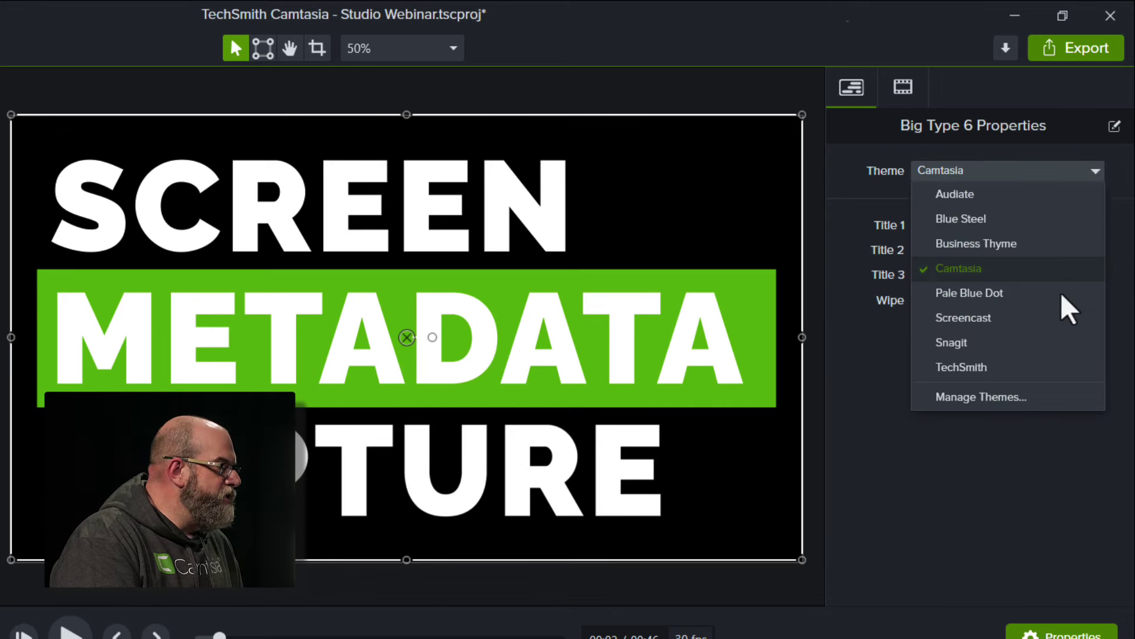
left_click(1047, 397)
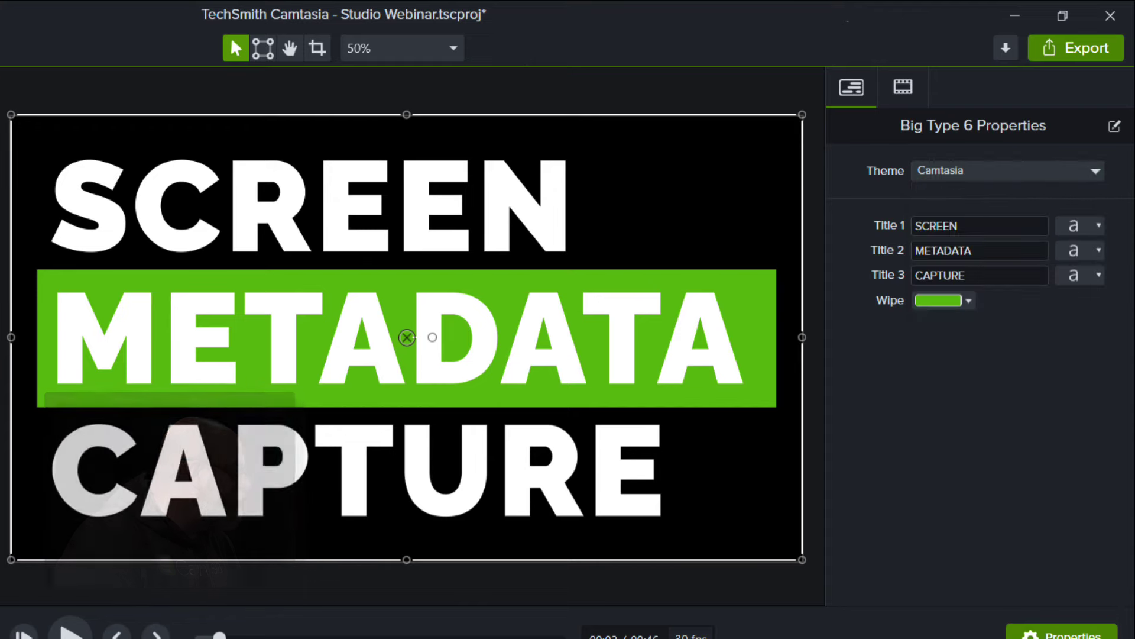
left_click(18, 15)
left_click(131, 391)
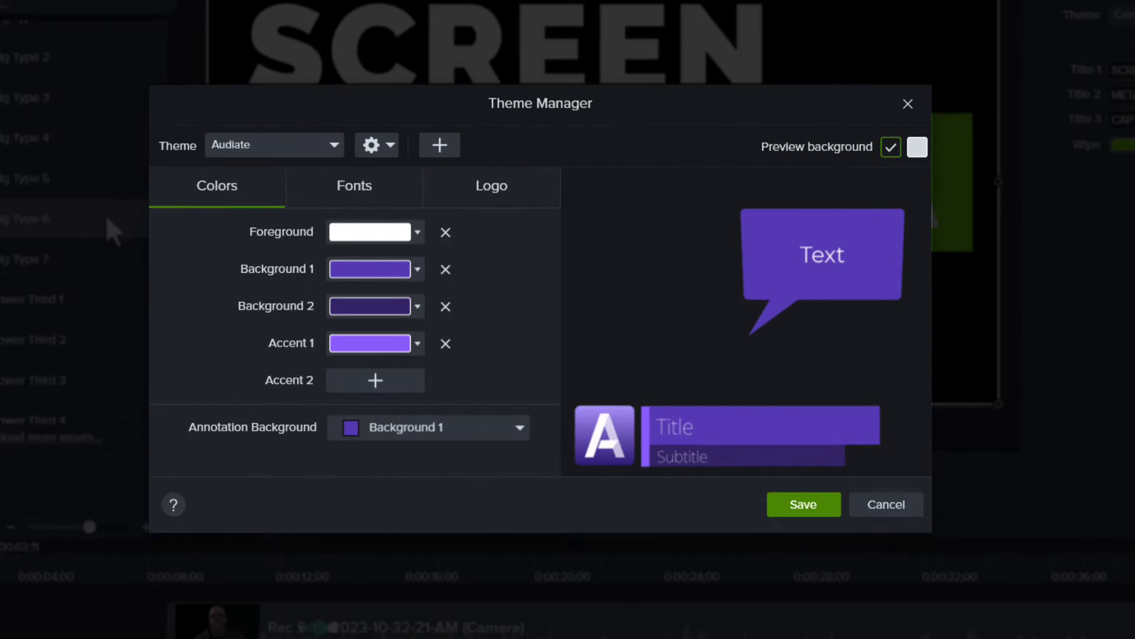
left_click(328, 143)
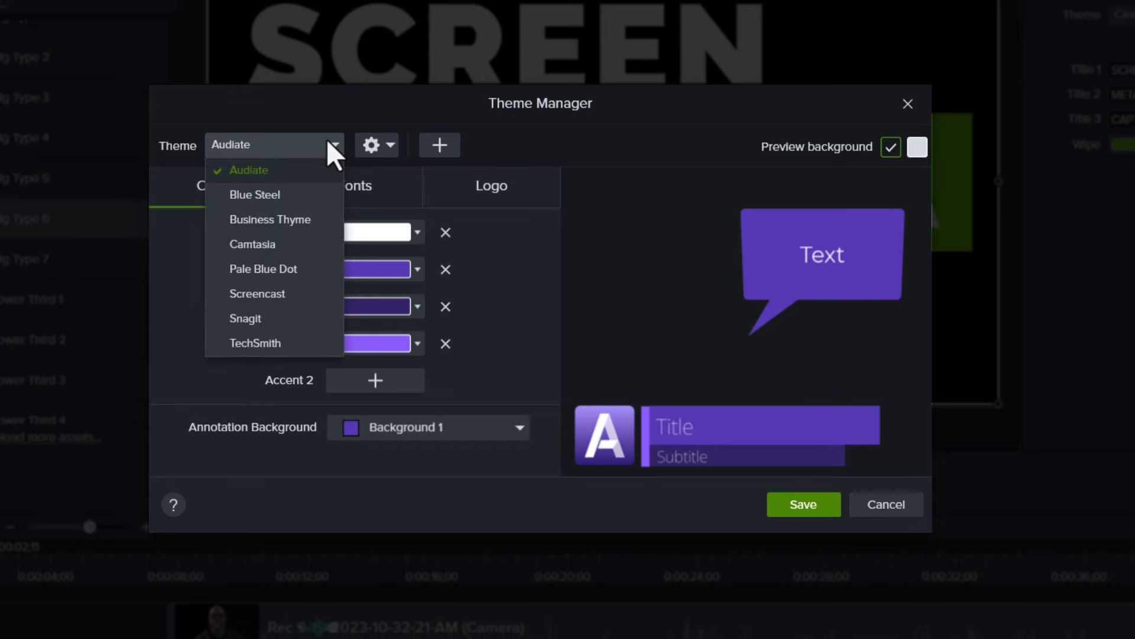
left_click(328, 143)
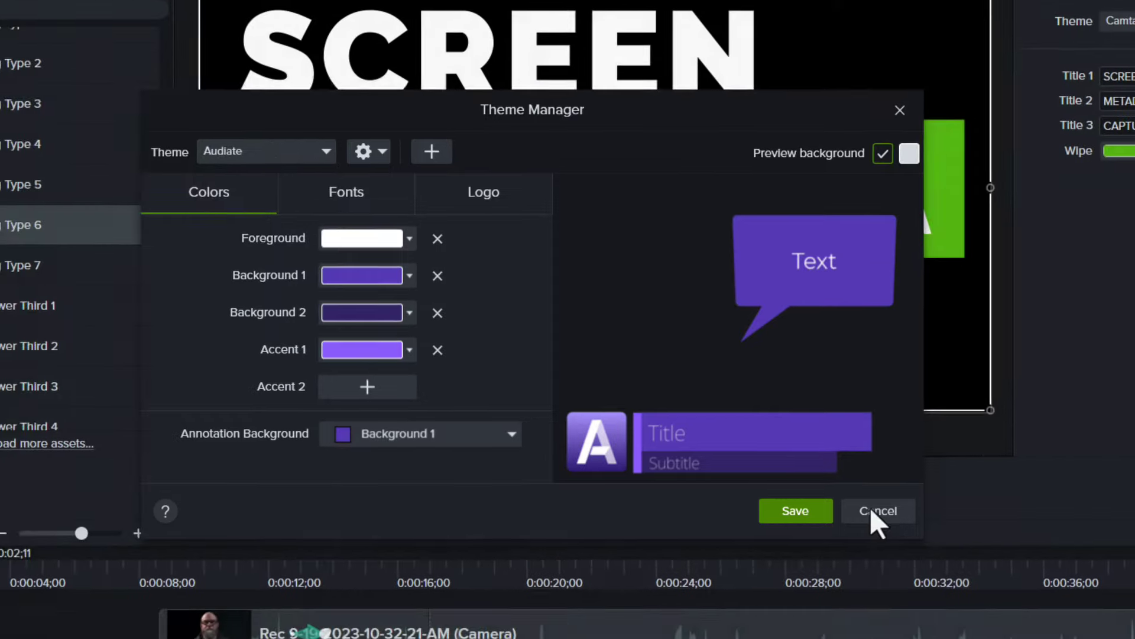
left_click(881, 503)
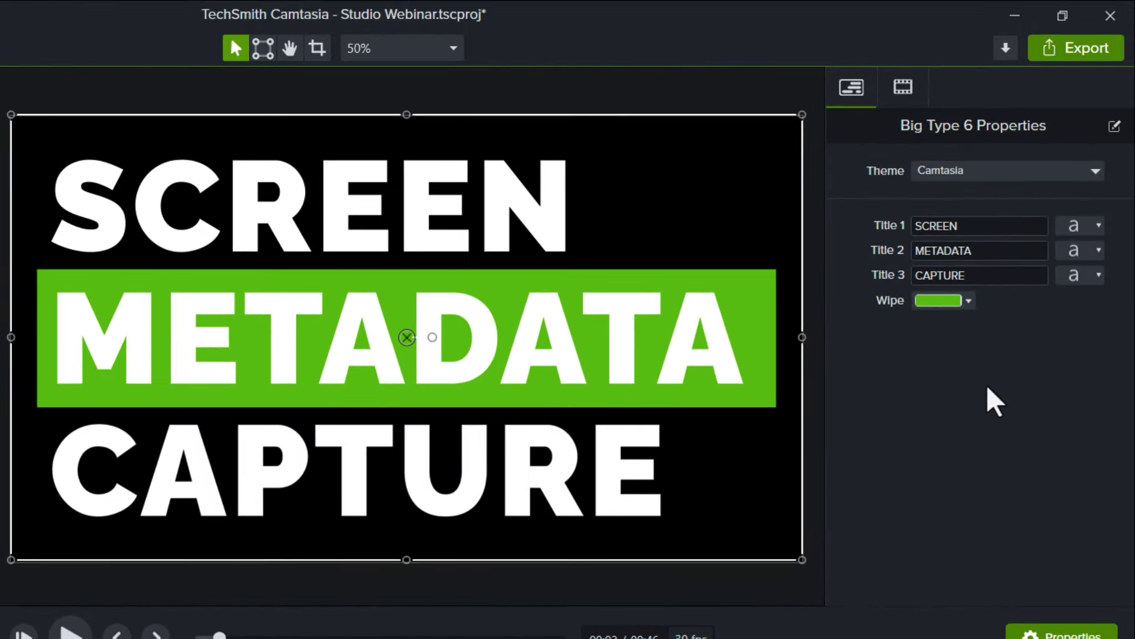
Set the Big Type 6 texts to FINDING for Title 1, TECHSMITH for Title 2 and WEBINARFS for Title 3.
double_click(979, 228)
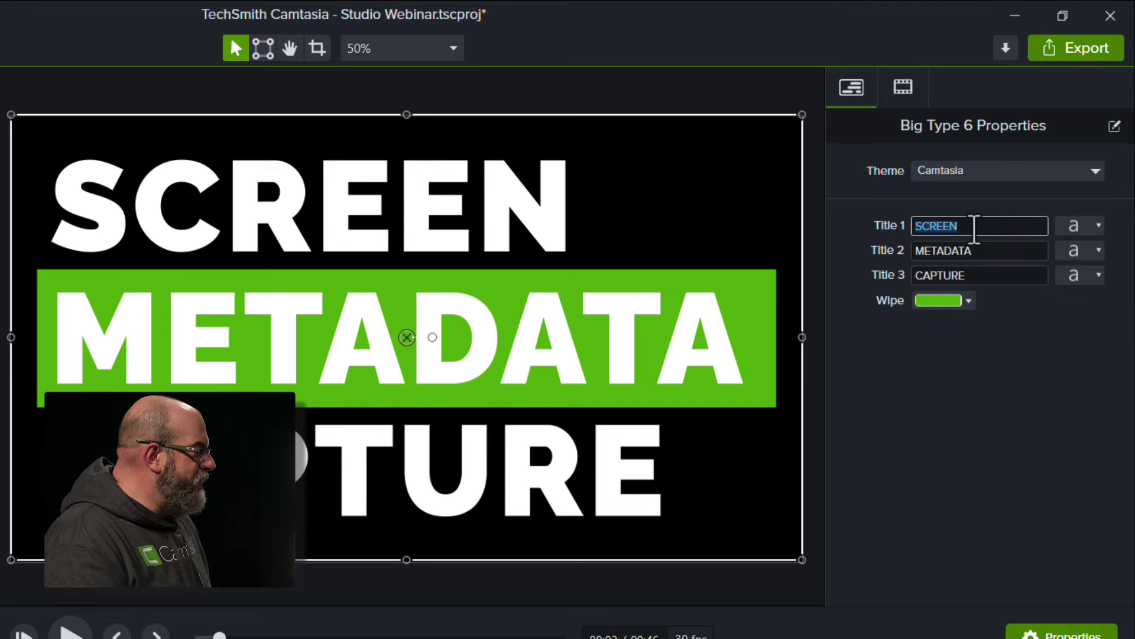
type("FINDING")
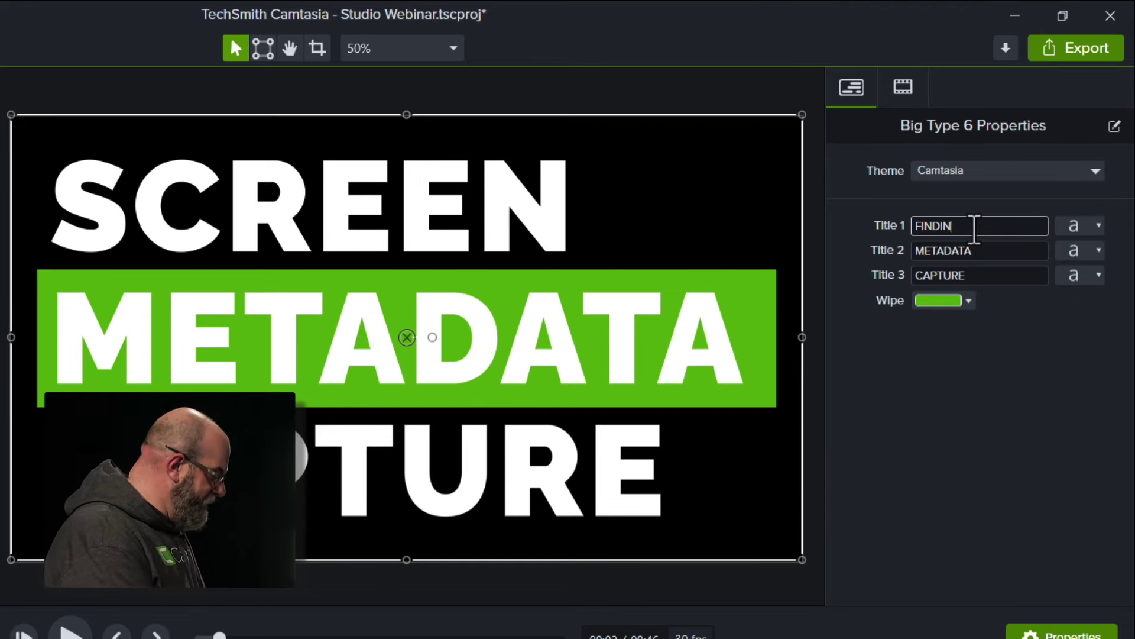
double_click(1006, 251)
type("TECHSAMITH")
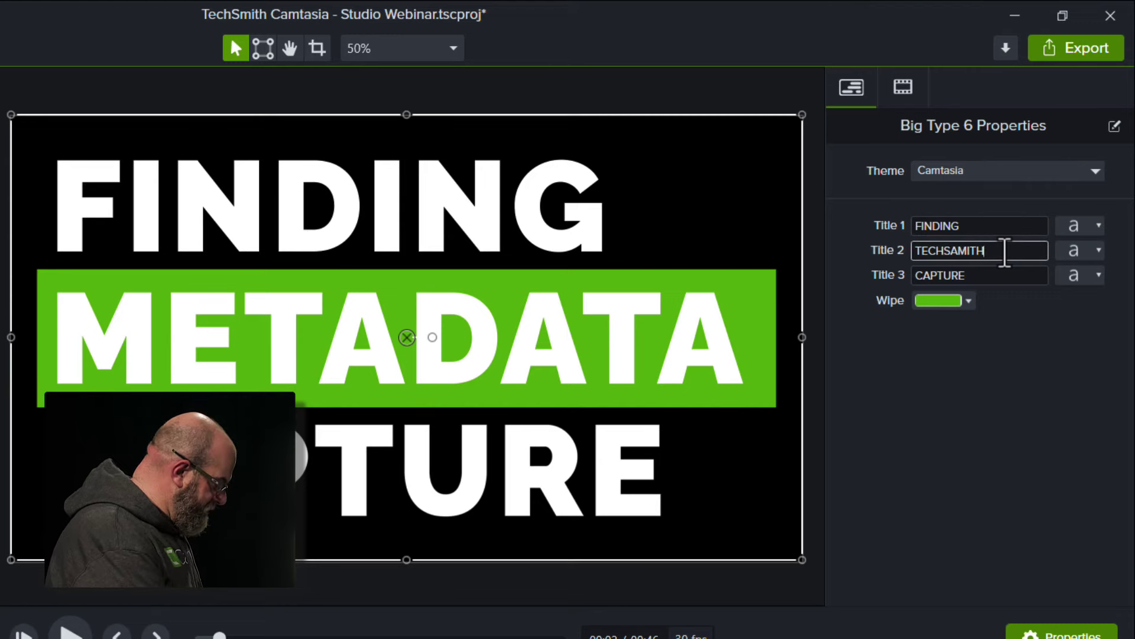
key("Left")
key("Left")
key("Left")
key("Left")
key("Left")
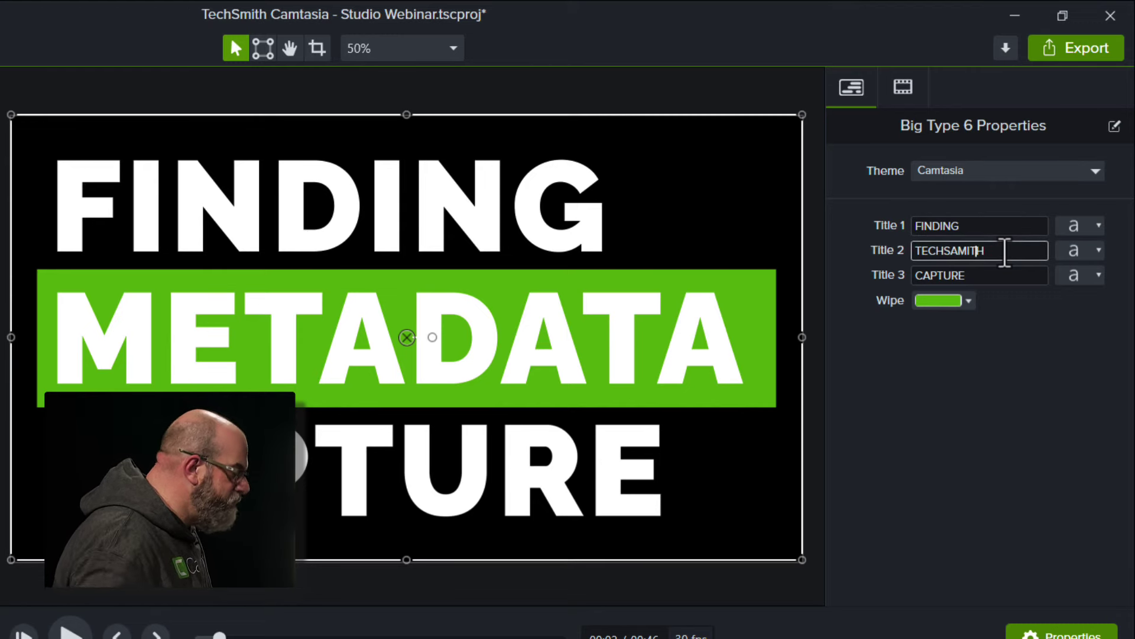
key("Delete")
key("Tab")
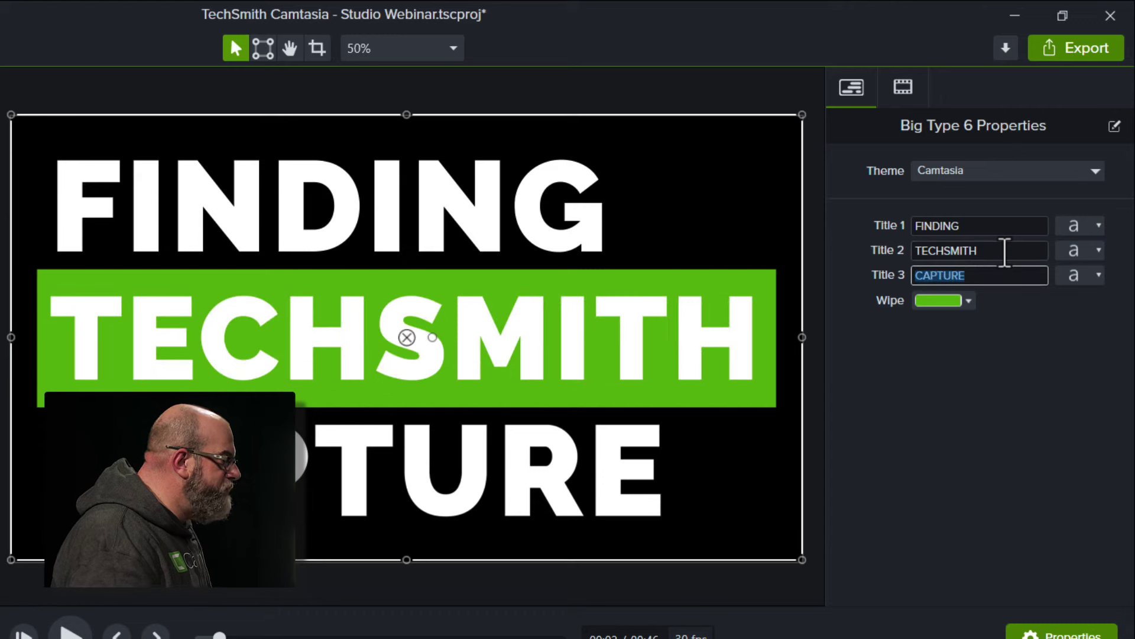
type("WEBINARFS")
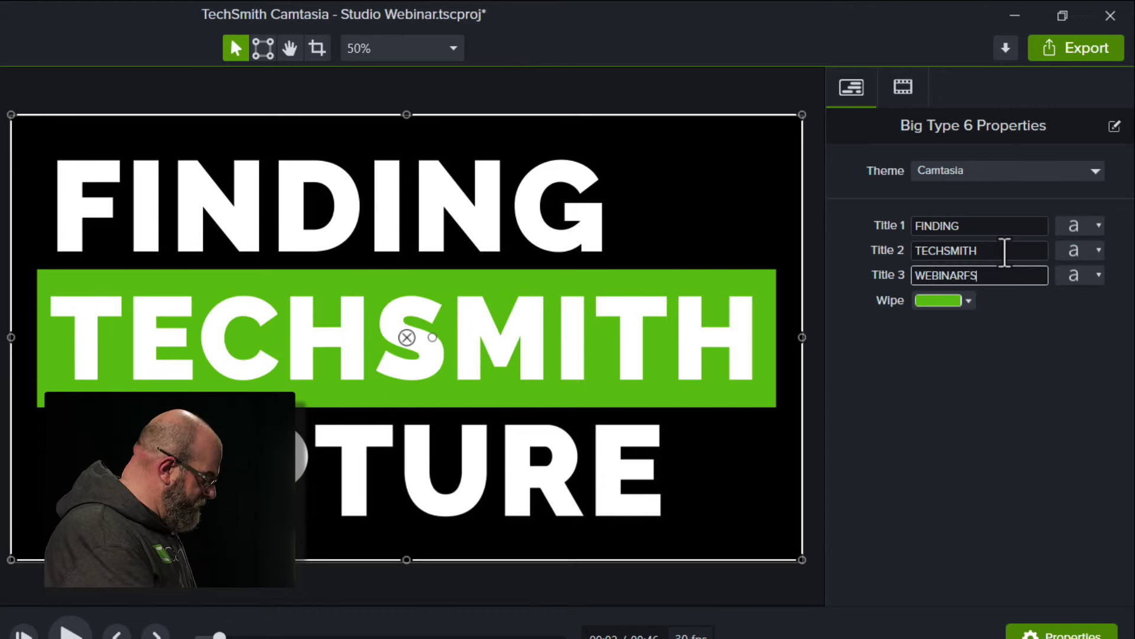
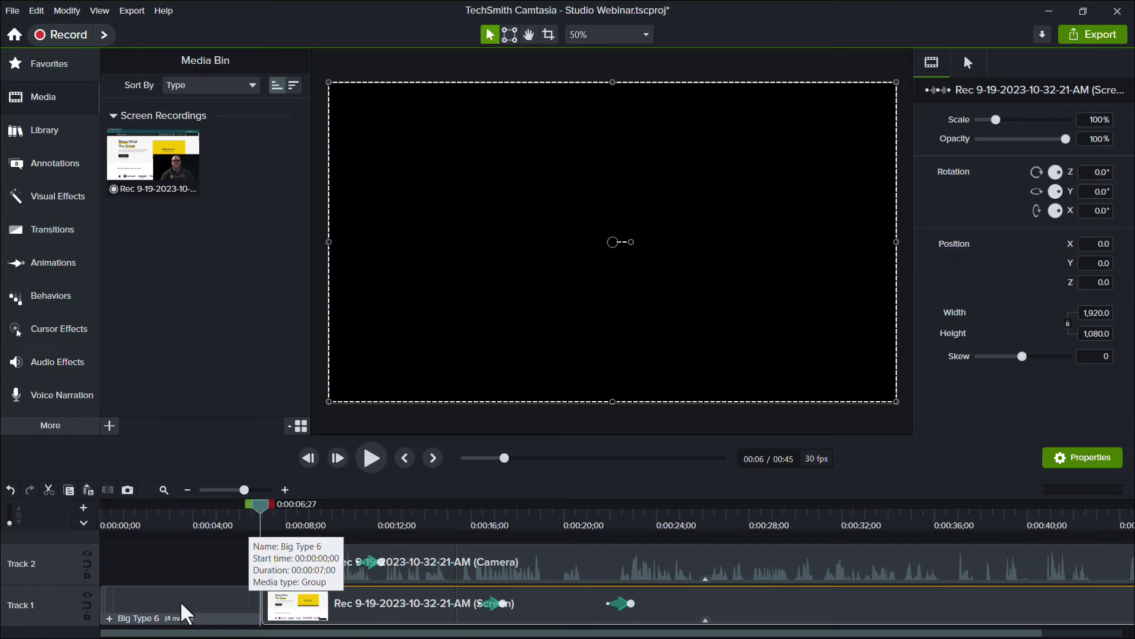
Insert a new track below Track 1 and rename the new empty track Music.
right_click(64, 606)
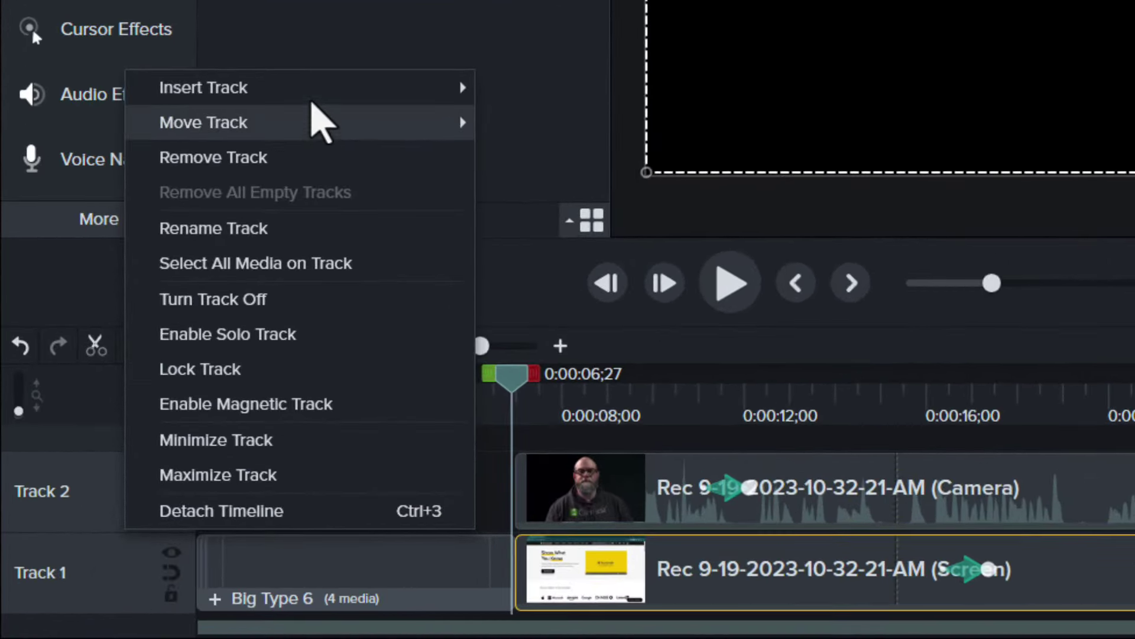
mouse_move(311, 94)
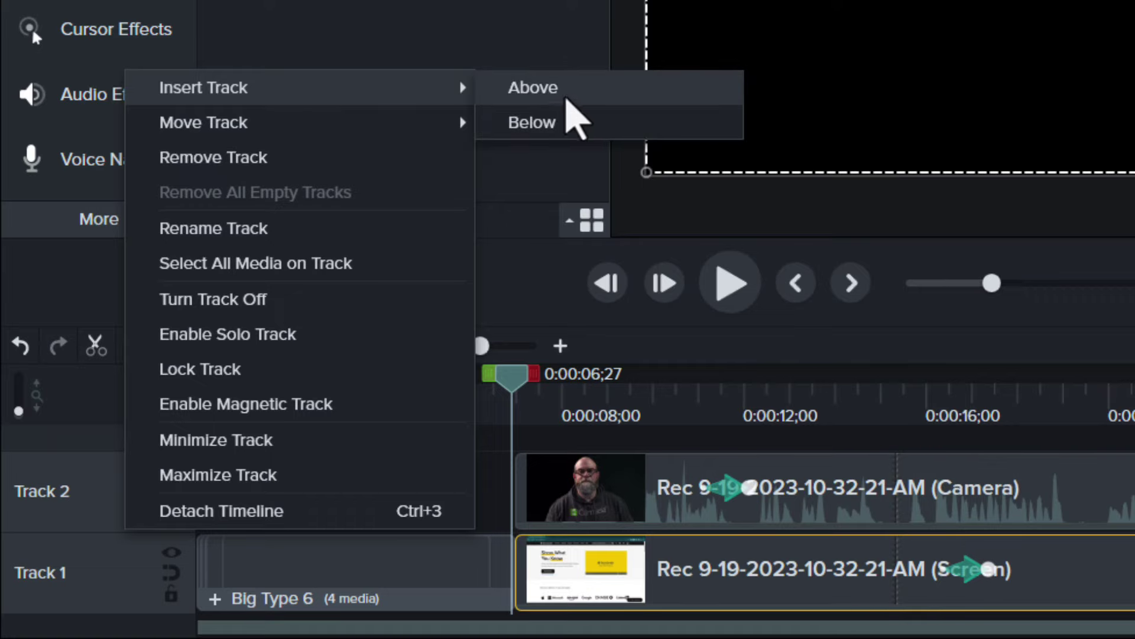
left_click(576, 122)
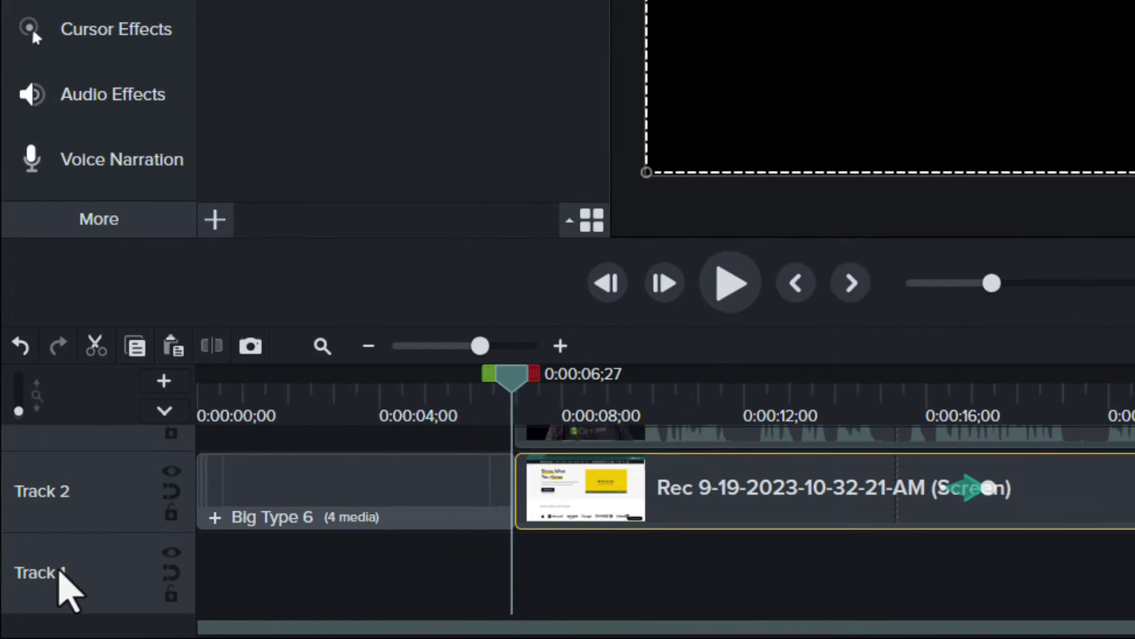
right_click(42, 588)
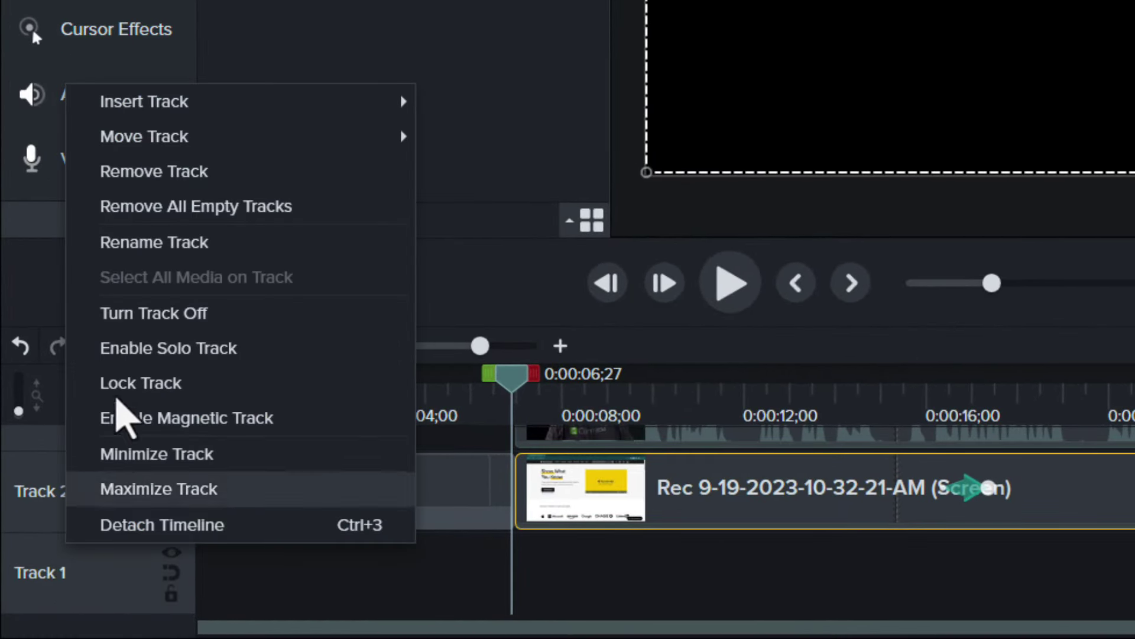
left_click(186, 244)
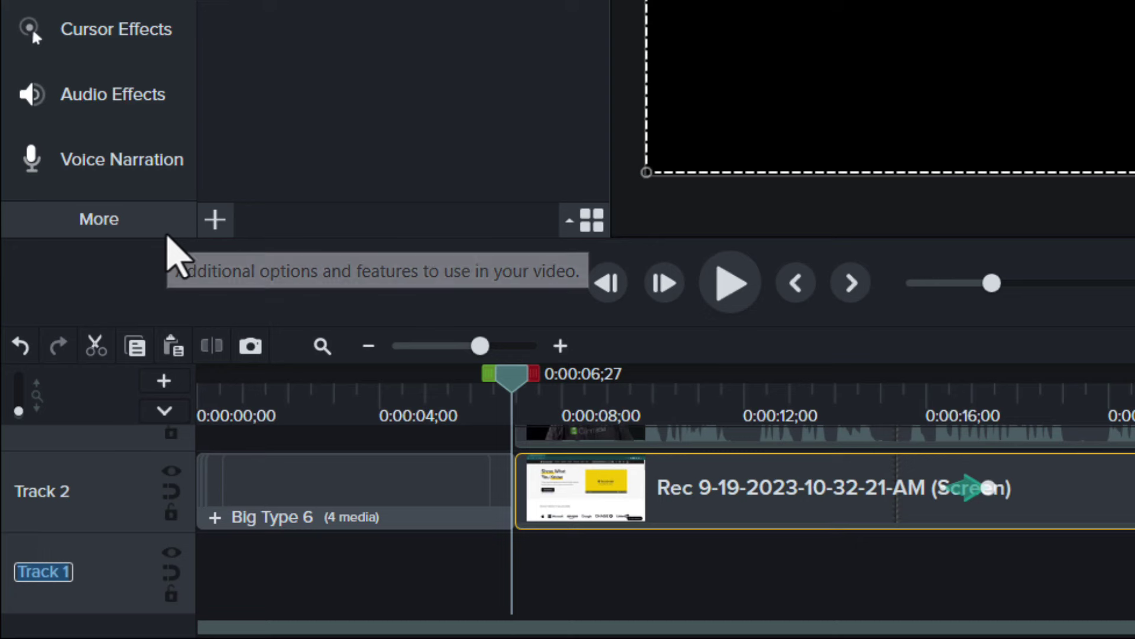
type("Music")
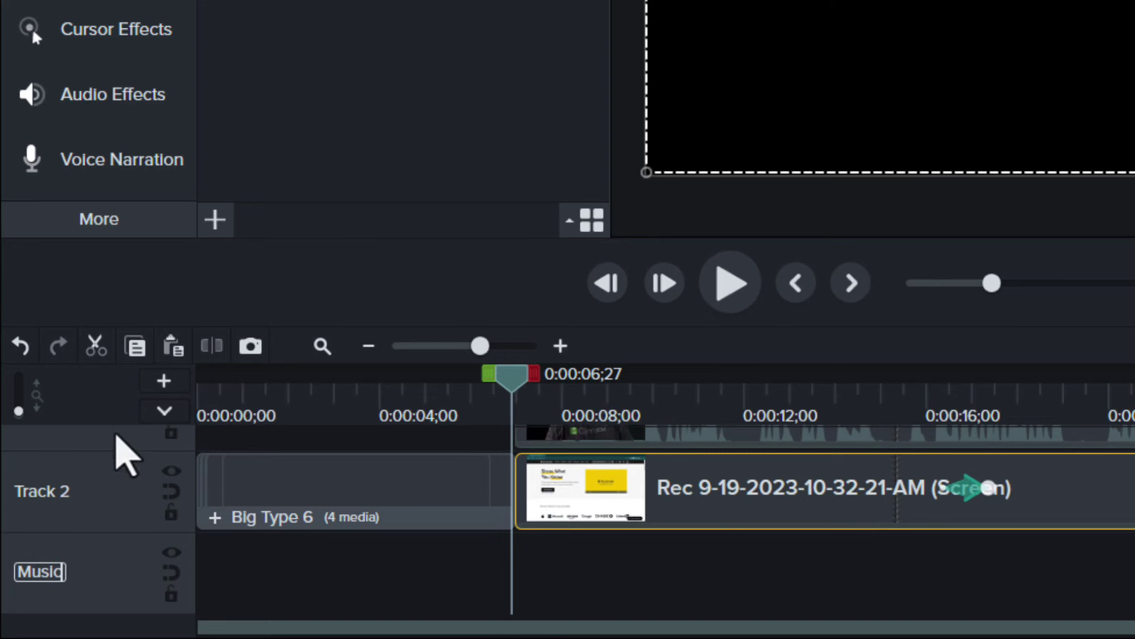
Add Hip-Hop-Chambers-88-BPM from the Camtasia 2023 library's Audio folder to the start of the Music track.
left_click(91, 489)
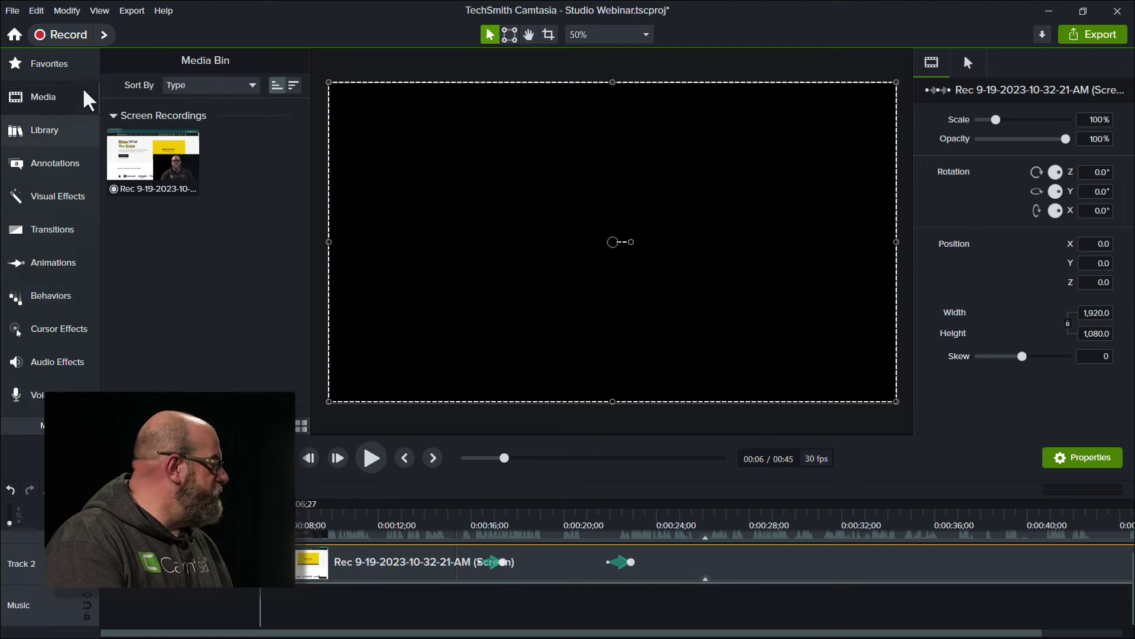
left_click(67, 131)
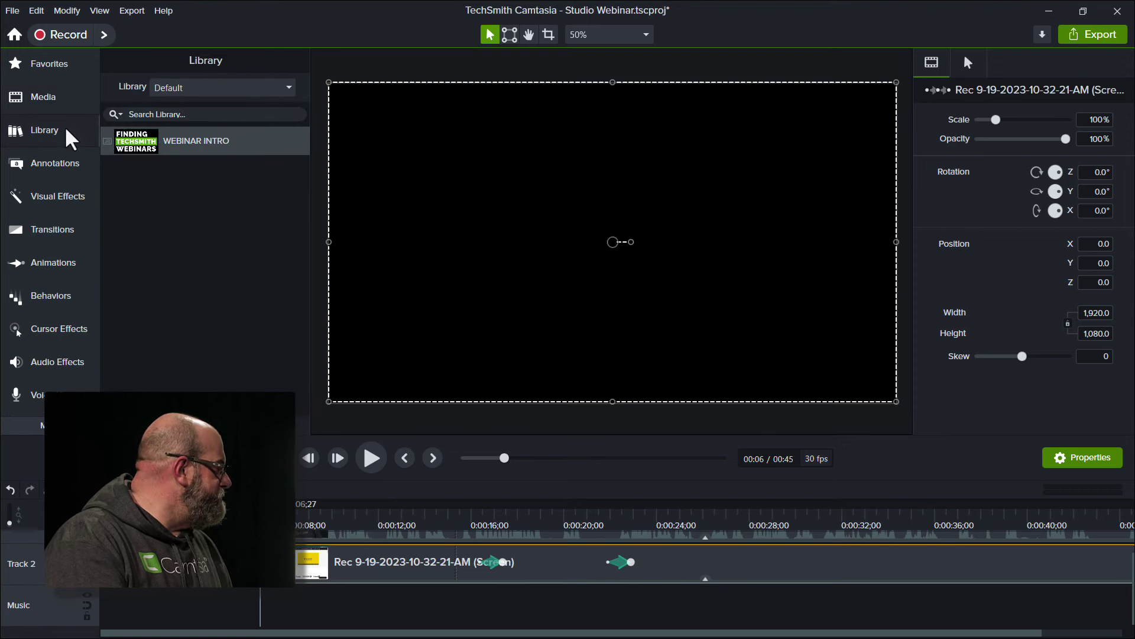
left_click(173, 89)
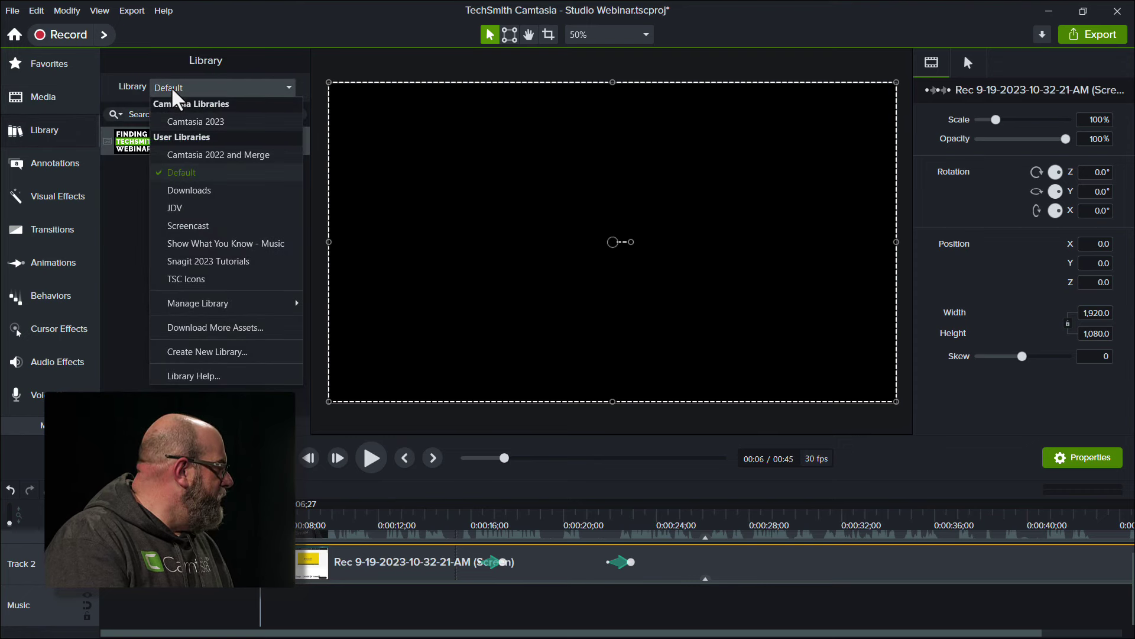
left_click(183, 123)
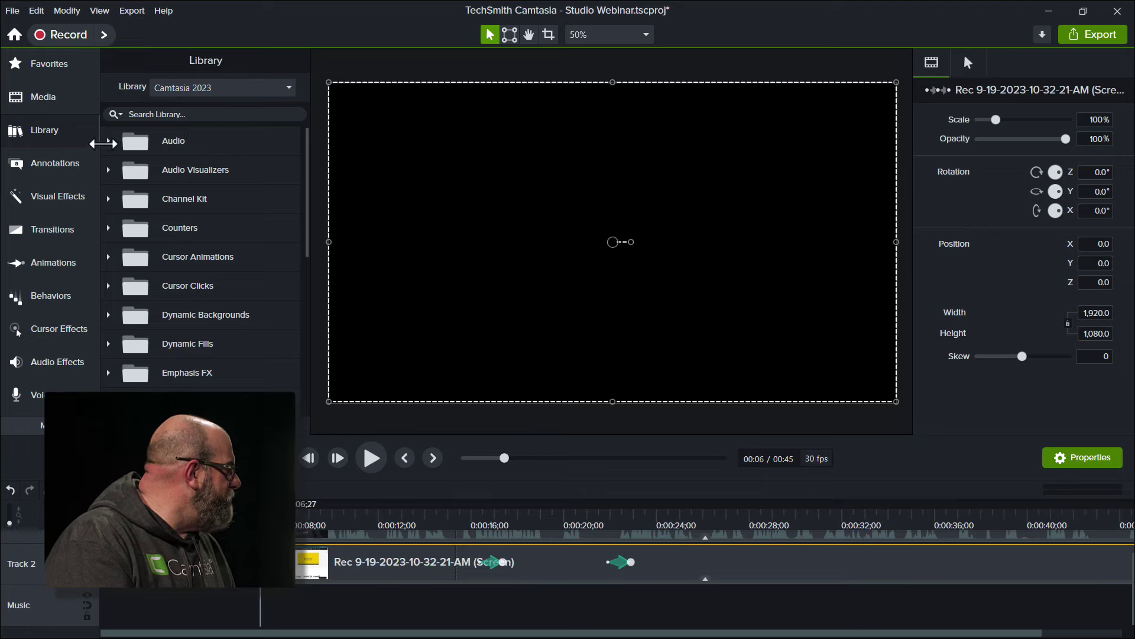
left_click(108, 142)
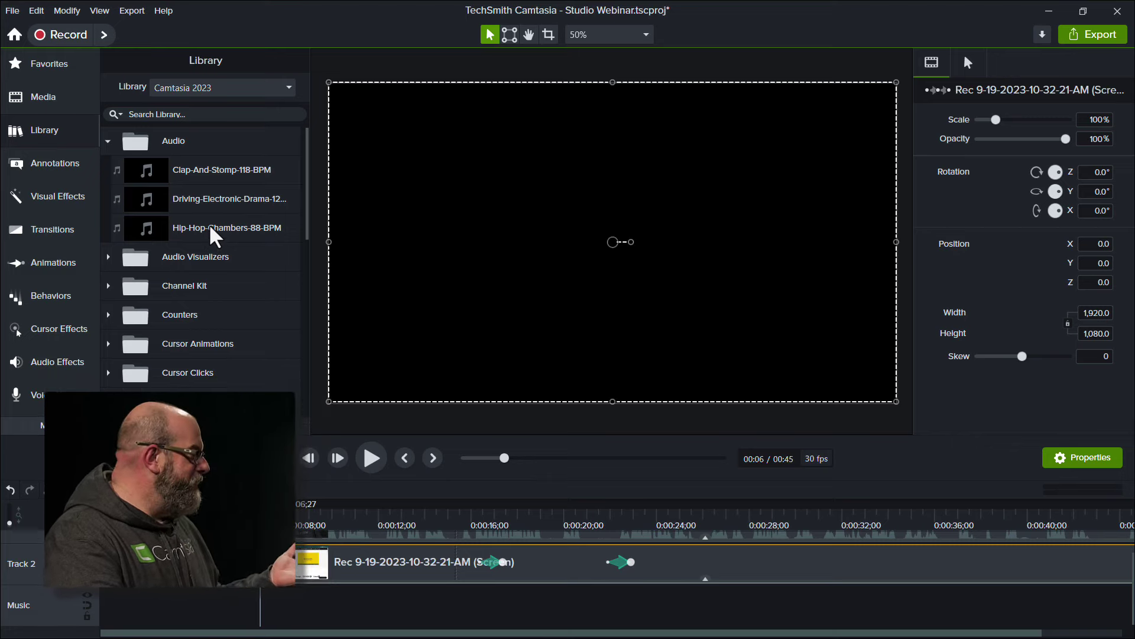
left_click_drag(216, 236, 91, 621)
Play the timeline from the beginning with the music and pause at about 0:00:10.
left_click_drag(261, 514, 100, 514)
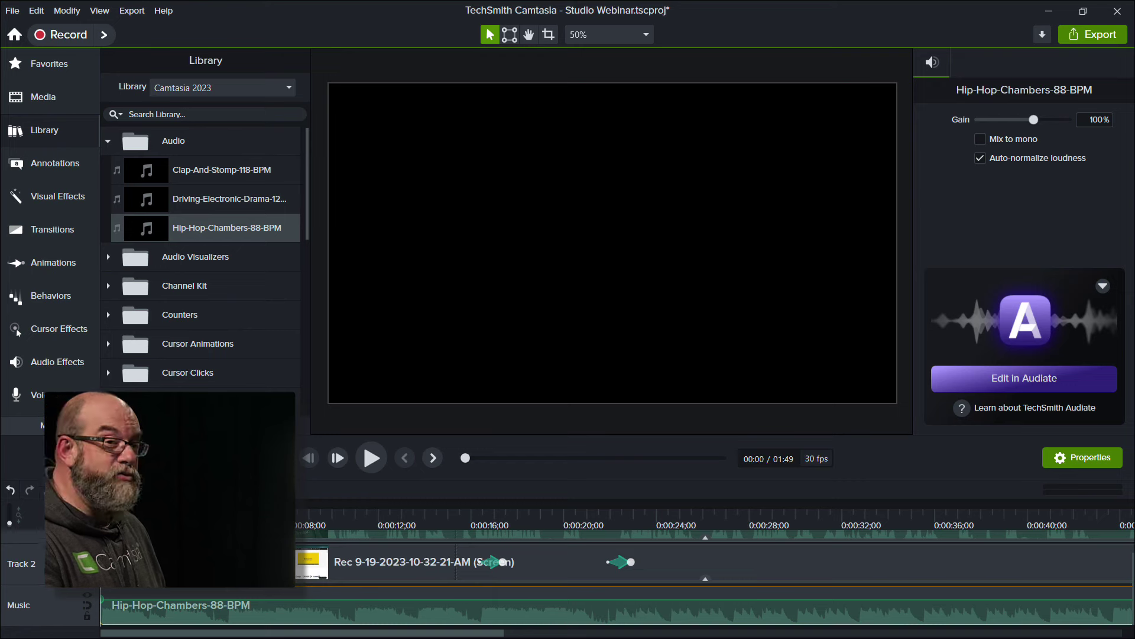
key("space")
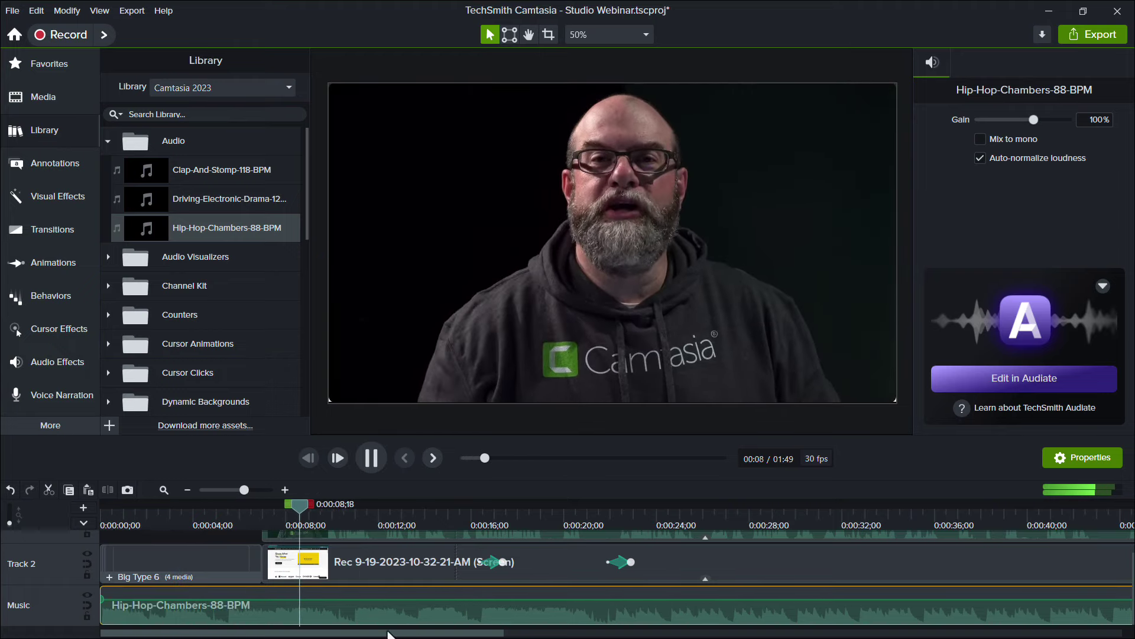
left_click(372, 453)
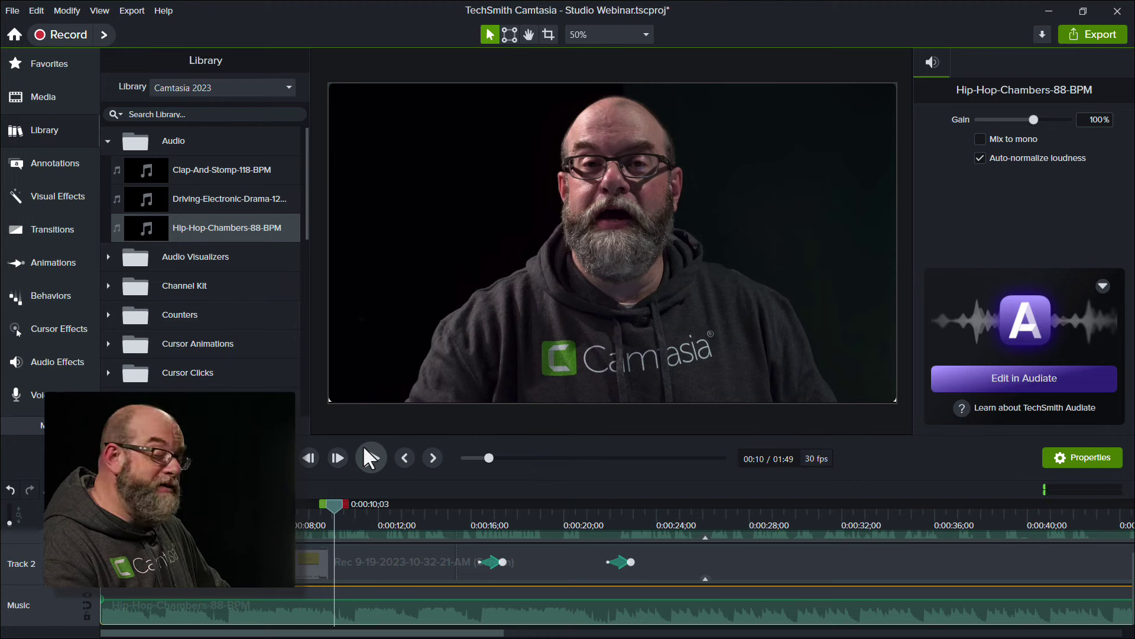
Apply the Emphasize audio effect to the camera clip on Track 3 with Ramp Position set to Span, and play back the opening.
scroll(375, 550, "up", 1)
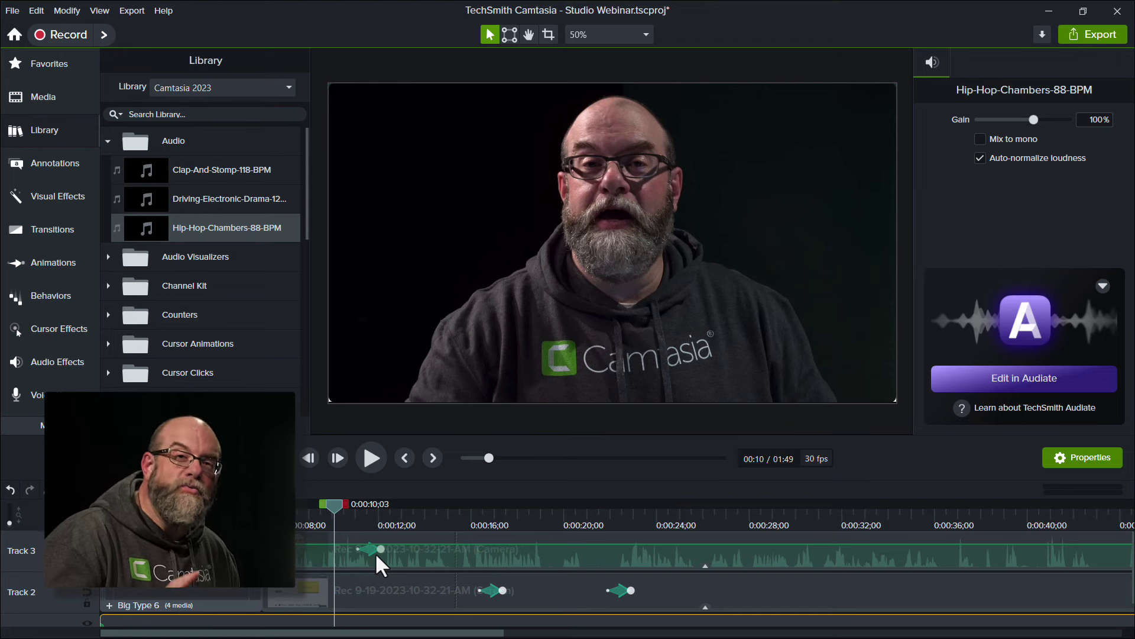
scroll(332, 547, "down", 1)
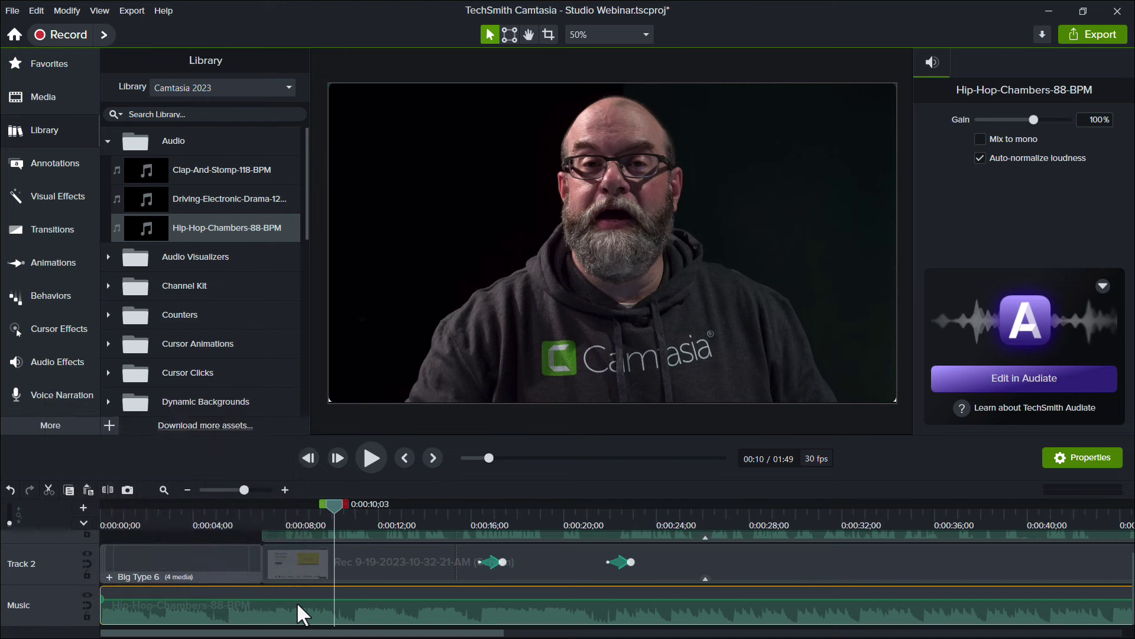
left_click(57, 351)
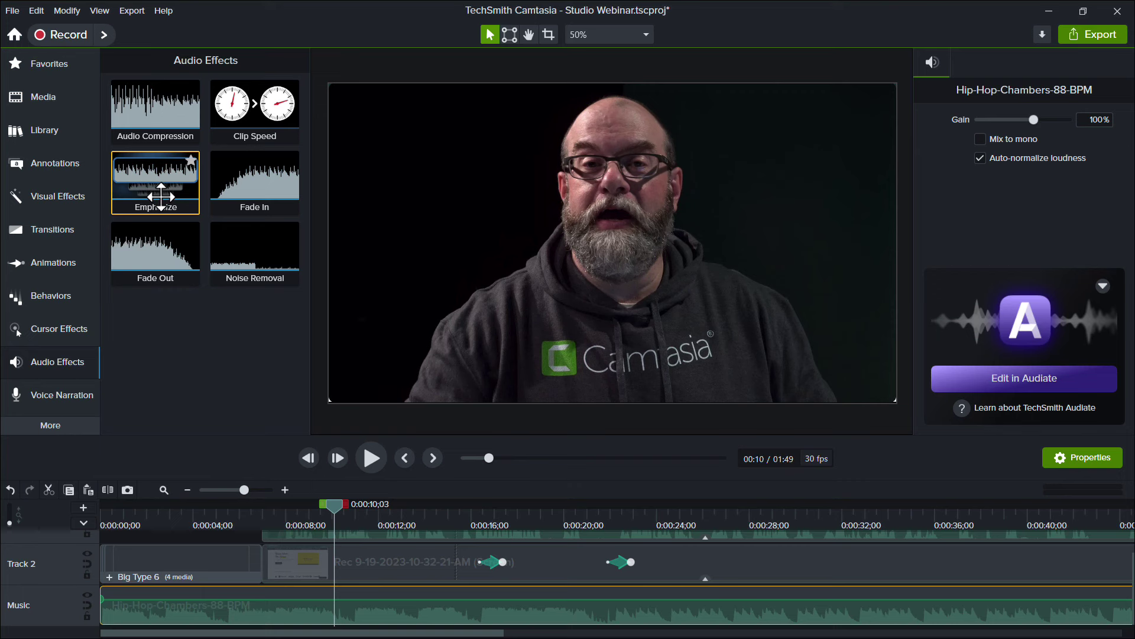
left_click_drag(162, 188, 339, 576)
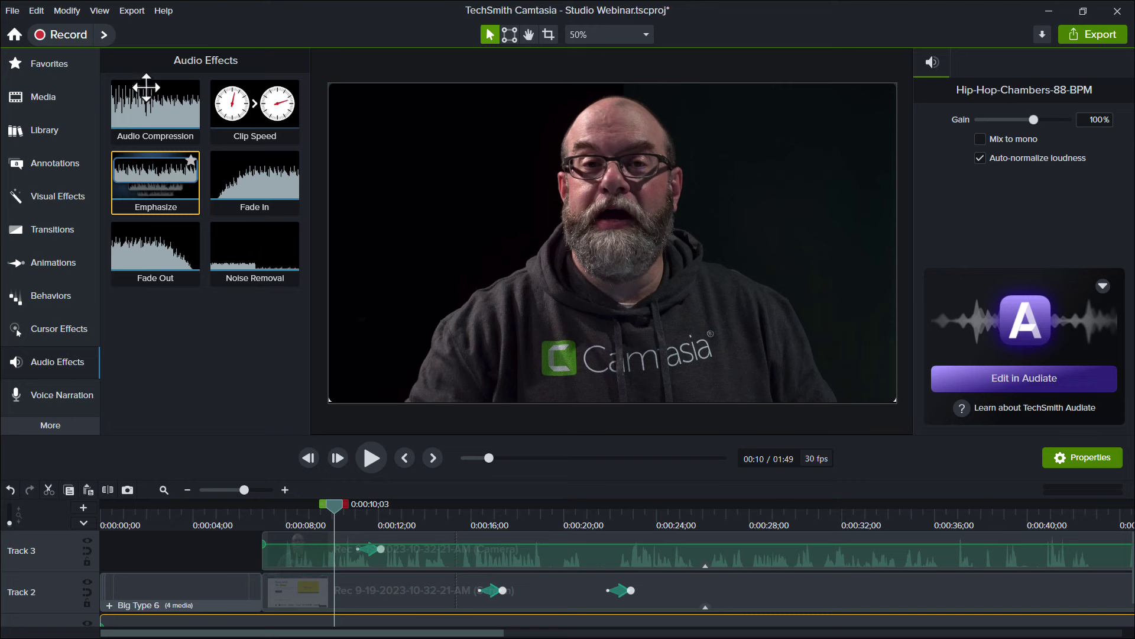
left_click_drag(155, 178, 313, 539)
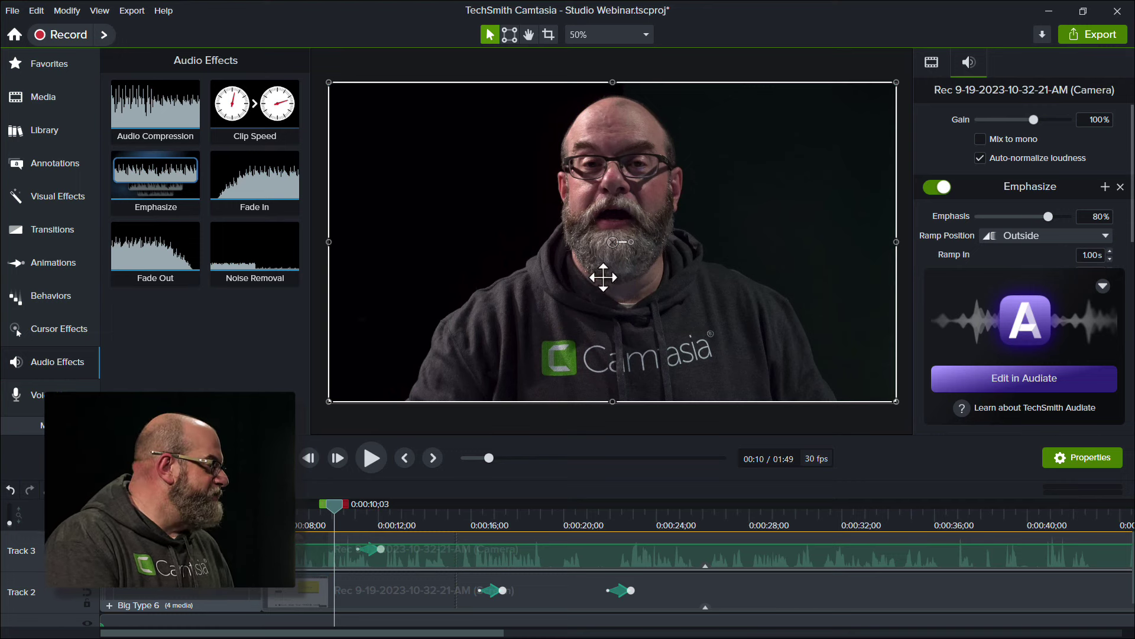
left_click(1018, 236)
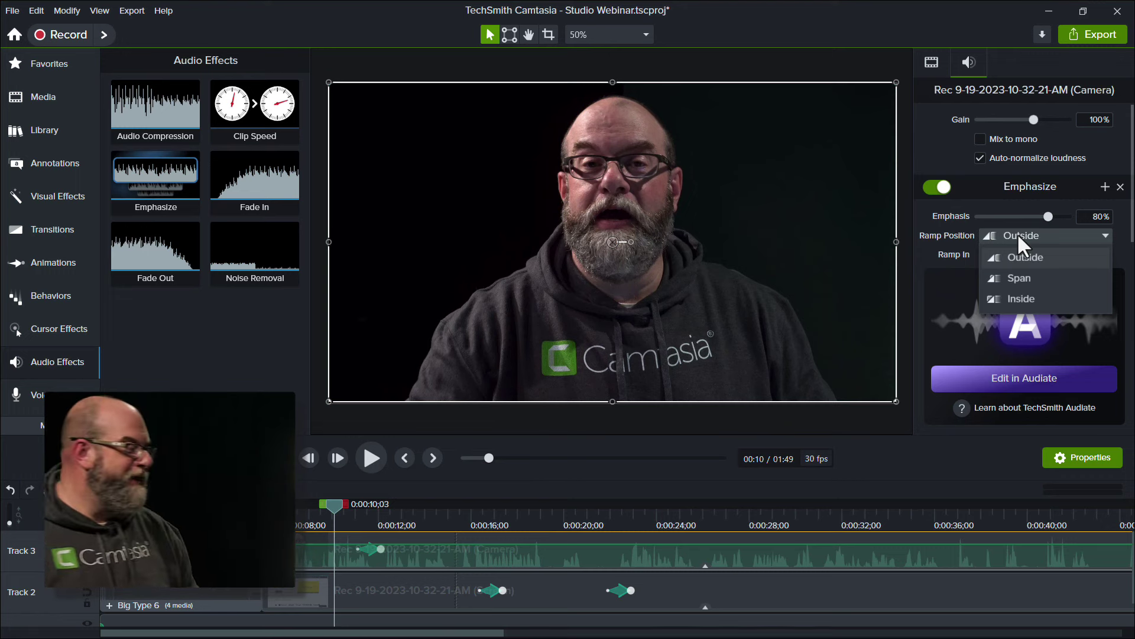
left_click(1052, 278)
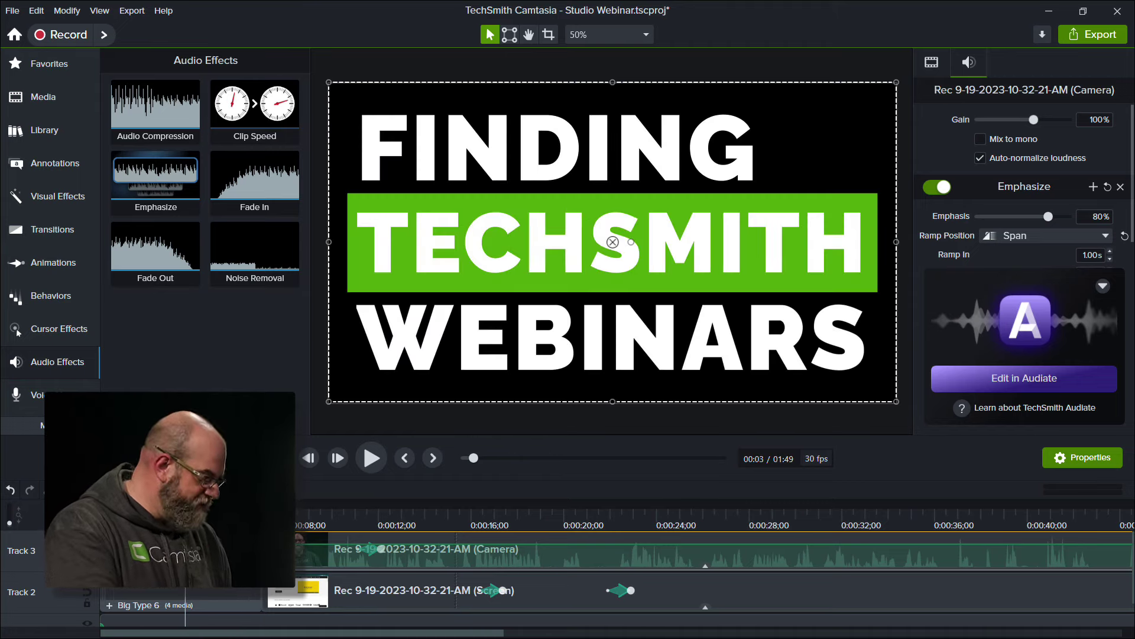
key("space")
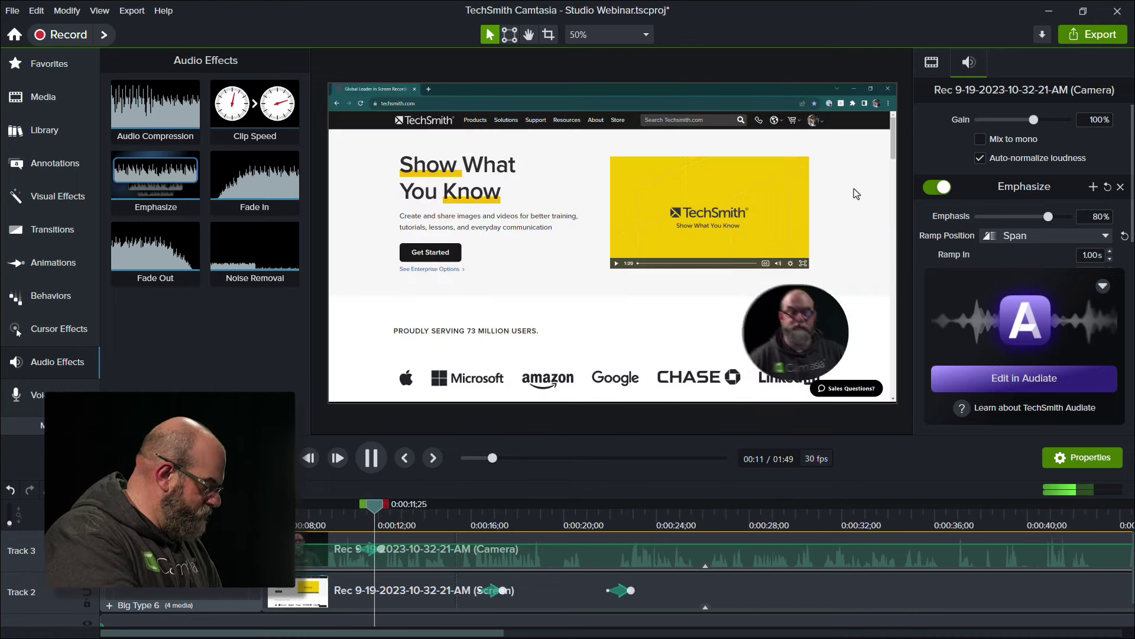
key("space")
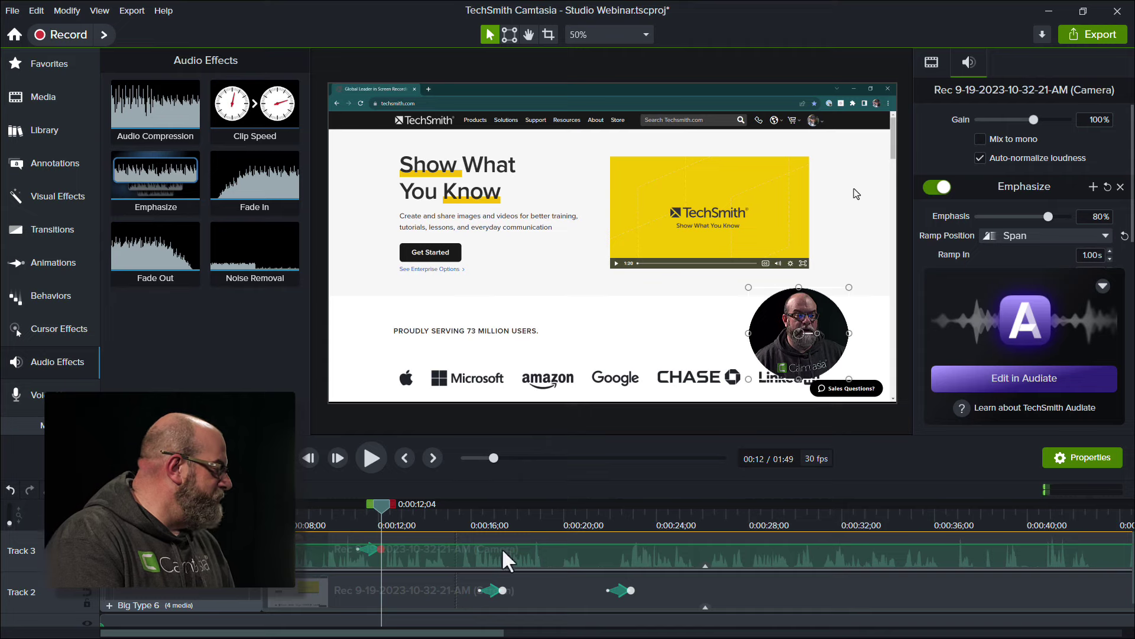
Split the music clip at 0:00:12;29 and delete the part after the split.
scroll(503, 549, "down", 1)
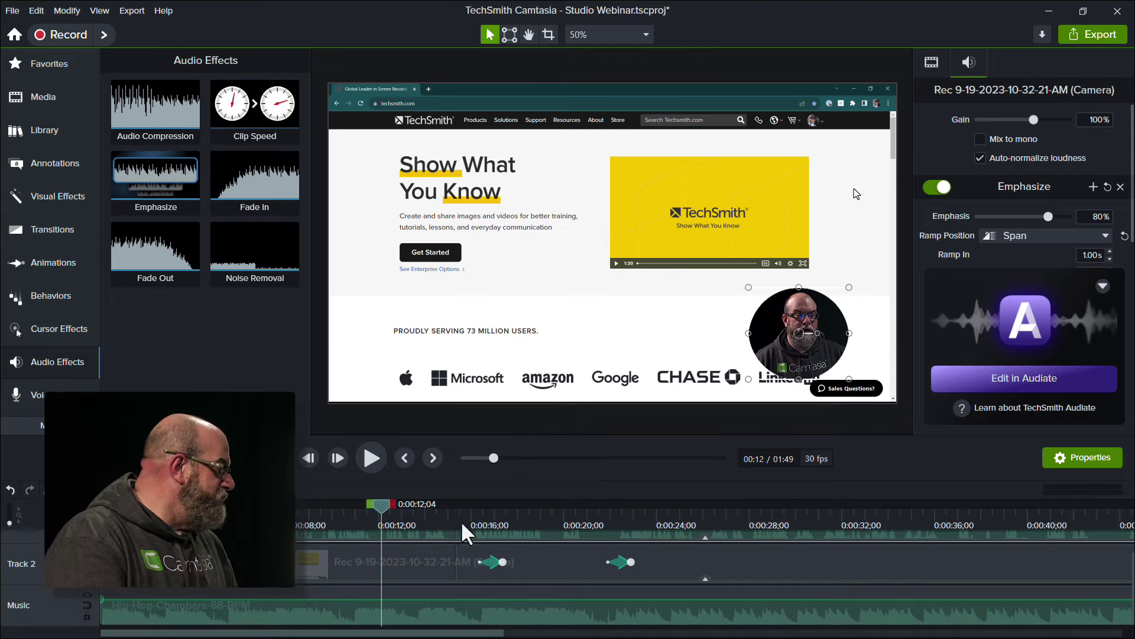
left_click_drag(381, 506, 401, 508)
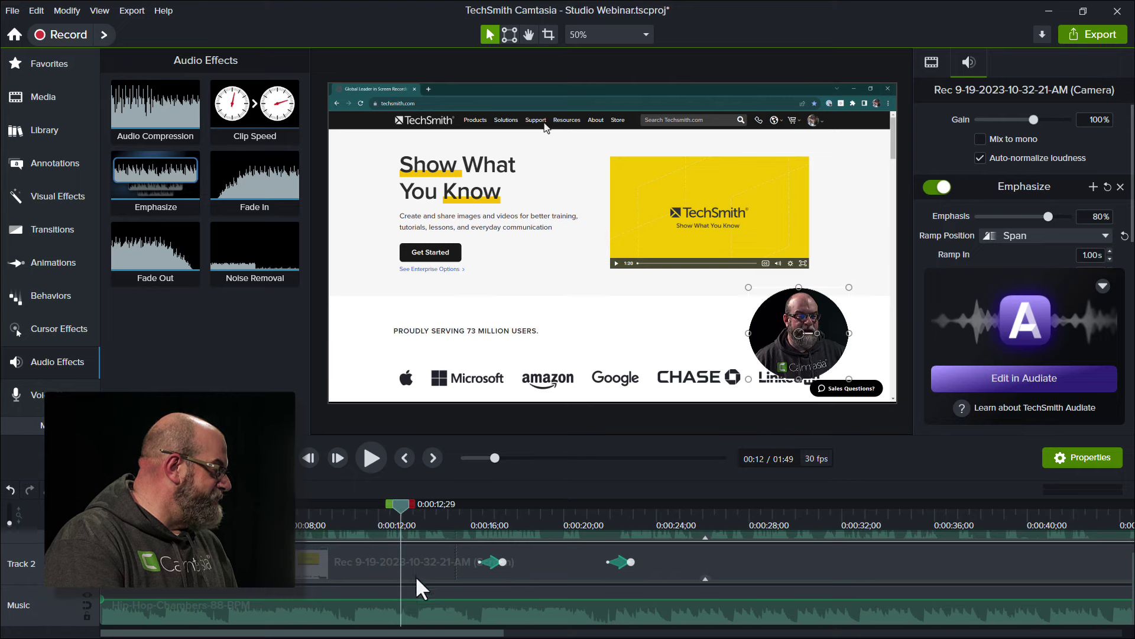
left_click(418, 604)
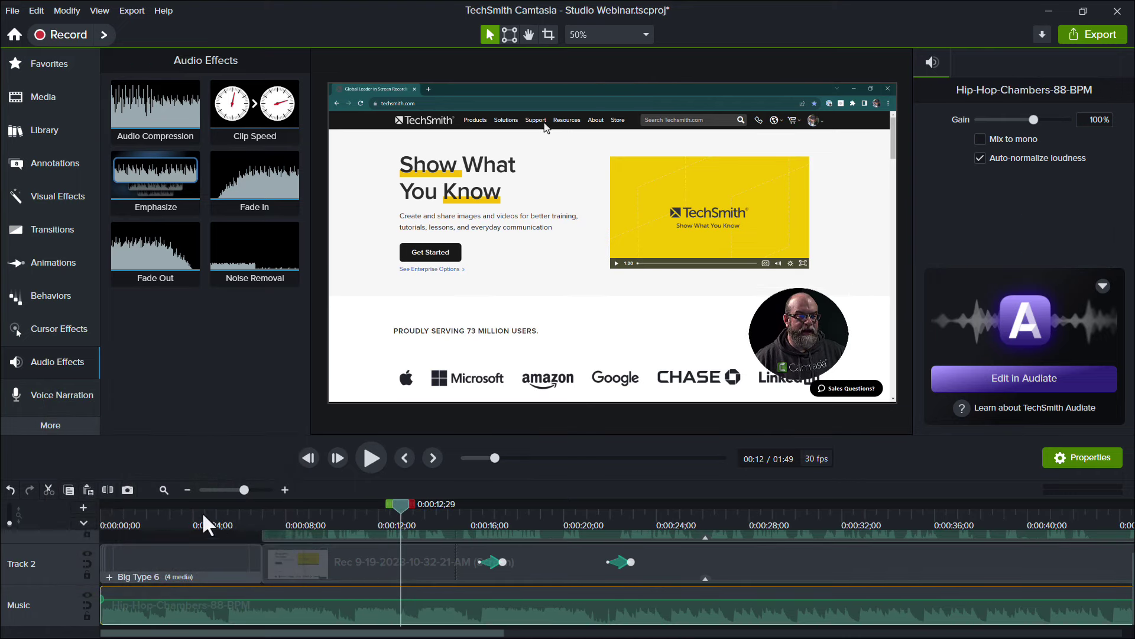
left_click(108, 489)
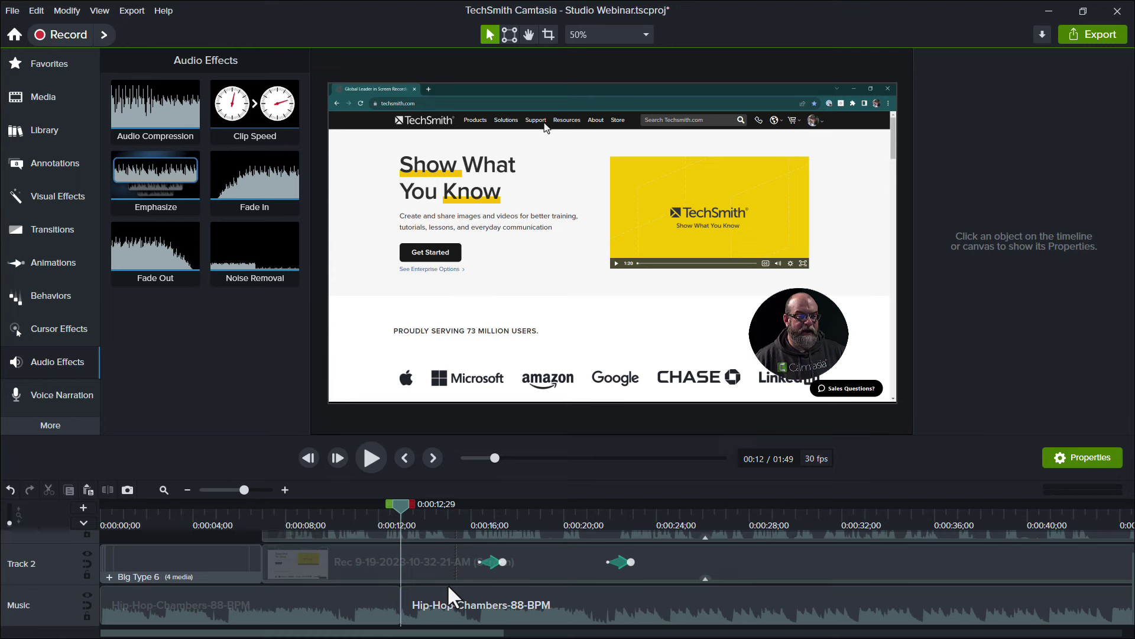
left_click(448, 600)
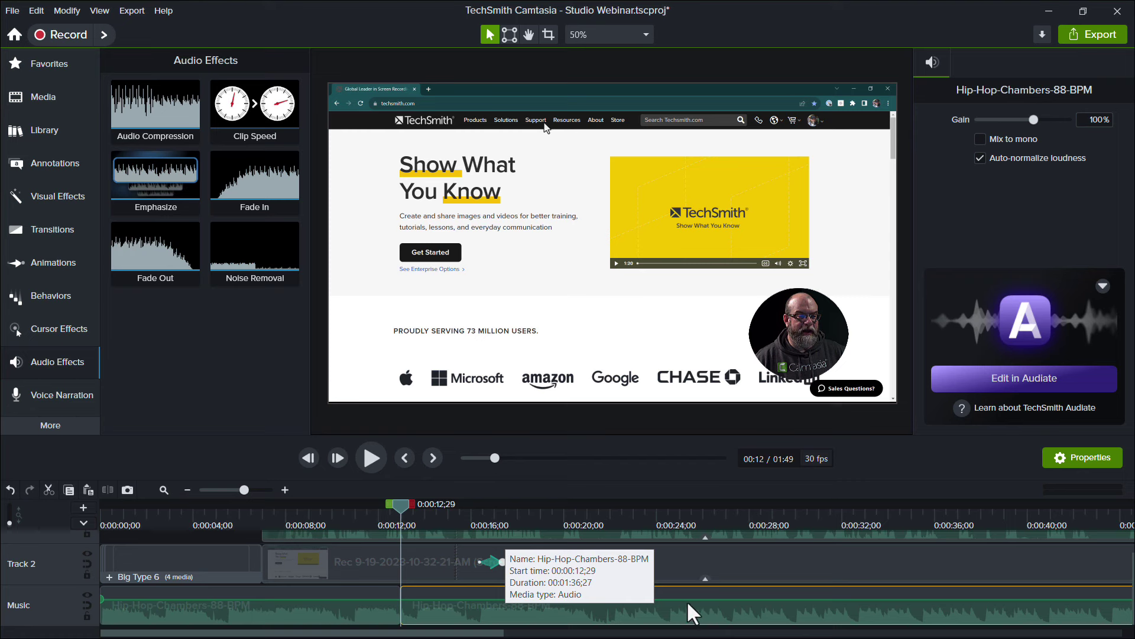
key("Delete")
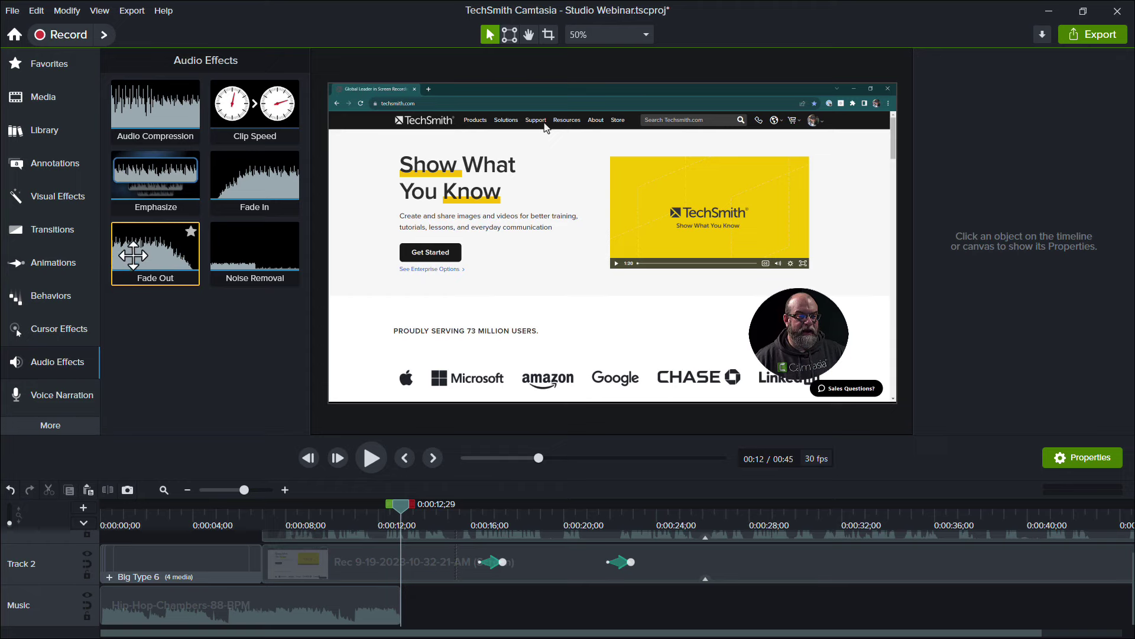
Add a Fade Out to the shortened music clip and play back the timeline from 0:00:03;19 past the clip's end.
left_click_drag(140, 252, 359, 612)
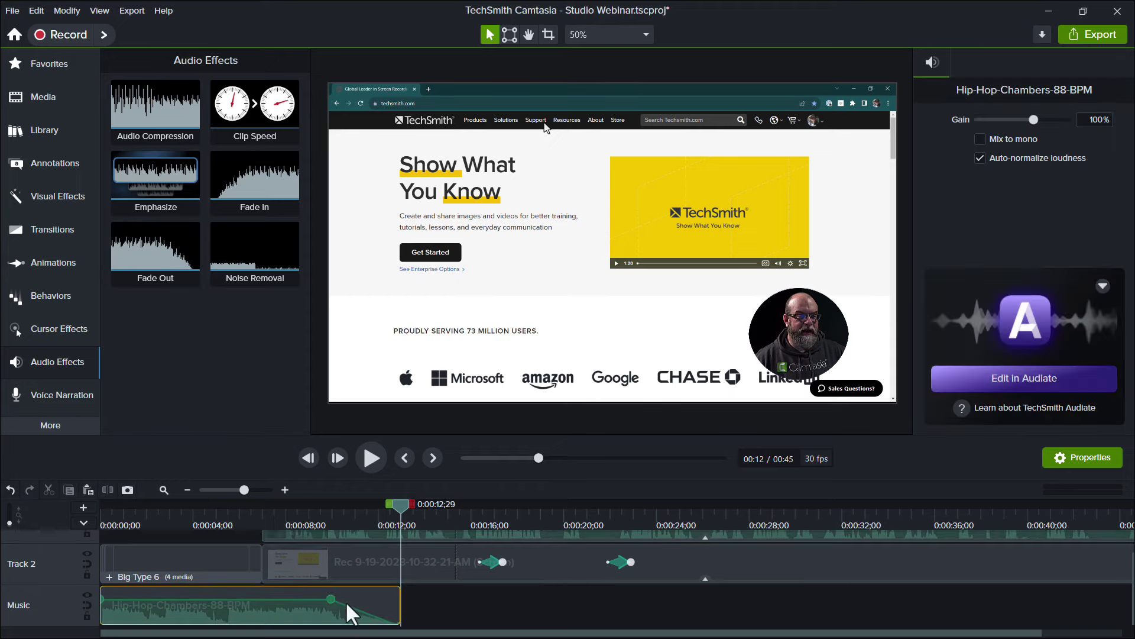
left_click_drag(228, 515, 183, 527)
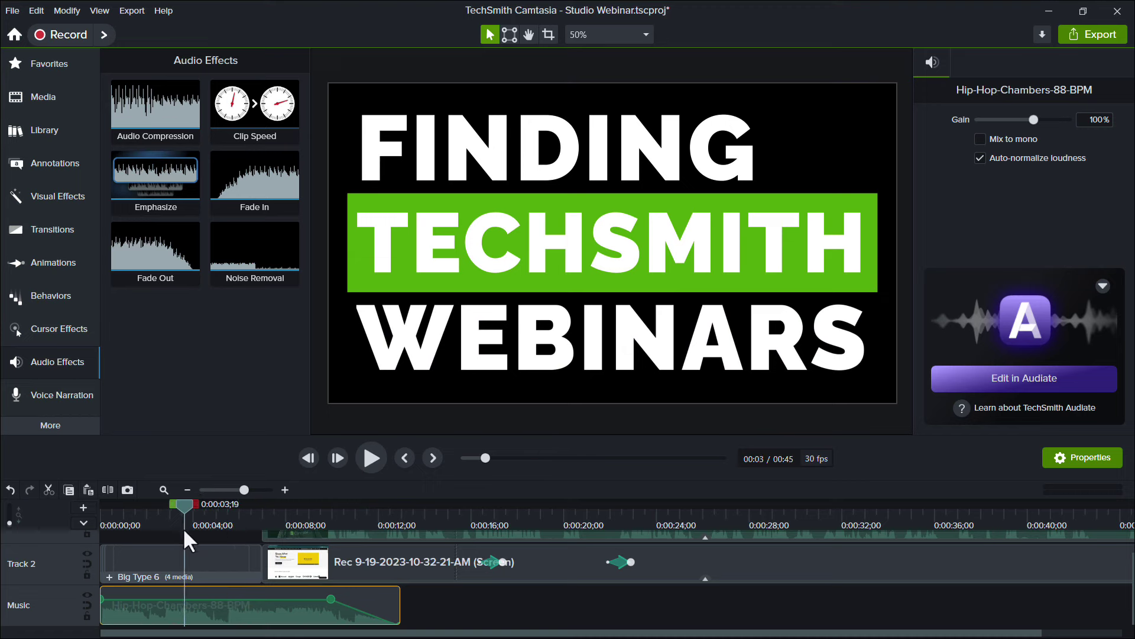
key("space")
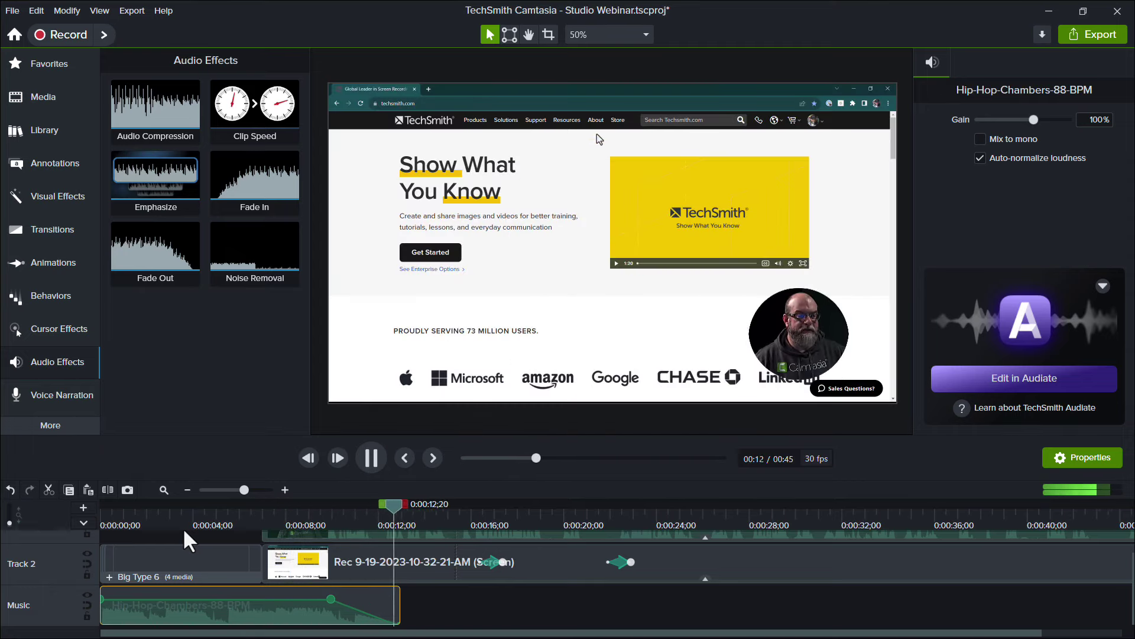
key("space")
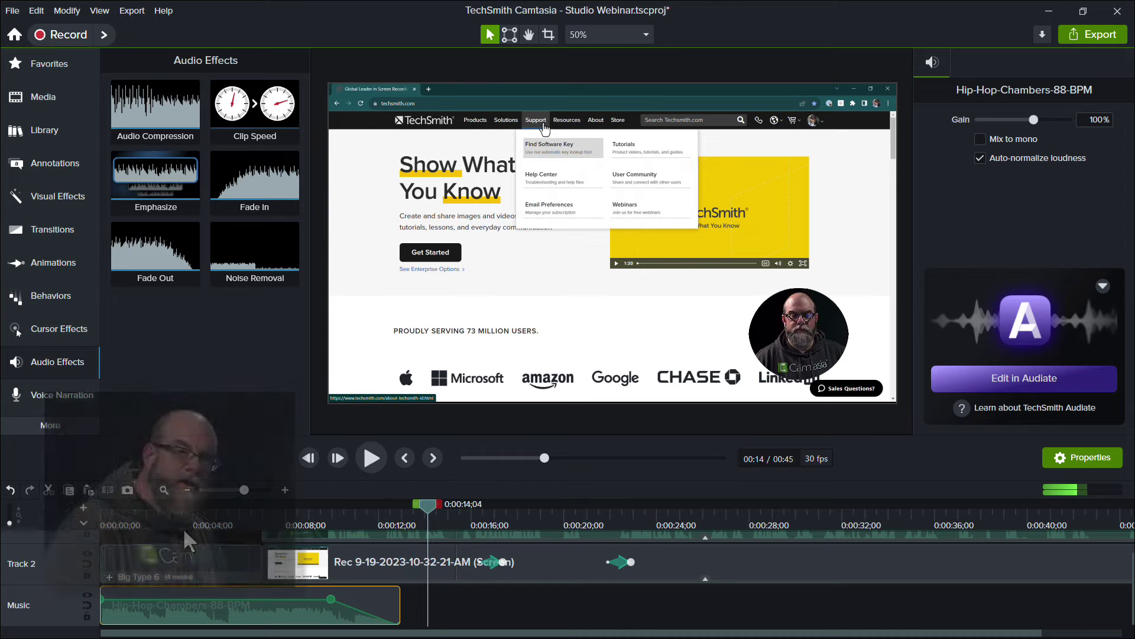